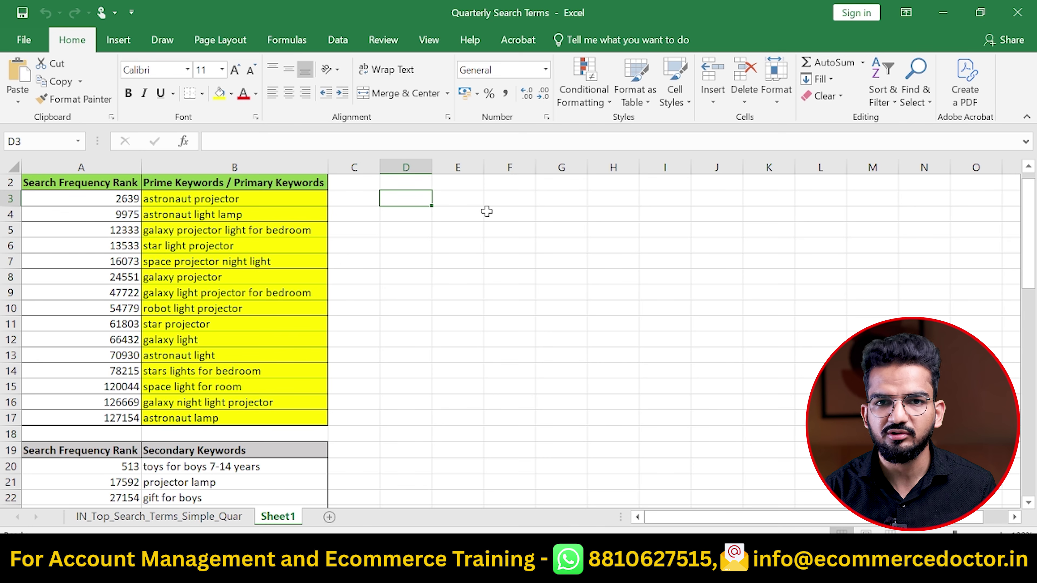
Enter 'Title' in cell D3
key(Up)
key(Down)
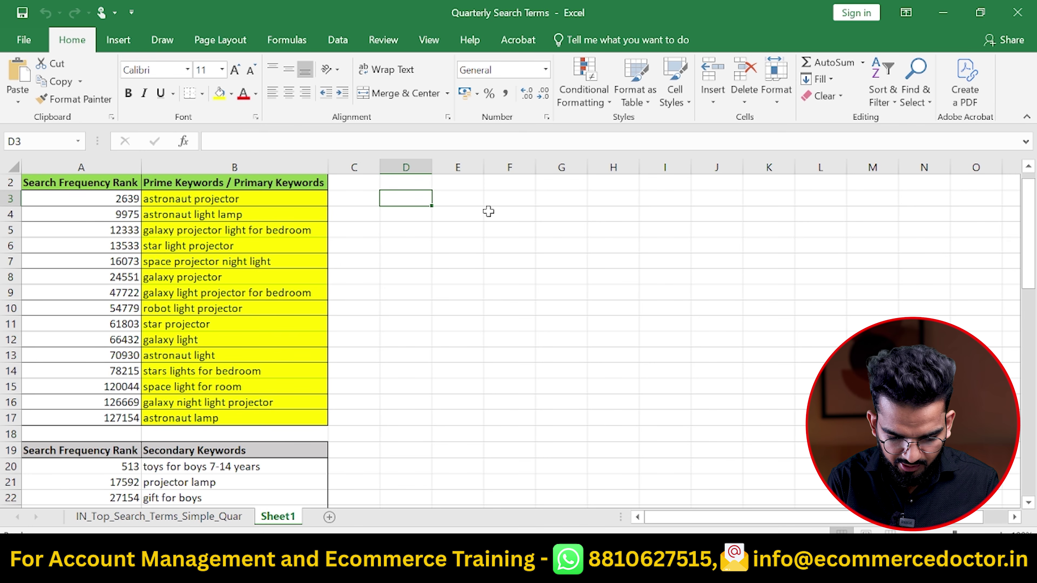
text(Title)
key(Return)
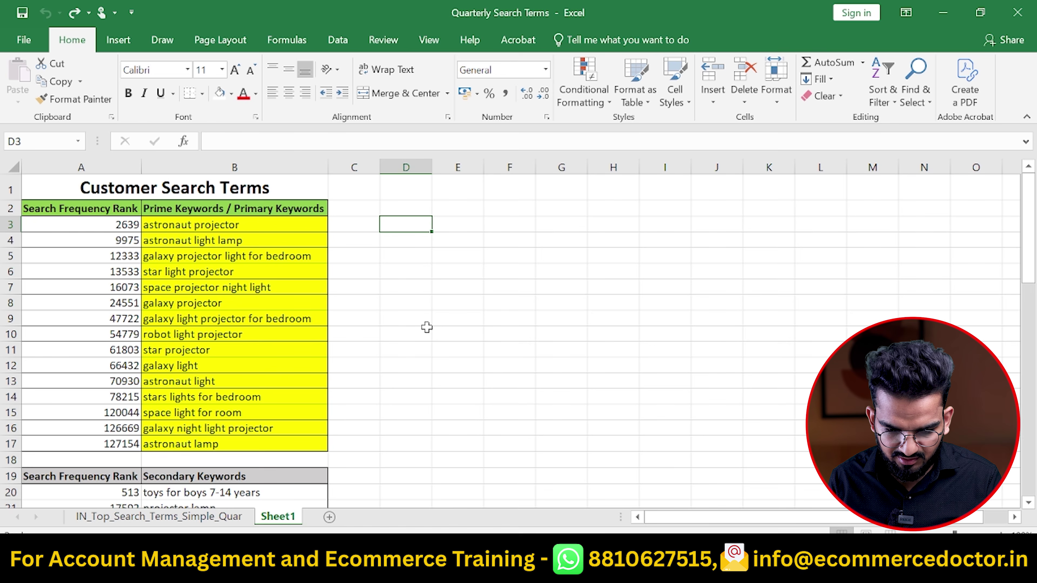
Copy 'astronaut projector' and 'astronaut light lamp' from the prime keywords into D3:D4
key(Left)
key(Left)
key(Up)
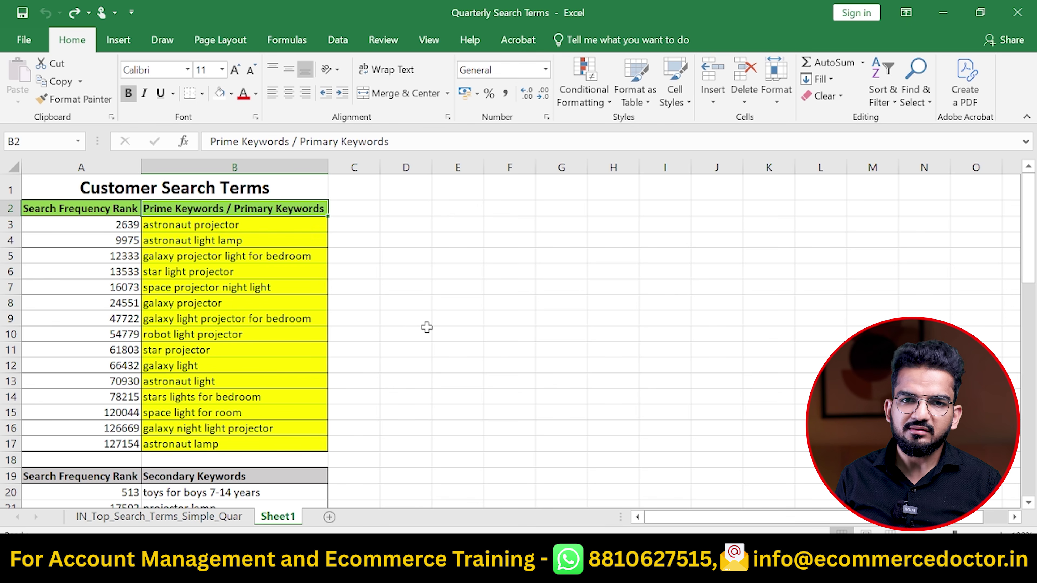
key(Down)
key(Down)
key(Up)
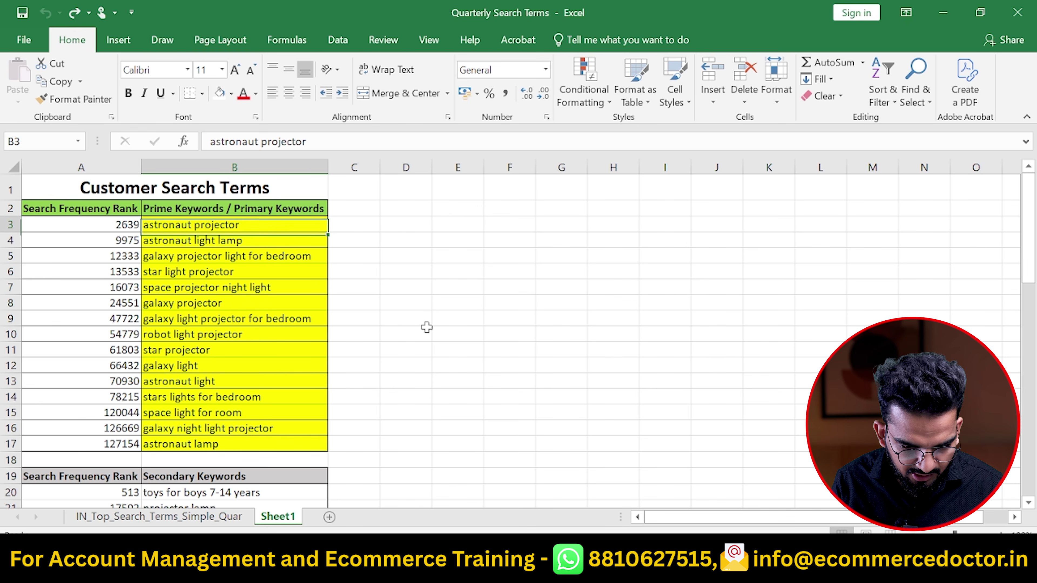
key(shift+Down)
key(ctrl+c)
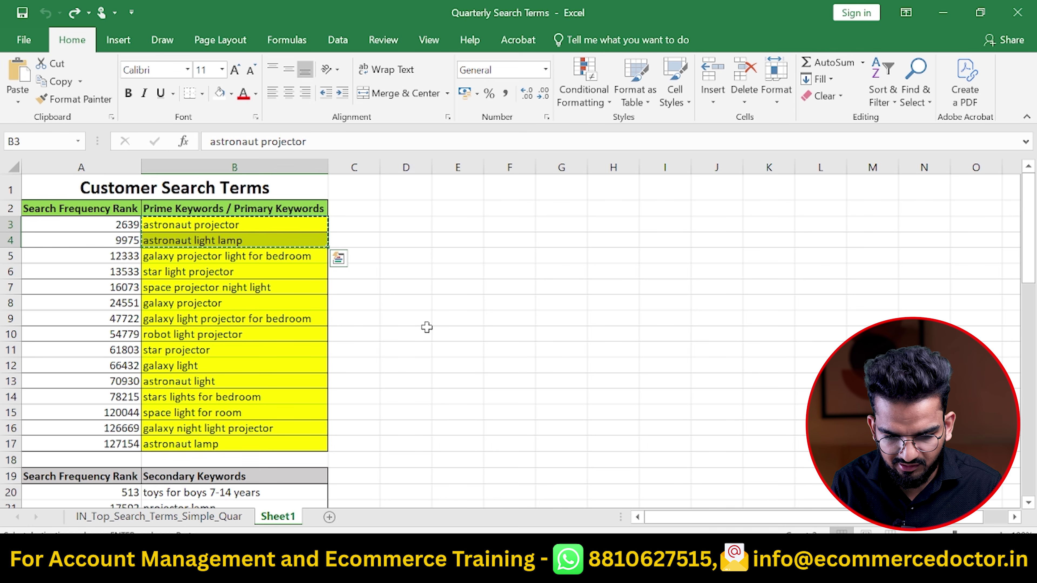
key(Right)
key(Right)
key(ctrl+v)
key(Up)
key(Escape)
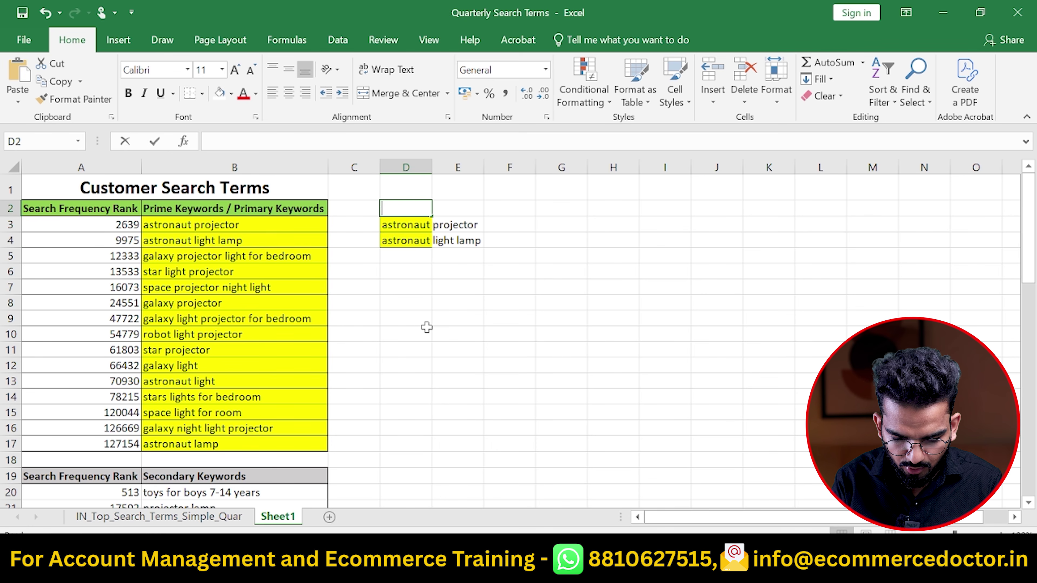
Head the astronaut keywords in column D with 'Group 1'
text(Group 1)
key(Left)
key(Left)
key(Down)
key(Down)
key(Down)
Copy 'galaxy projector light for bedroom' and 'galaxy light projector for bedroom' into G3:G4
key(ctrl+c)
key(Right)
key(Right)
key(Right)
key(Right)
key(Up)
key(Up)
key(Right)
key(ctrl+v)
key(Down)
key(Down)
key(Down)
key(Down)
key(Down)
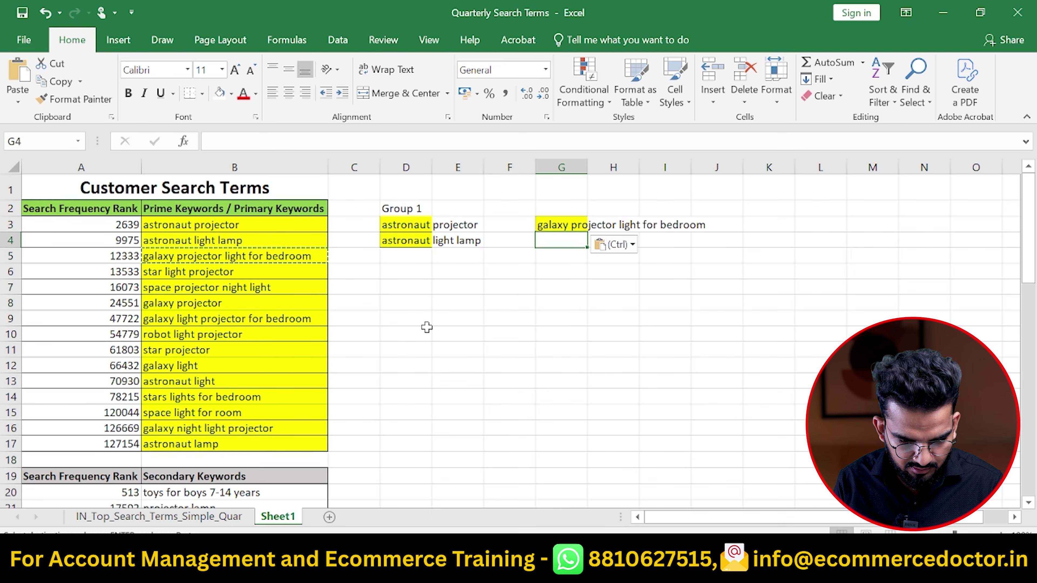
key(Left)
key(Left)
key(Left)
key(Left)
key(Left)
key(Right)
key(Right)
key(Right)
key(Right)
key(Right)
key(Left)
Copy 'galaxy projector' and 'galaxy night light projector' into G5:G6
key(Left)
key(Left)
key(Left)
key(Left)
key(Down)
key(ctrl)
key(ctrl+c)
key(Right)
key(Right)
key(Right)
key(Right)
key(Right)
key(Up)
key(Up)
key(Up)
key(Up)
key(Up)
key(ctrl+v)
key(Left)
key(Left)
key(Left)
key(Left)
key(Left)
key(Down)
key(Down)
key(Down)
key(Down)
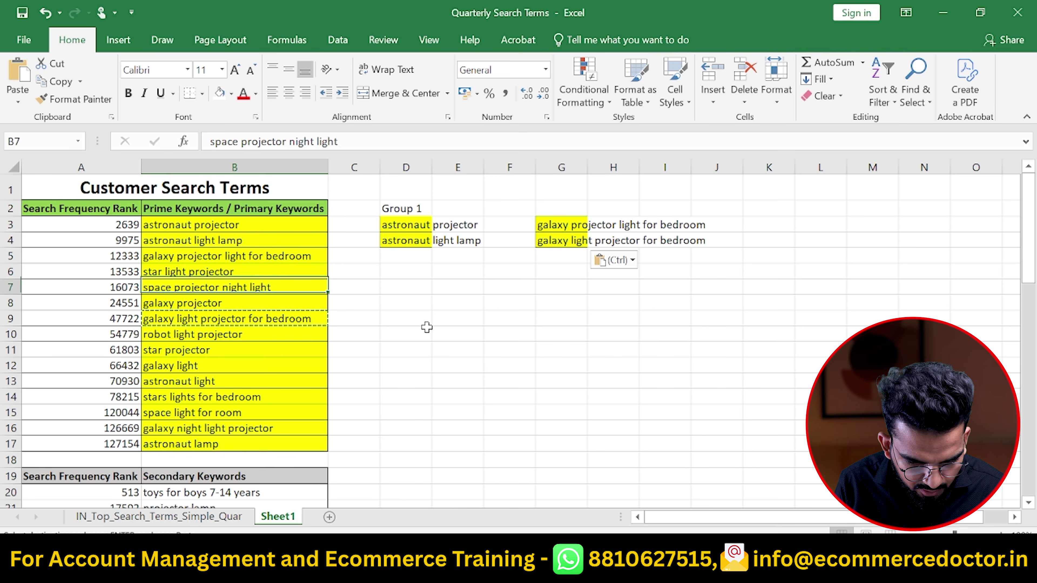
key(ctrl+c)
key(Right)
key(Right)
key(Right)
key(Right)
key(Right)
key(Up)
key(Up)
key(Up)
key(ctrl+v)
key(Left)
key(Left)
key(Left)
key(Left)
key(Left)
key(Down)
key(Down)
key(Down)
key(Down)
key(Down)
key(Down)
key(Down)
key(Down)
key(Down)
key(Down)
key(Down)
key(ctrl+c)
key(Right)
key(Right)
key(Right)
key(Right)
key(Right)
key(Up)
key(Up)
key(Up)
key(Up)
key(Up)
key(Up)
key(Up)
key(Up)
key(Up)
key(Up)
key(ctrl+v)
key(Up)
key(Up)
key(Up)
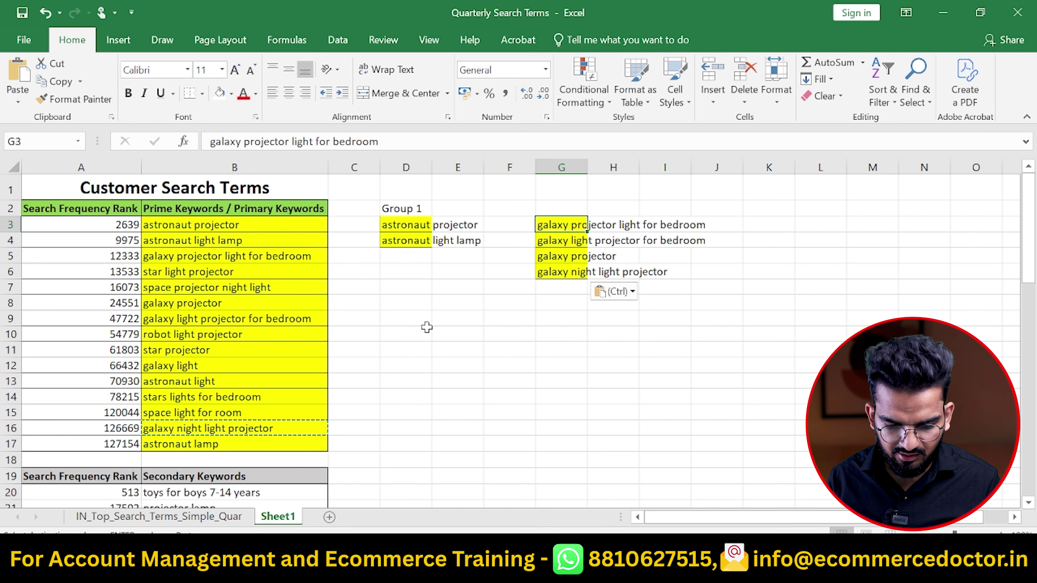
Autofit columns G and D to fit their keywords
key(alt+h)
key(o)
key(i)
key(Left)
key(Left)
key(Left)
key(ctrl+space)
key(alt+h)
key(o)
key(i)
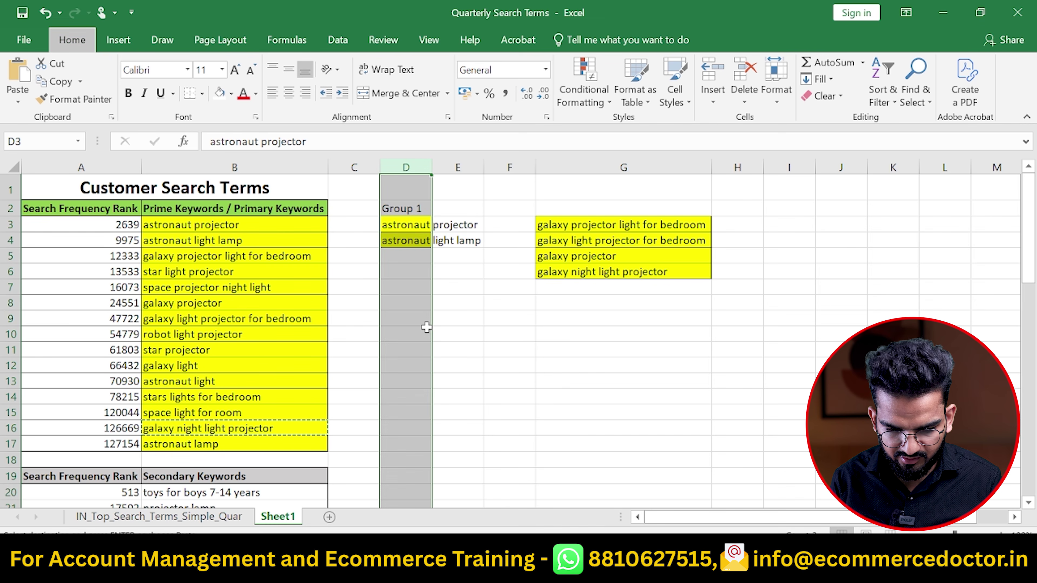
Type the heading 'Group 2' in G2 above the galaxy keywords
key(Right)
key(Right)
key(Right)
key(Up)
text(Group 2)
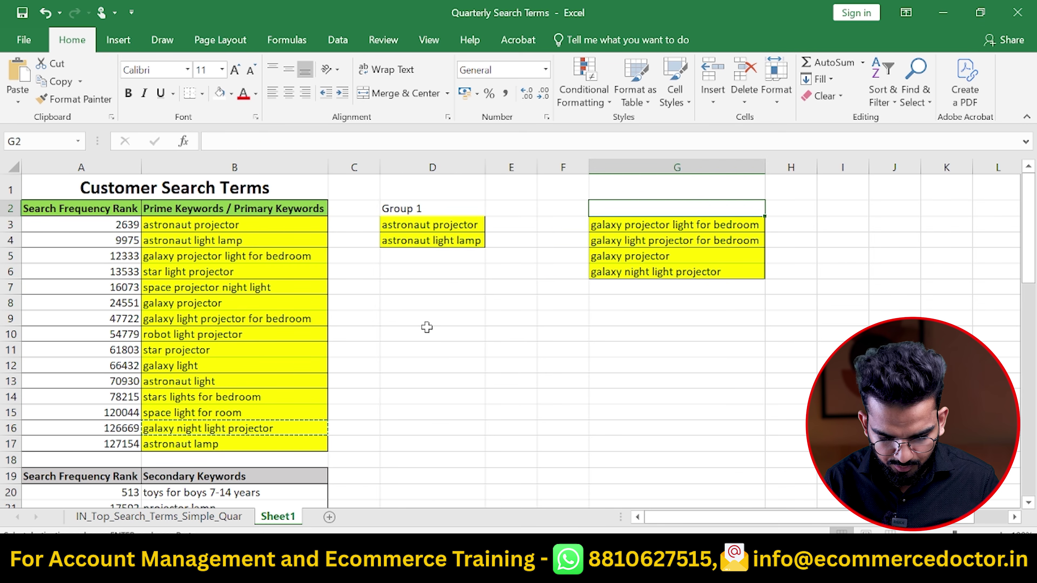
key(Return)
key(Right)
key(Left)
key(Left)
key(Left)
key(Left)
key(Left)
key(Left)
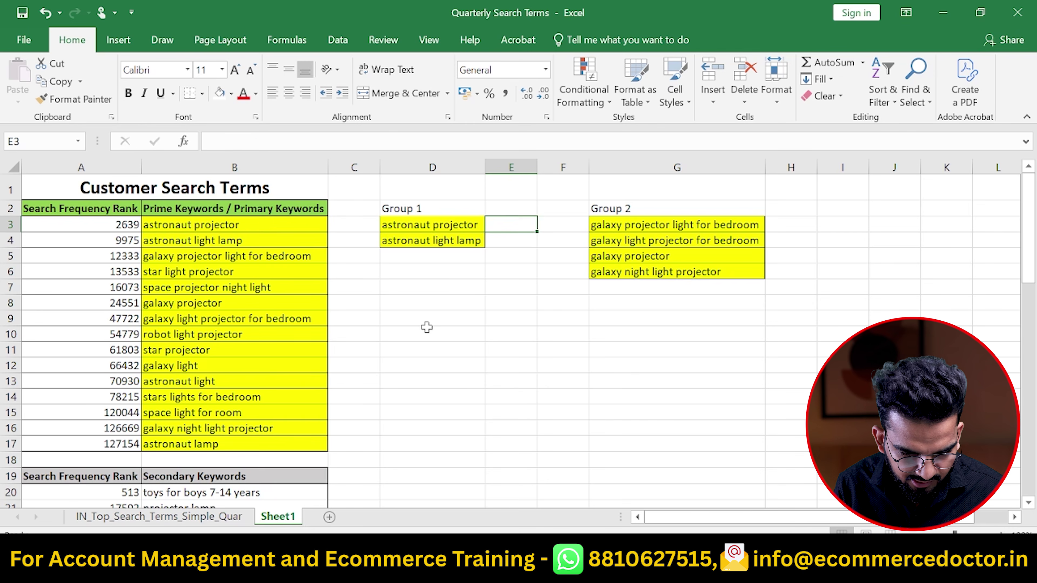
key(shift+Down)
key(shift+Down)
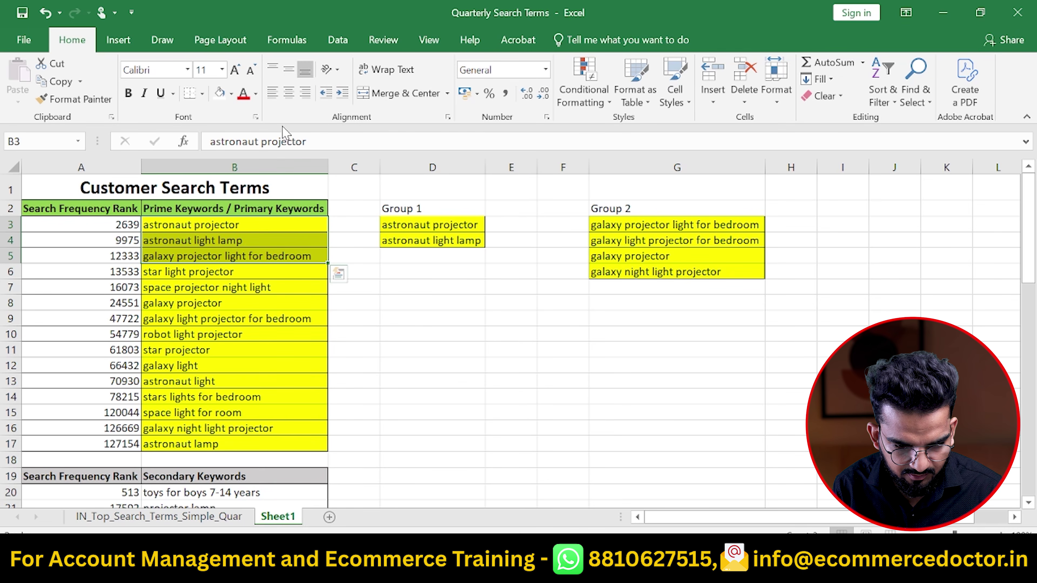
Shade the grouped astronaut and galaxy keywords orange in column B
click(231, 94)
click(283, 128)
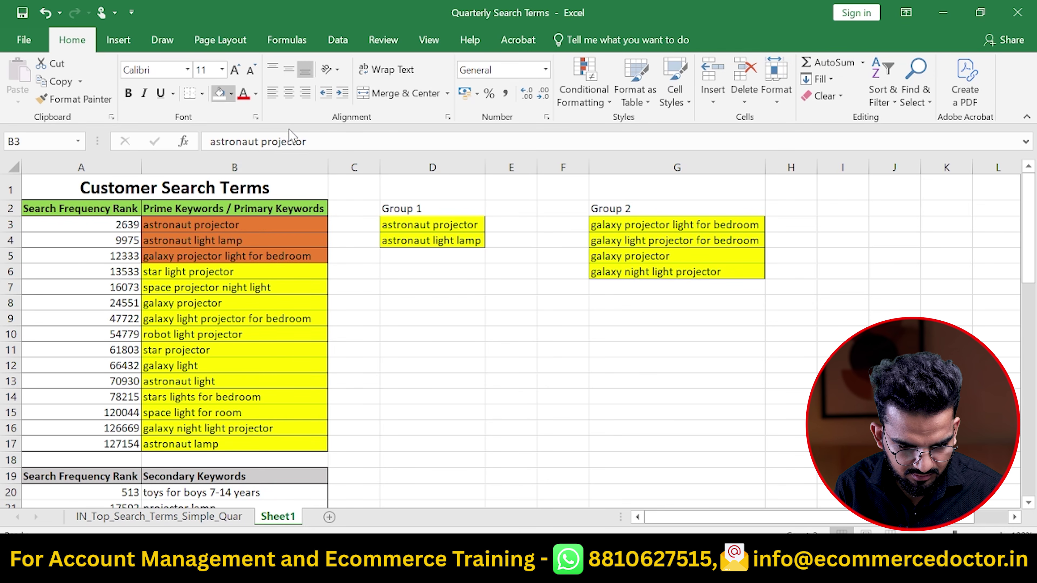
click(245, 335)
click(281, 317)
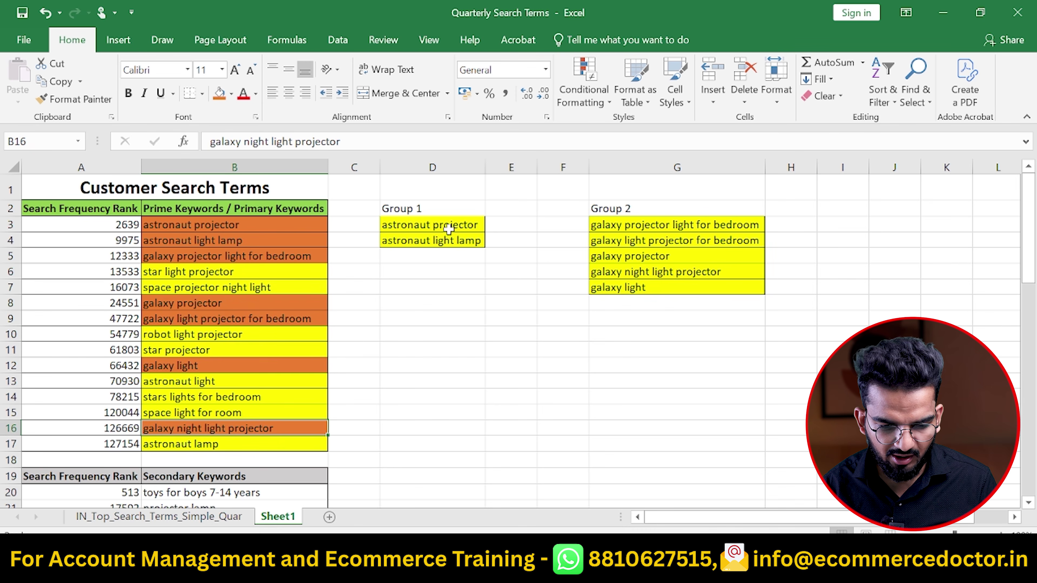
click(228, 274)
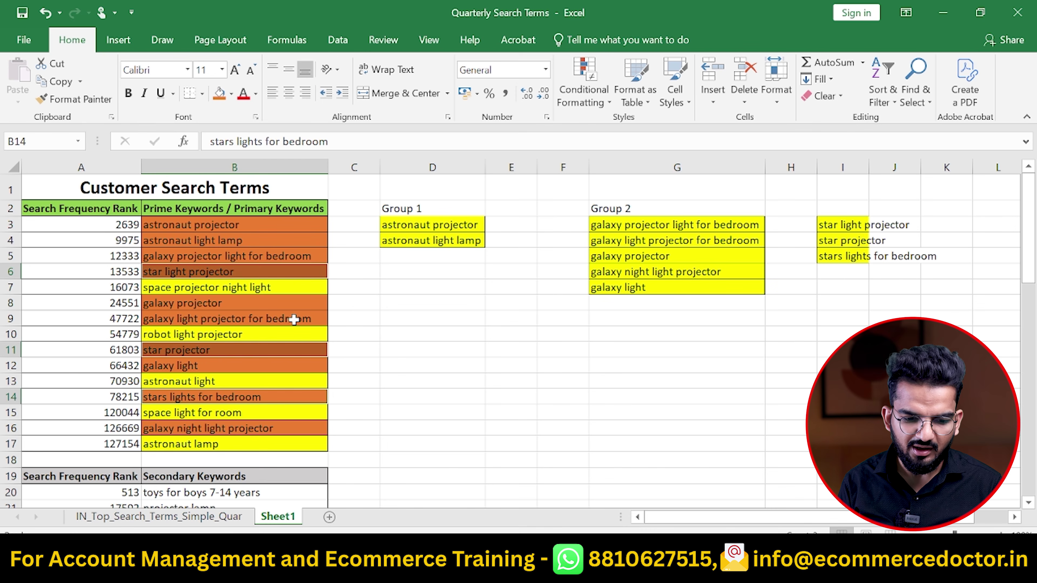
click(367, 335)
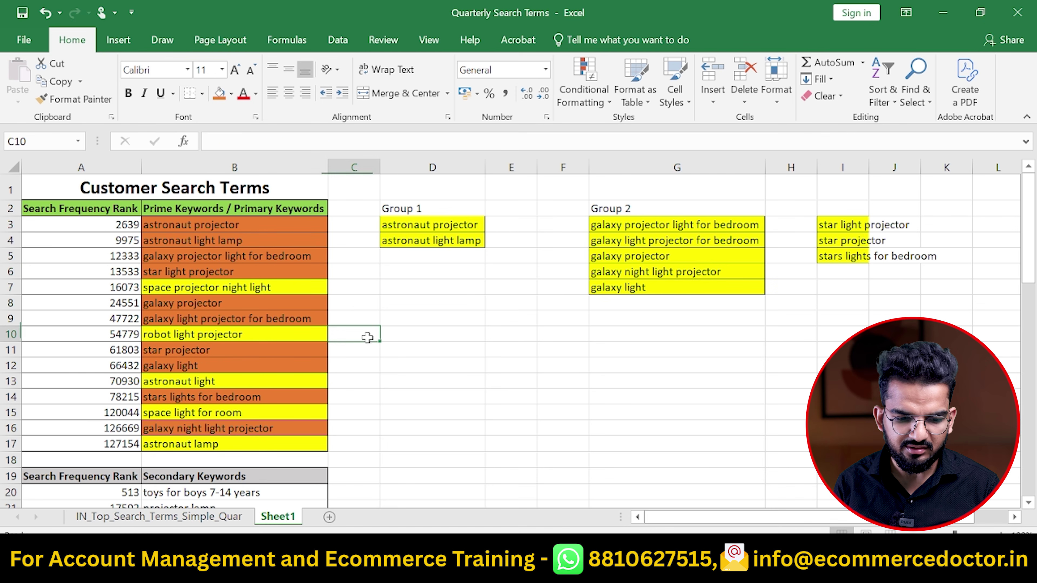
click(270, 333)
Add 'astronaut light' to Group 1 in cell D5
click(224, 382)
key(ctrl+c)
key(Right)
key(Right)
key(ctrl+Up)
key(Down)
key(ctrl+v)
key(Left)
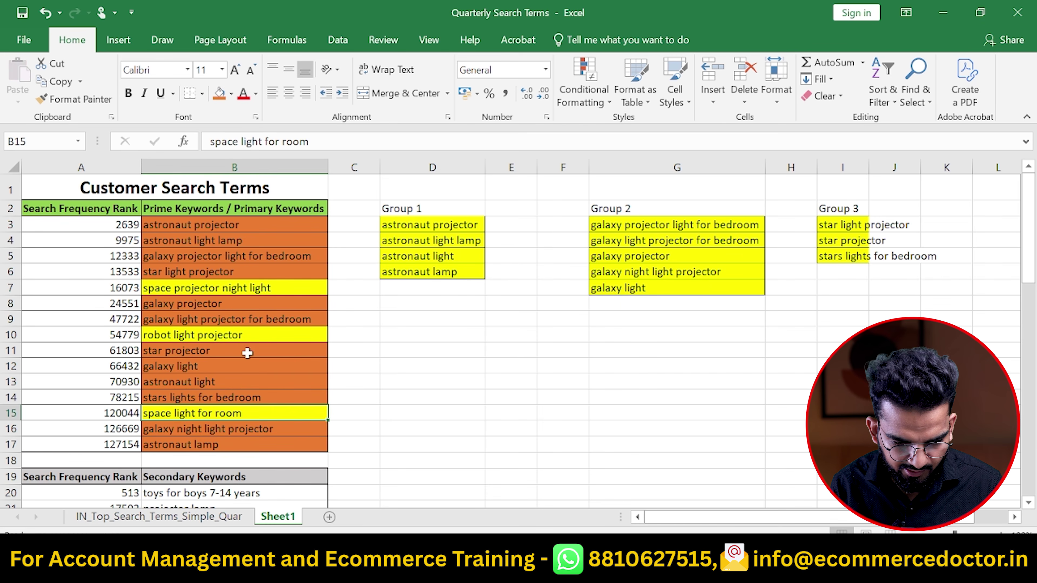
Mark 'space projector night light' and 'space light for room' as grouped space keywords
click(250, 336)
click(265, 289)
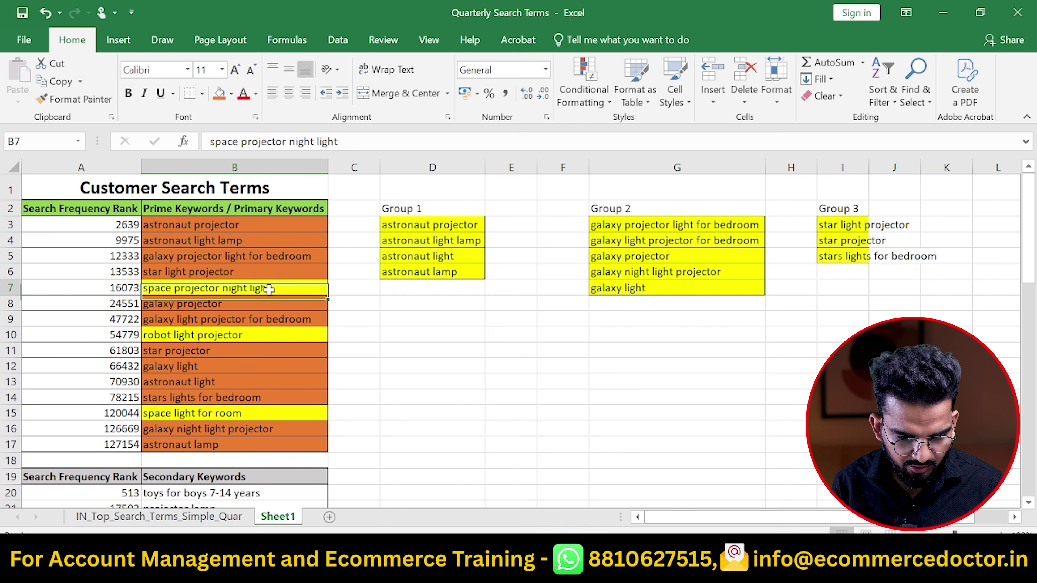
ctrl+click(224, 417)
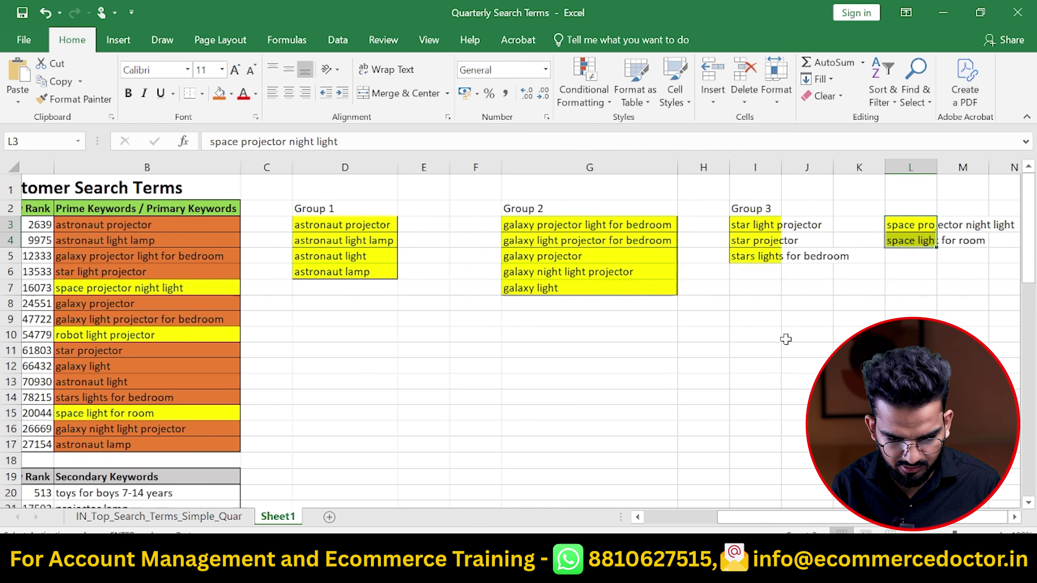
key(ctrl+z)
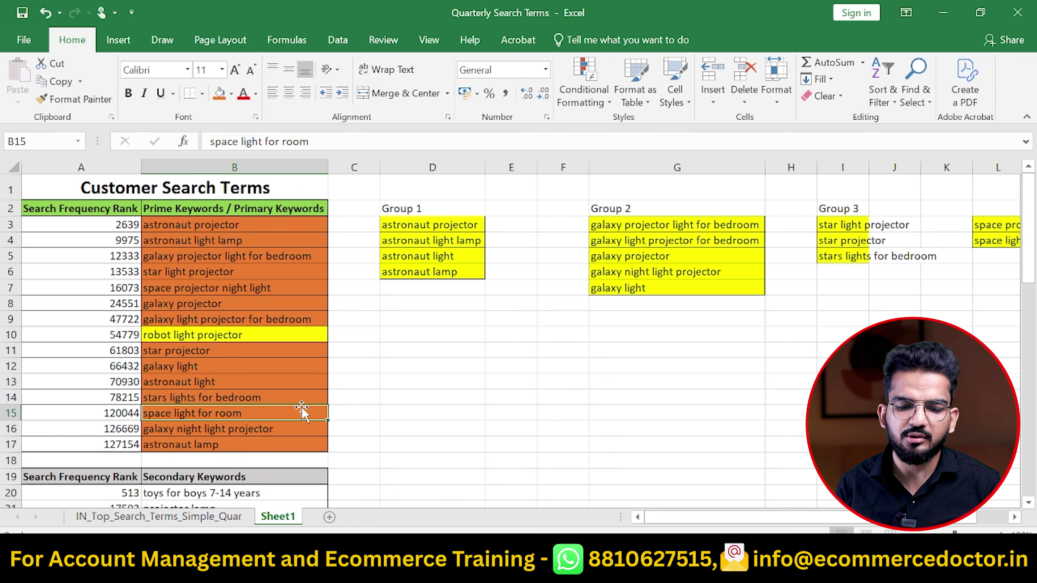
Autofit columns I and L to fit the star and space keywords
scroll(760, 342, right, 5)
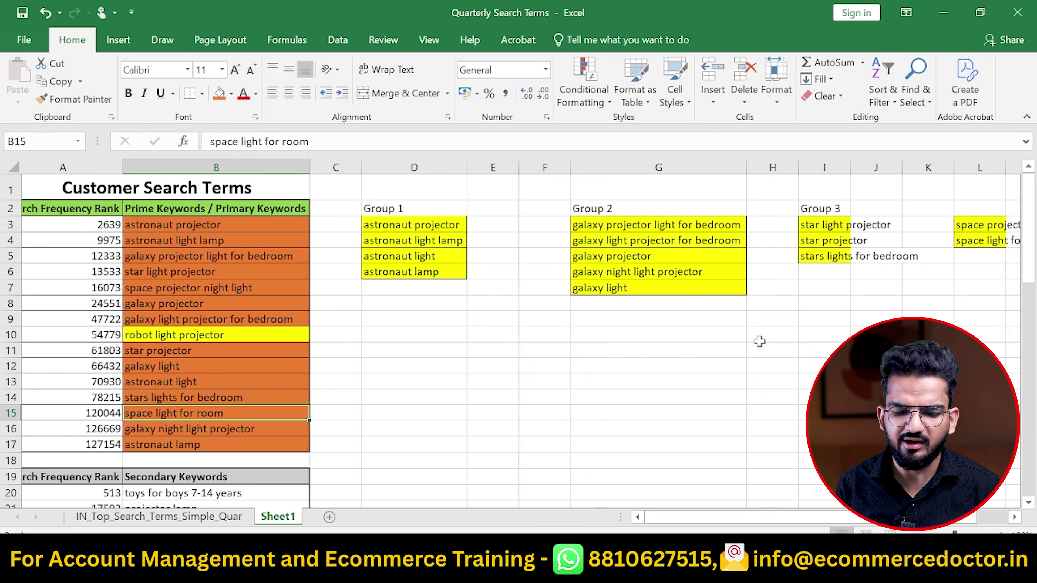
scroll(759, 342, right, 1)
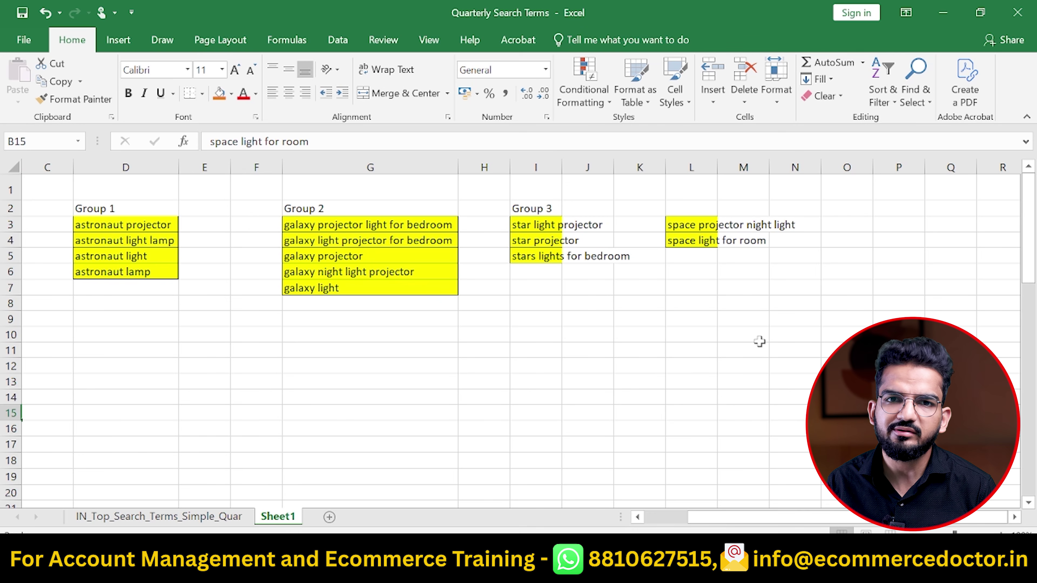
double_click(561, 168)
double_click(789, 167)
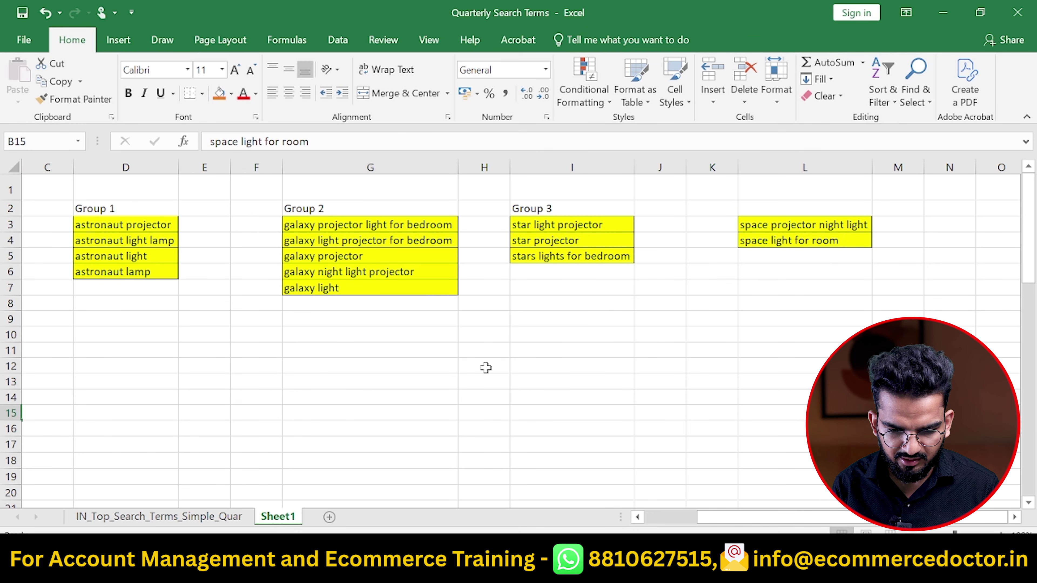
Type 'Group 4' in cell L2 above the space keywords
scroll(486, 367, left, 3)
click(964, 210)
text(Group 4)
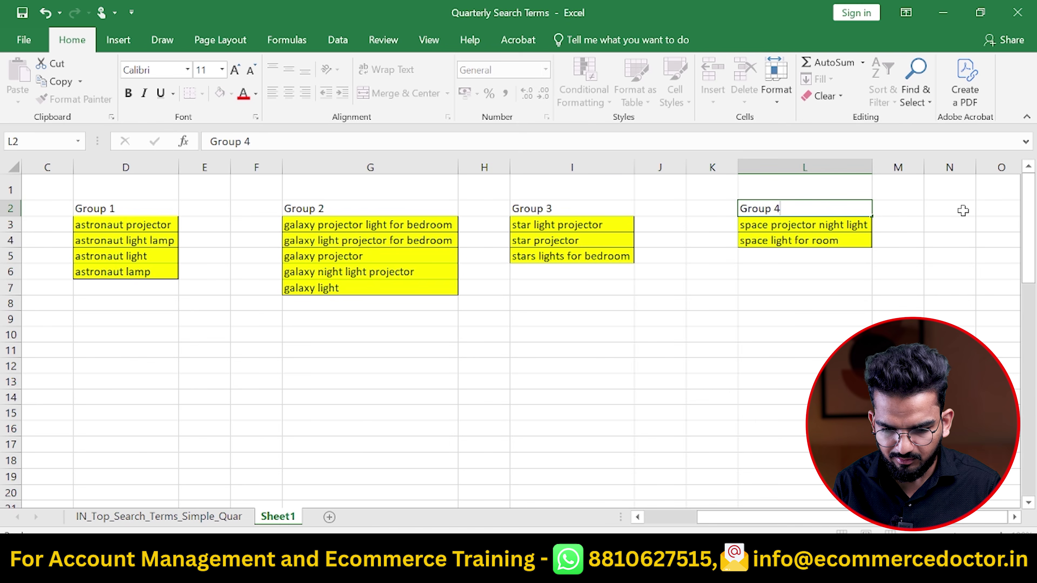
key(Return)
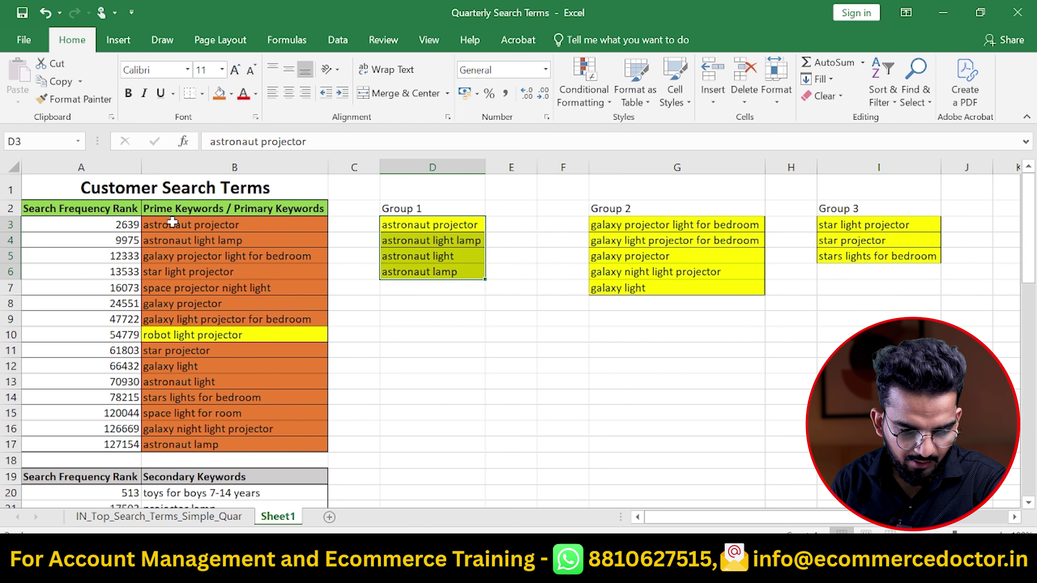
click(169, 228)
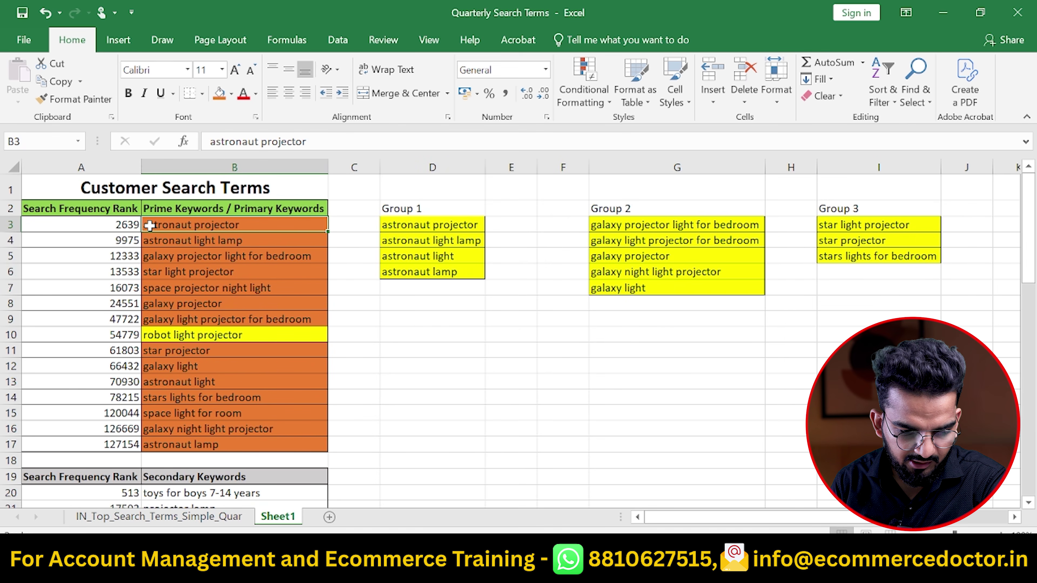
click(90, 210)
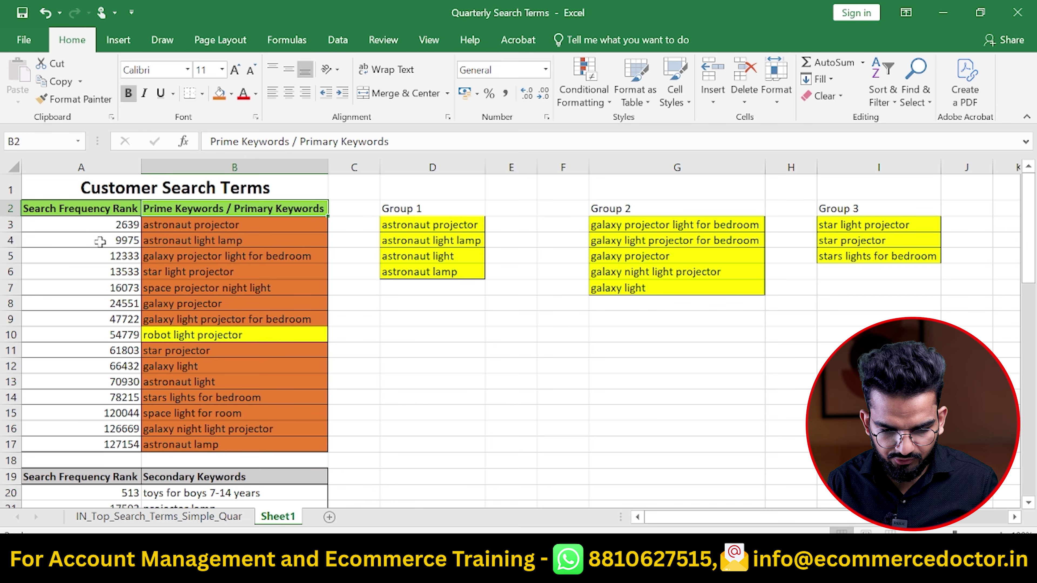
key(Right)
key(Right)
key(Down)
key(ctrl+shift+Down)
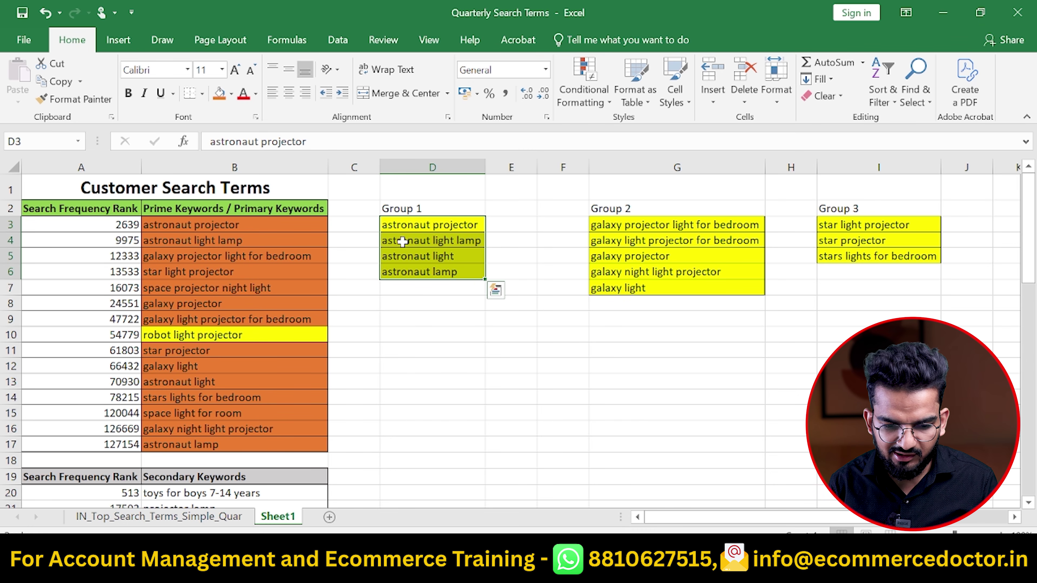
click(508, 257)
click(445, 259)
ctrl+click(464, 240)
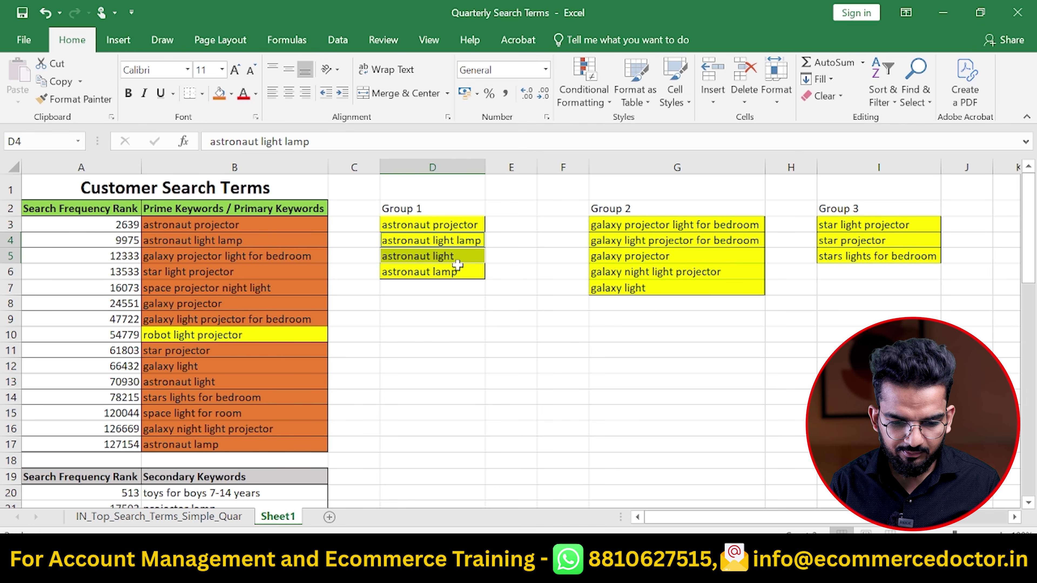
ctrl+click(450, 277)
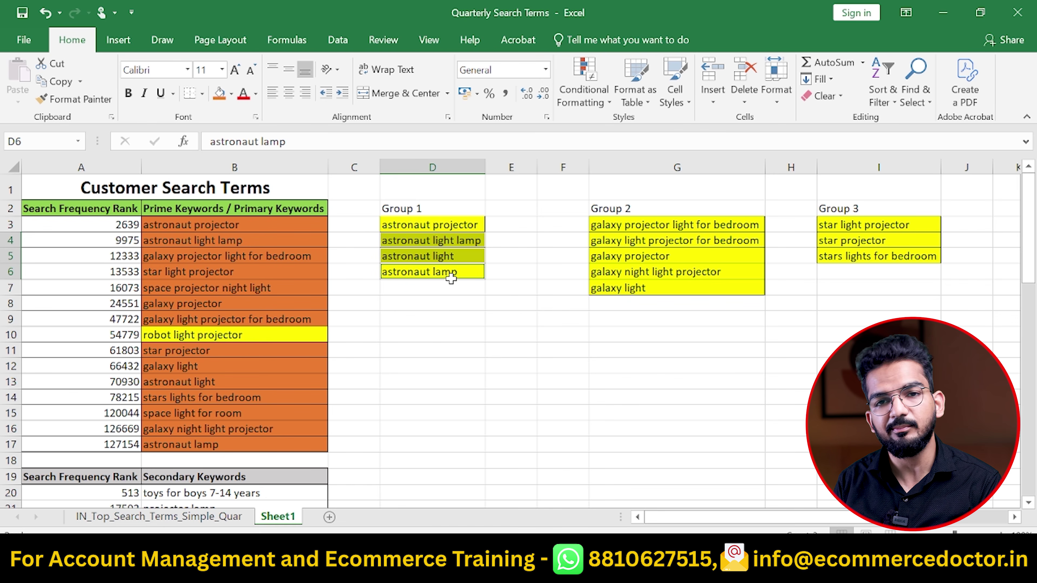
click(564, 320)
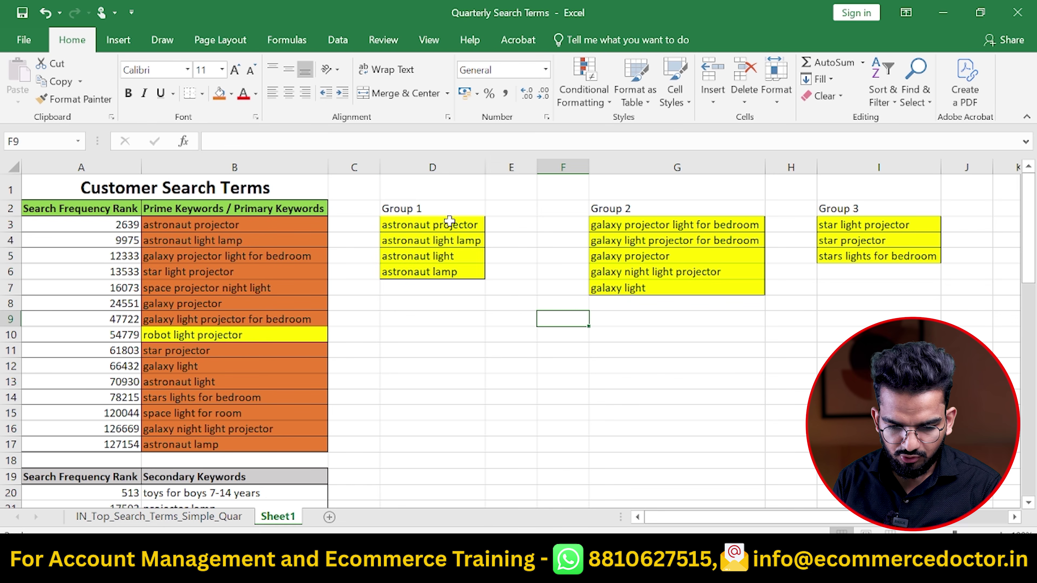
Number the Group 1 keywords 1 and 2 and galaxy night light projector 3
click(512, 221)
text(1)
key(Return)
text(2)
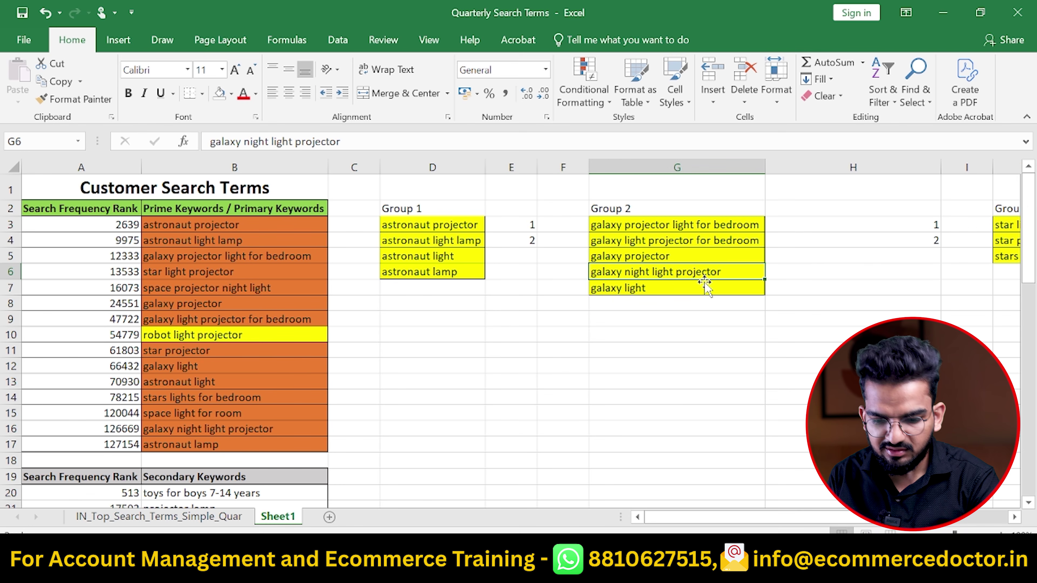
key(Tab)
text(3)
key(Return)
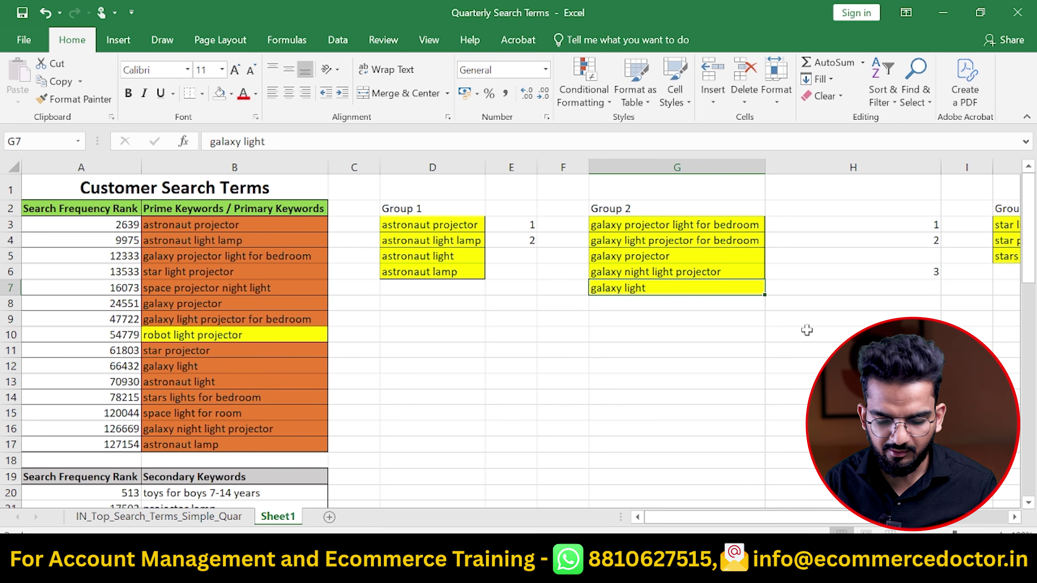
Number the three Group 3 star keywords 1, 2, 3 in column K
scroll(806, 330, right, 5)
click(649, 231)
text(1)
key(Return)
key(Left)
key(Right)
text(2)
key(Return)
text(3)
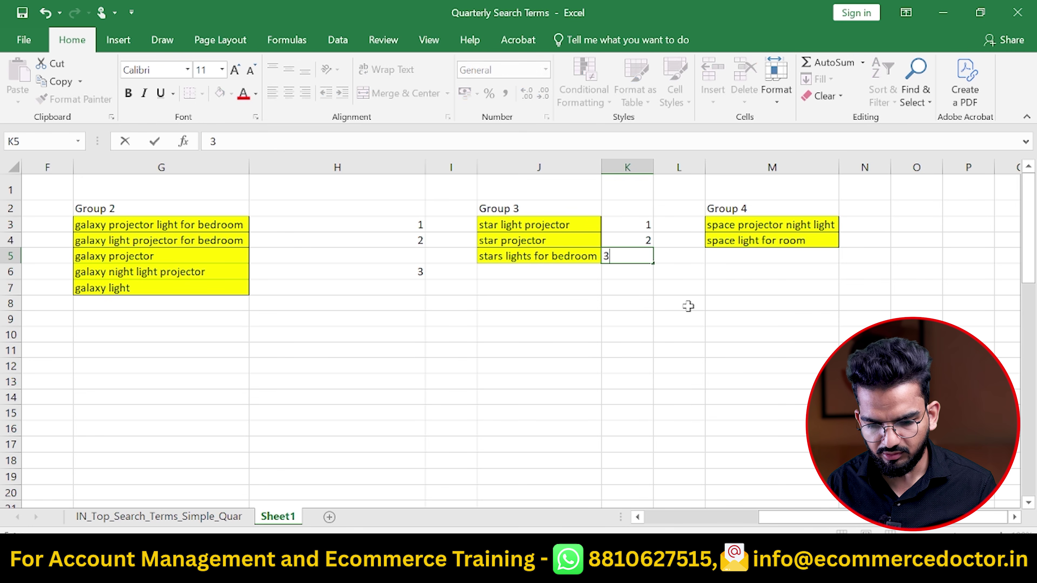
key(Right)
key(Right)
key(Right)
Number the Group 4 space keywords 1 and 2 in column N
key(Up)
key(Up)
text(1)
key(Return)
text(2)
key(Return)
key(Up)
key(Up)
key(Up)
key(Up)
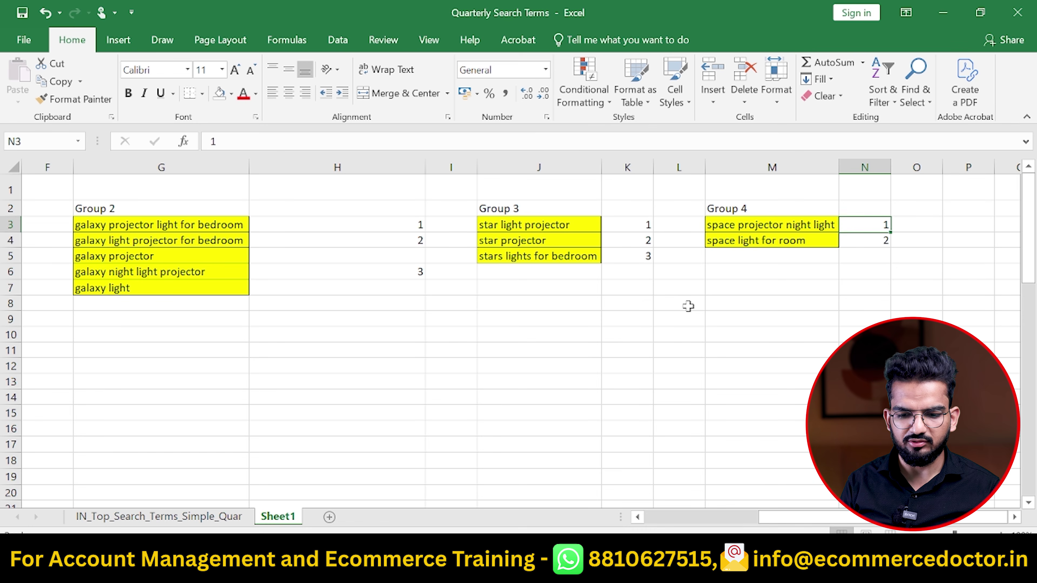
key(Down)
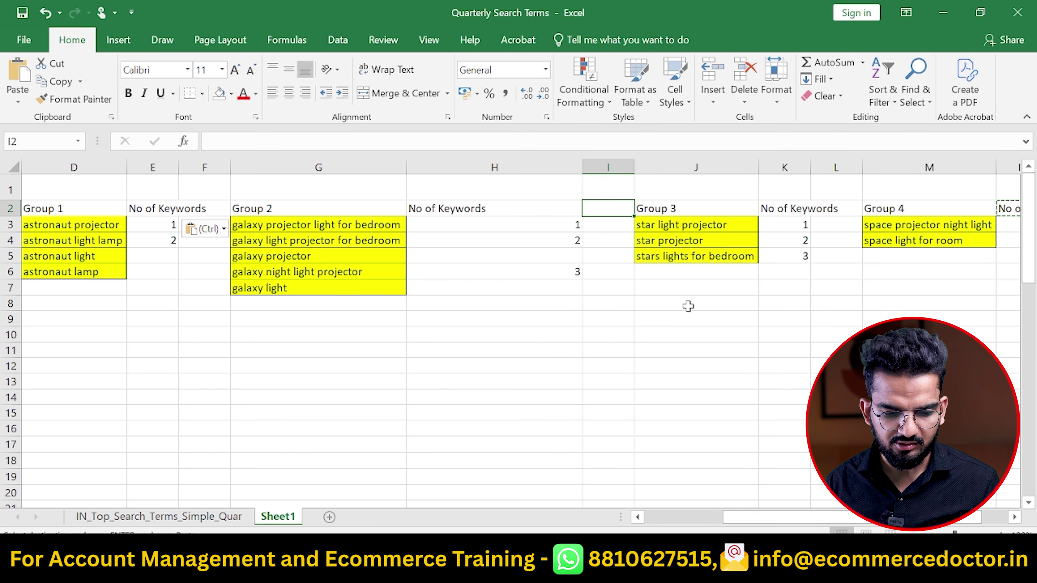
key(Left)
key(Down)
key(Down)
key(Down)
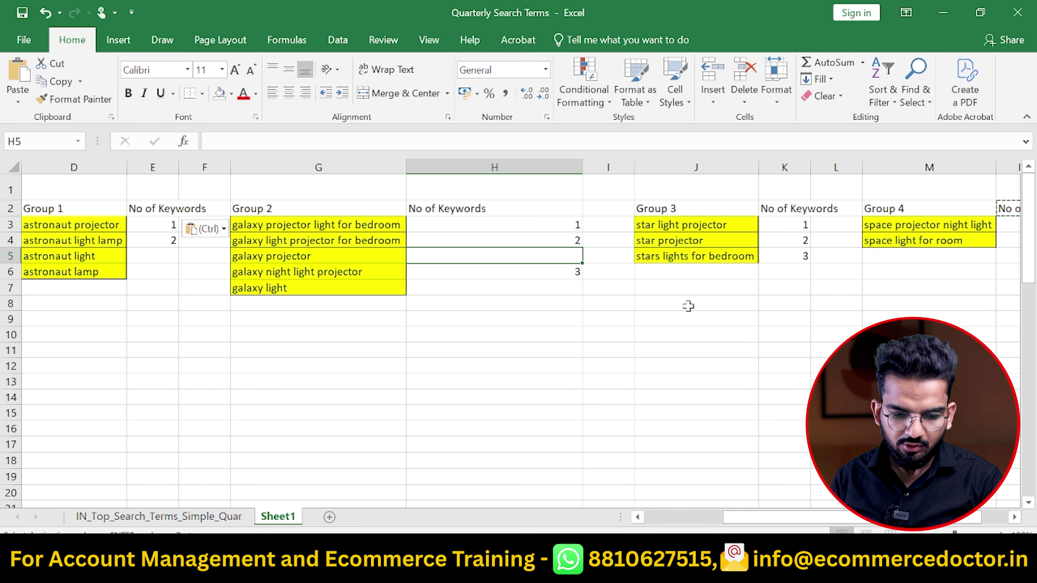
key(Left)
key(Home)
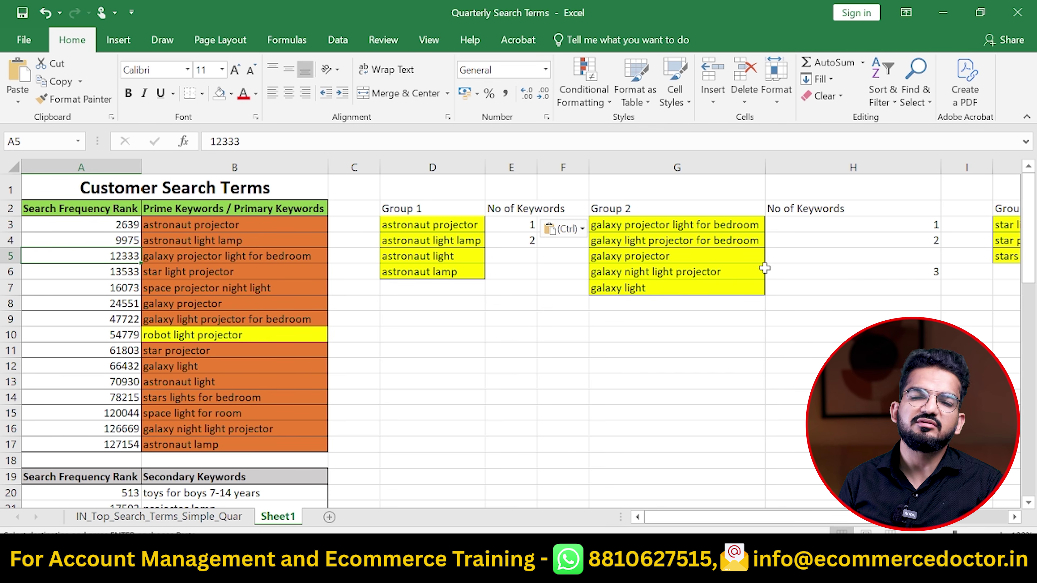
Select the chosen Group 2 galaxy keywords and start a ChatGPT prompt 'can you make a Product title'
mouse_move(634, 223)
mouse_down()
mouse_move(629, 241)
mouse_move(621, 231)
mouse_up()
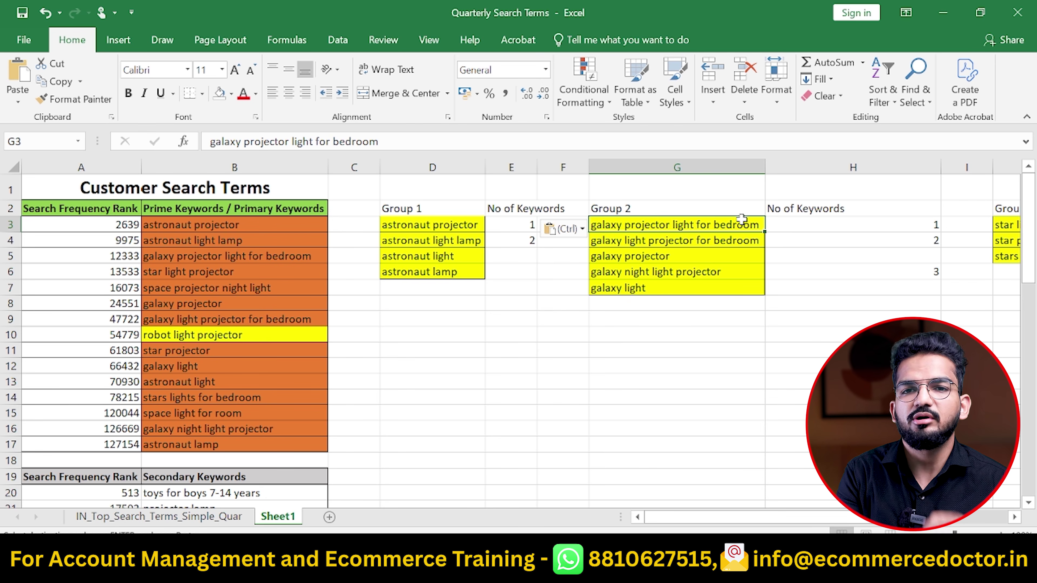
click(456, 227)
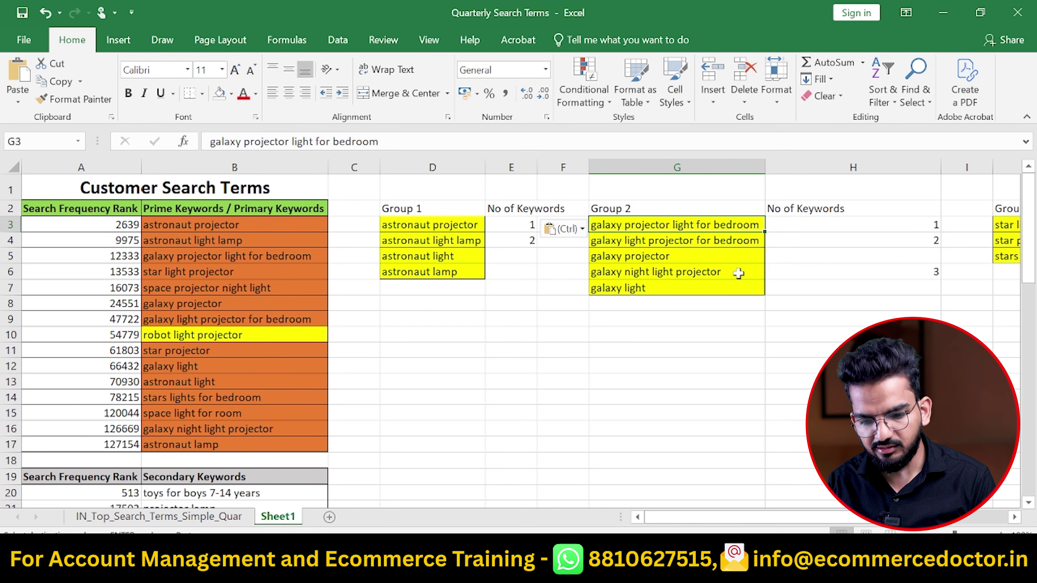
key(Escape)
ctrl+click(699, 241)
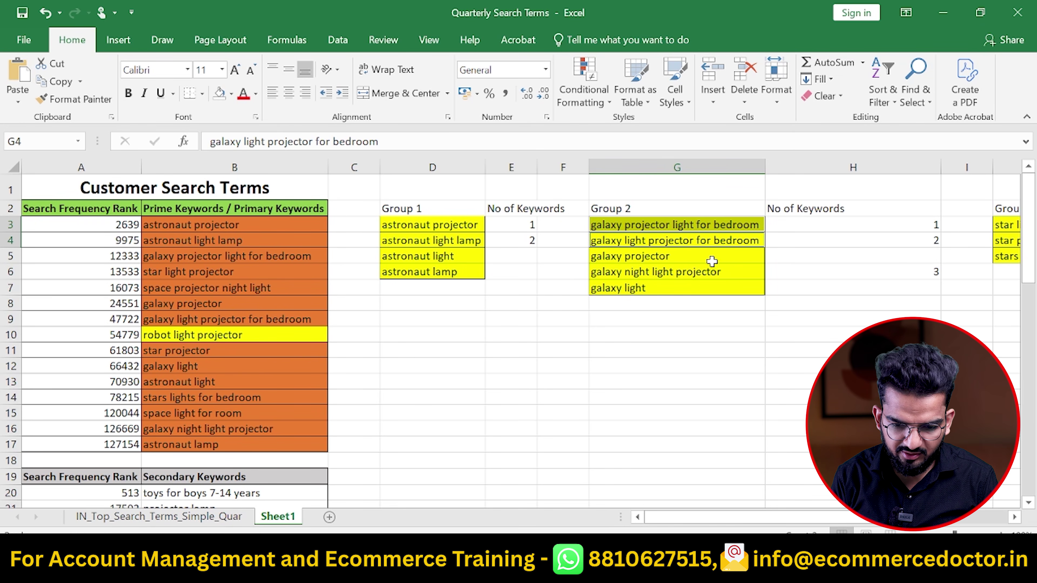
ctrl+click(708, 272)
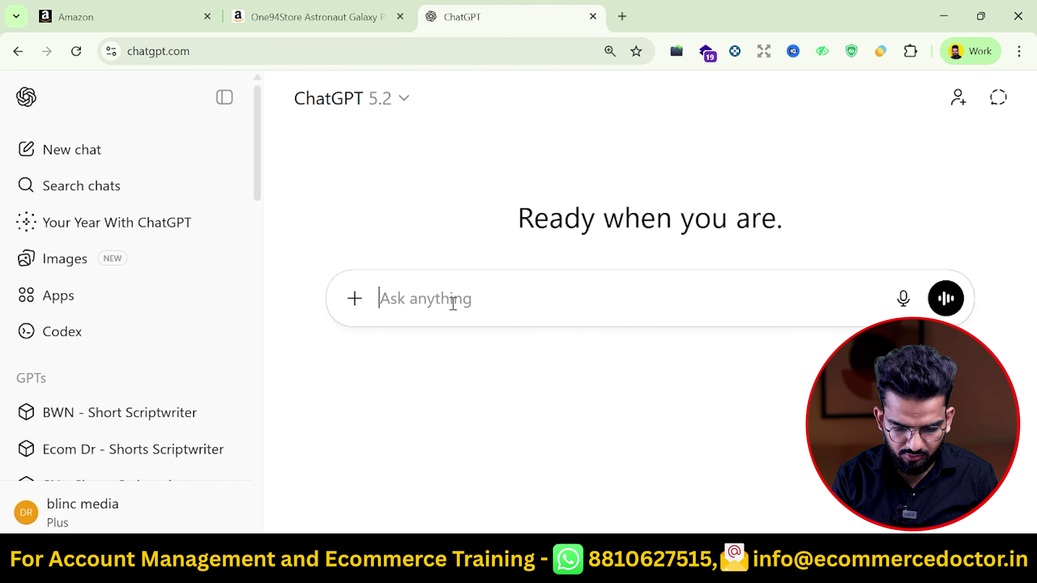
text(can you make a Product title)
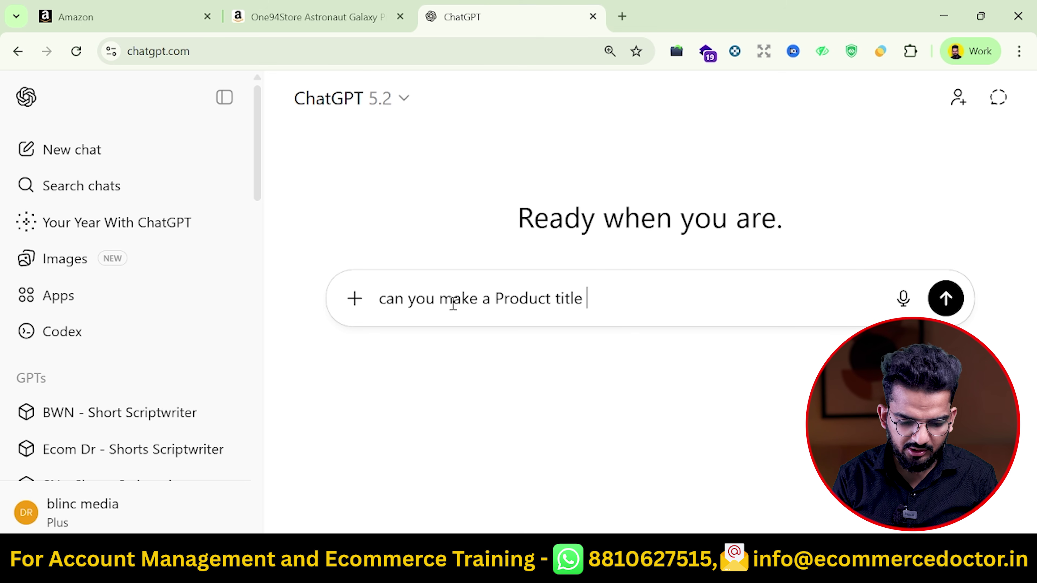
Paste the product-title request into ChatGPT with each galaxy keyword on its own line, and send it
key(ctrl+a)
text(can you make a product title for amazon listing in a human manner using below keywords galaxy projector light for bedroom galaxy light projector for bedroom galaxy projector galaxy night light projector)
click(498, 293)
drag(500, 292, 745, 297)
click(421, 321)
key(shift+Return)
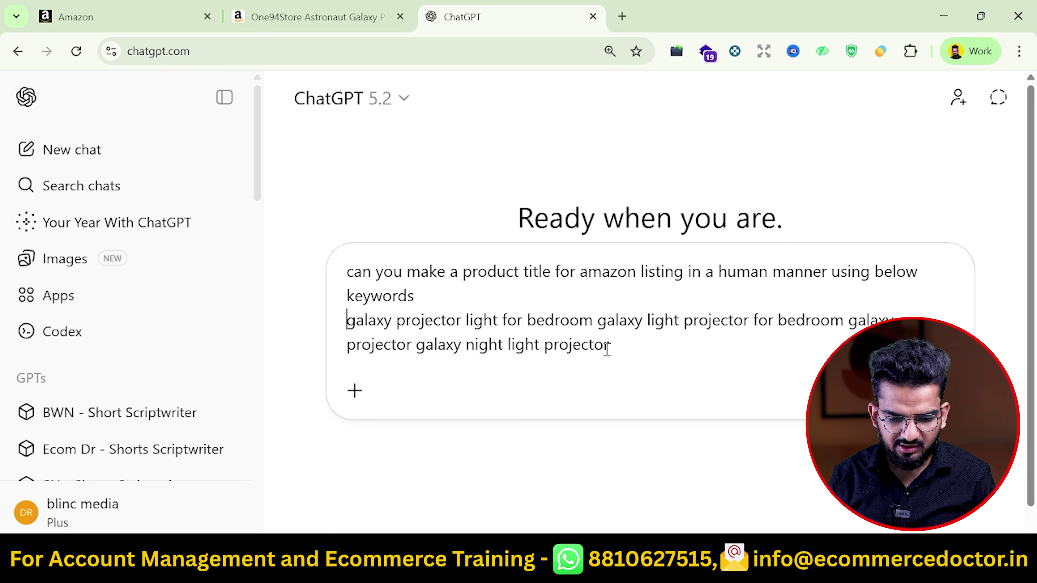
key(shift+Return)
click(600, 341)
key(shift+Return)
key(ctrl+Right)
key(ctrl+Right)
key(ctrl+Right)
key(shift+Return)
scroll(405, 271, up, 1)
key(shift+Return)
key(End)
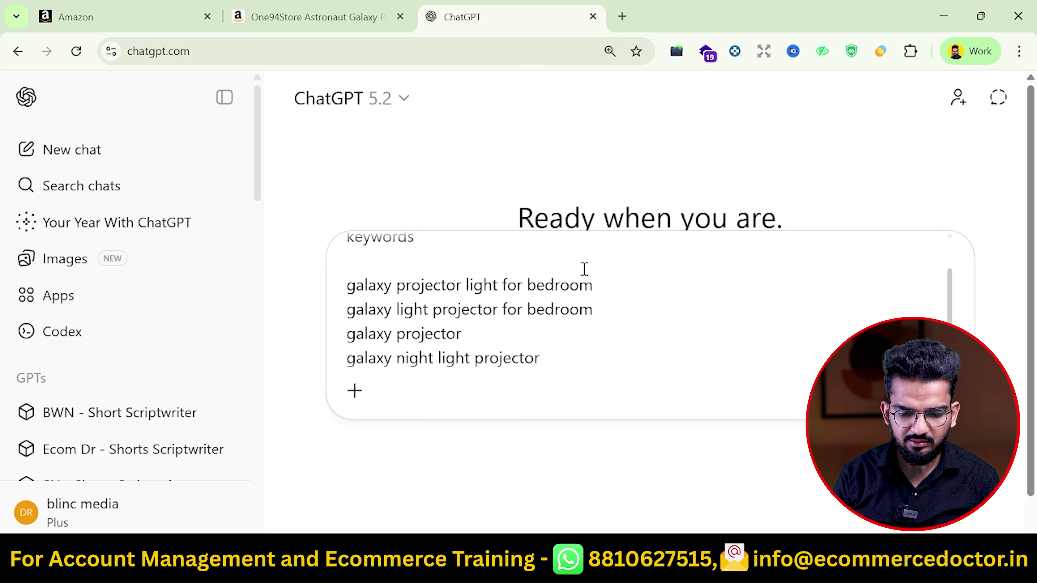
scroll(585, 269, up, 1)
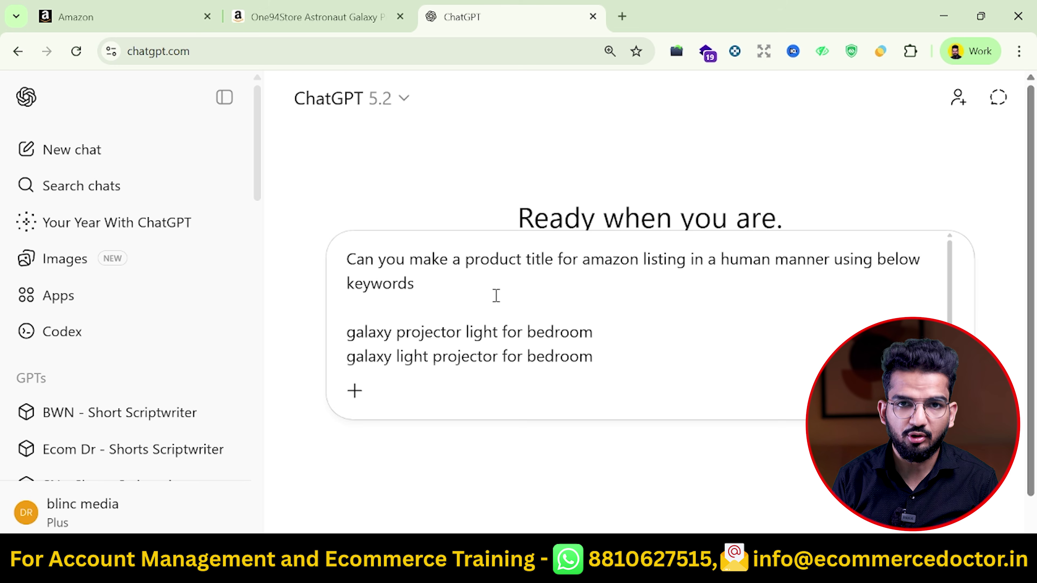
key(Return)
Copy the roughly 147-character galaxy projector title ChatGPT suggested and return to Seller Central
drag(327, 210, 808, 251)
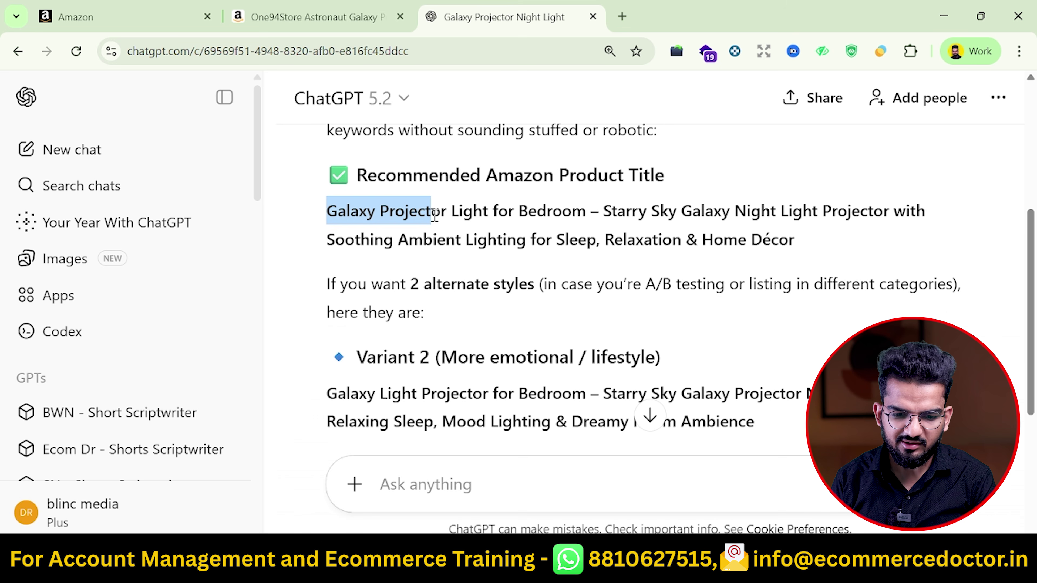
key(ctrl+c)
drag(335, 253, 541, 261)
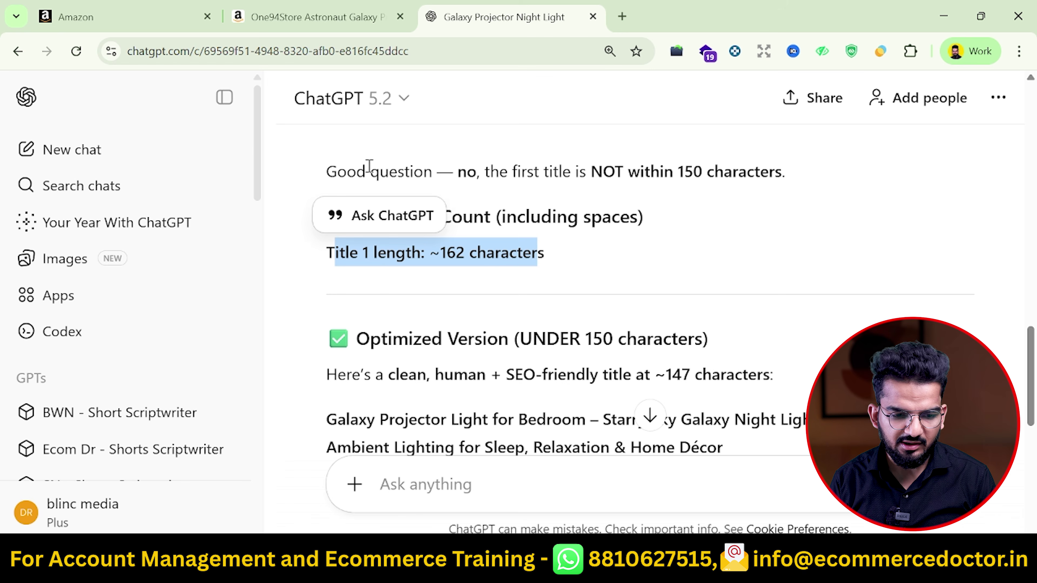
click(81, 17)
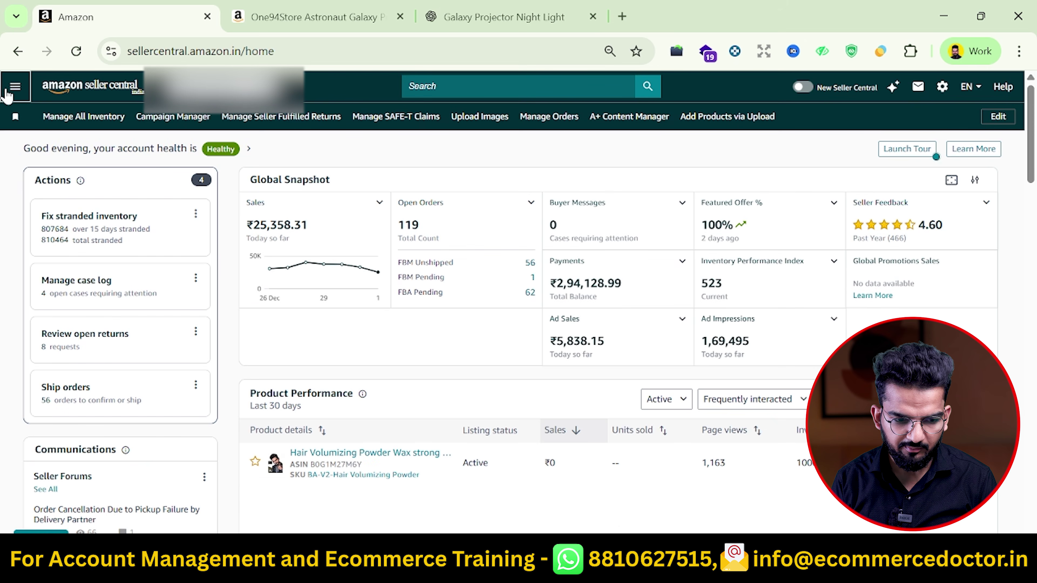
In Add Products, search the catalogue for 'galazy Projector' and start a new listing
click(13, 86)
mouse_move(88, 121)
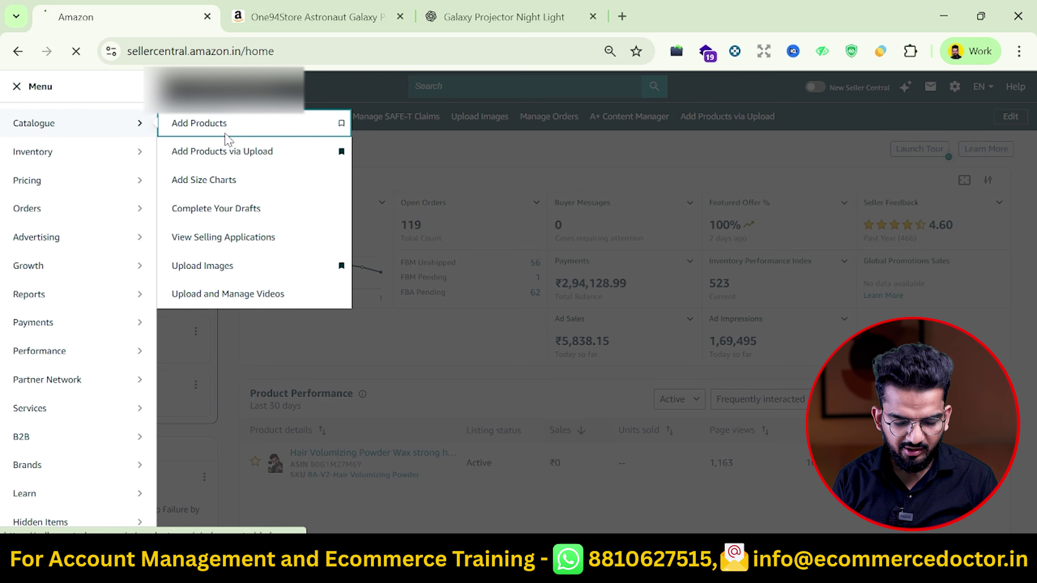
click(226, 135)
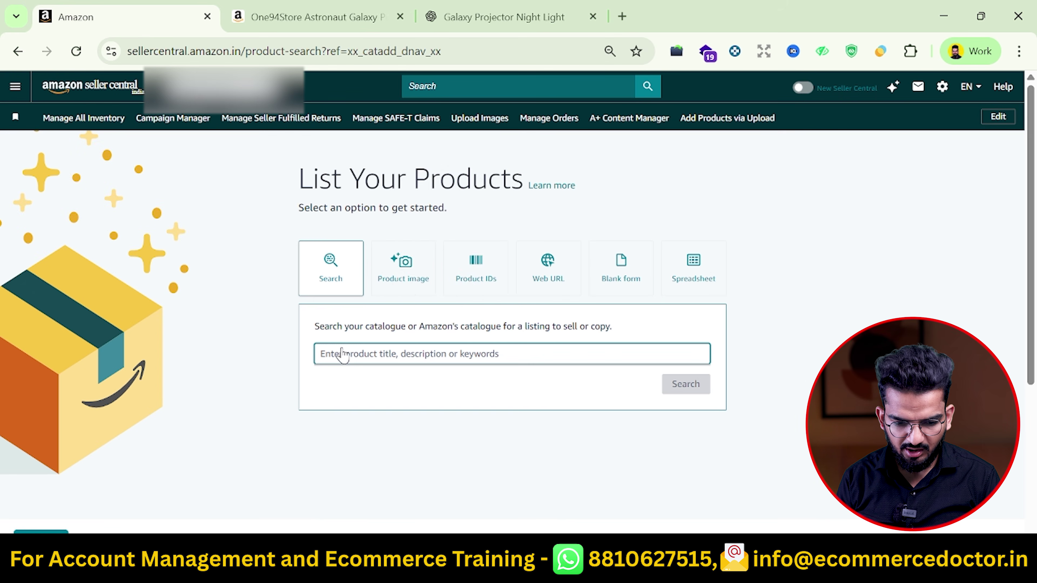
click(342, 356)
text(gala)
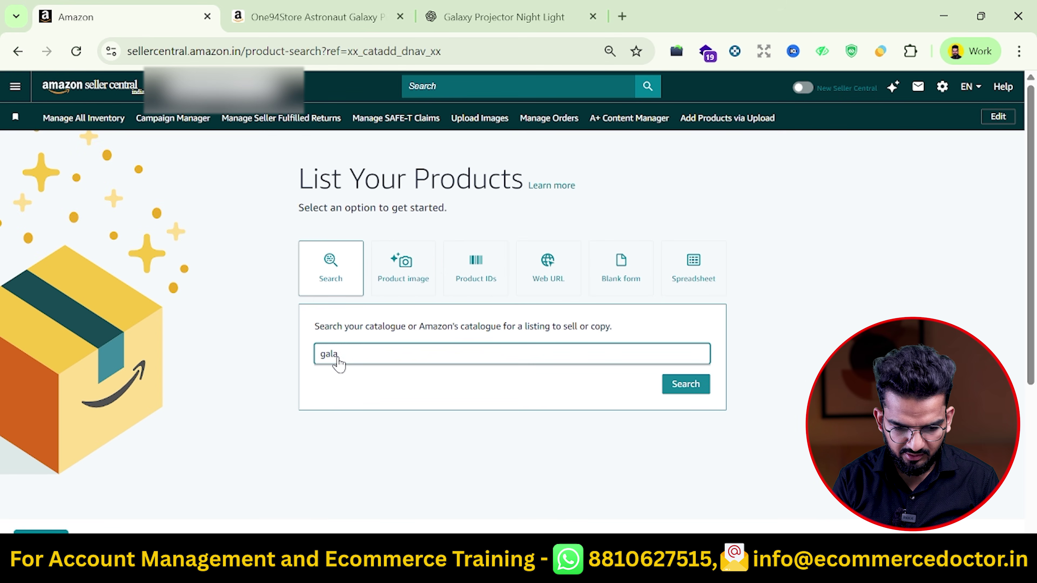
text(zy Projector)
key(Return)
click(647, 529)
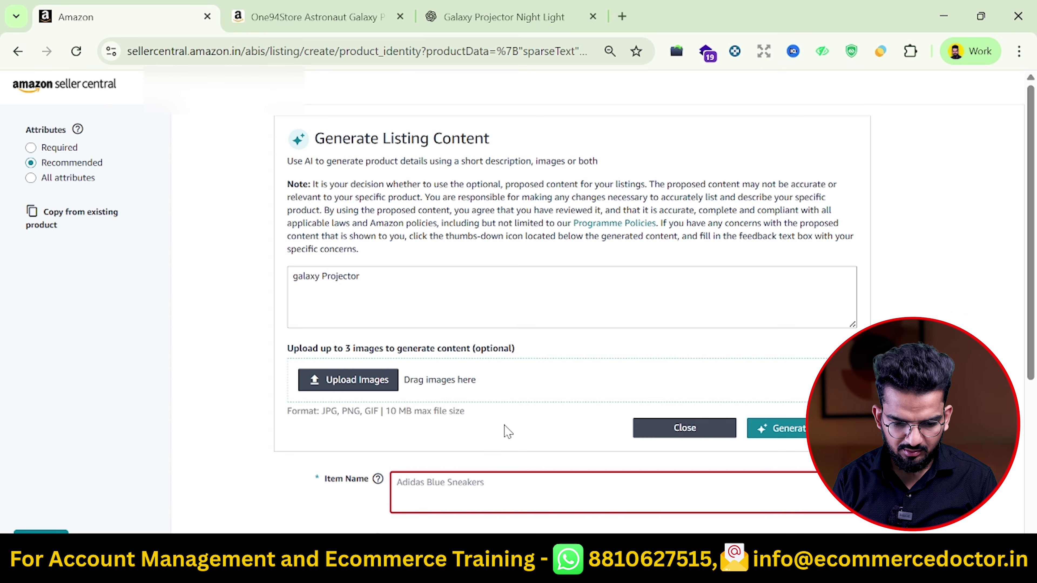
Paste the ChatGPT galaxy projector title into Item Name and mark the product as having no brand name
scroll(506, 431, down, 1)
click(505, 426)
key(ctrl+v)
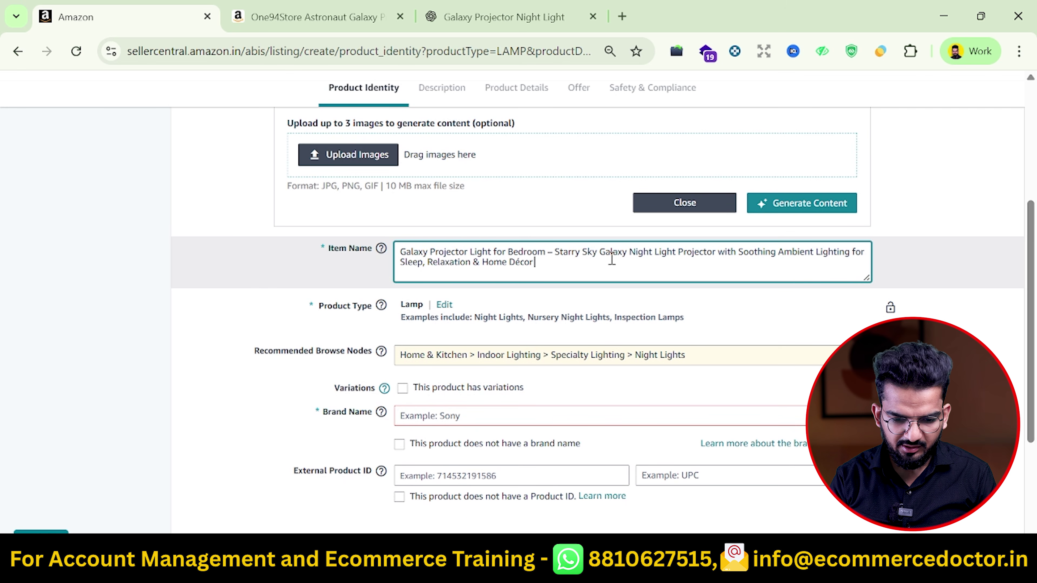
text(nwnkwn nwnw)
scroll(508, 333, down, 2)
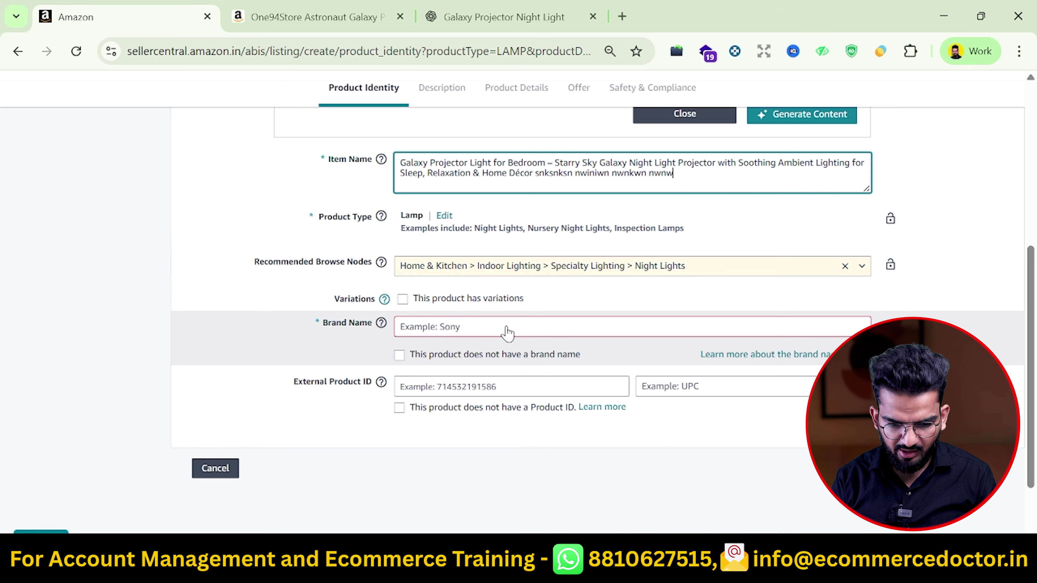
click(425, 331)
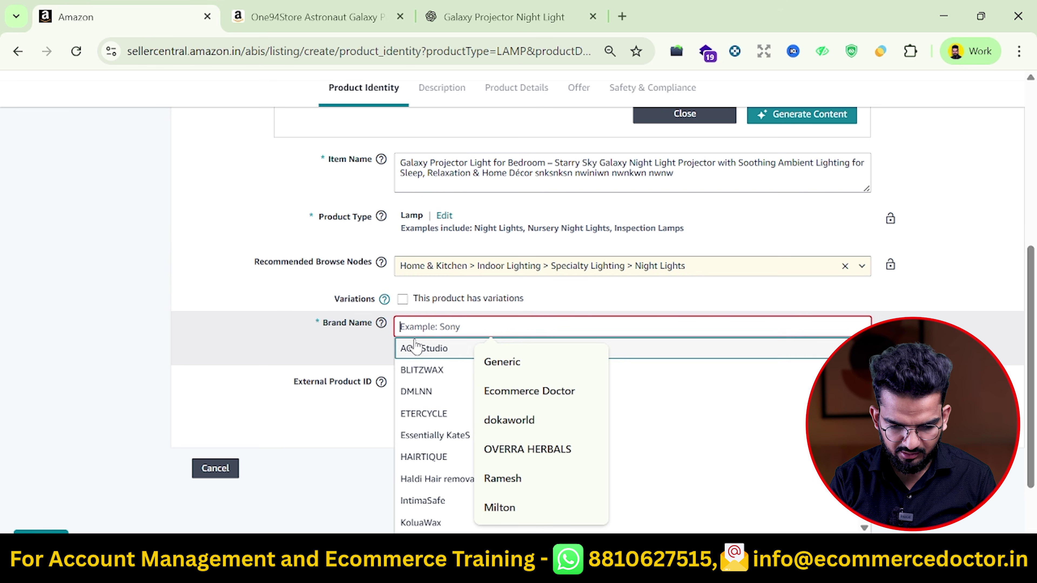
click(402, 354)
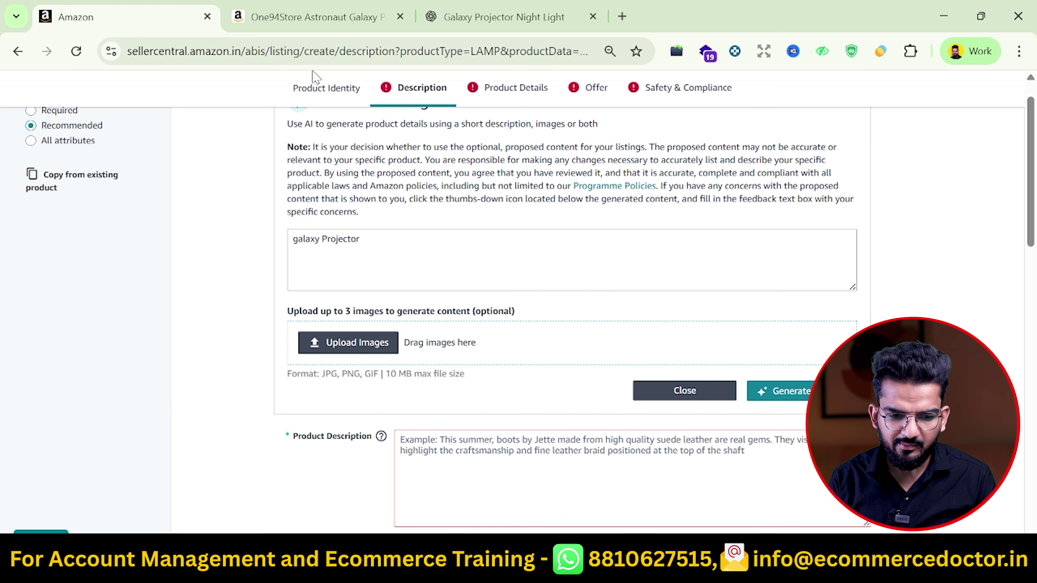
click(323, 98)
scroll(645, 339, down, 5)
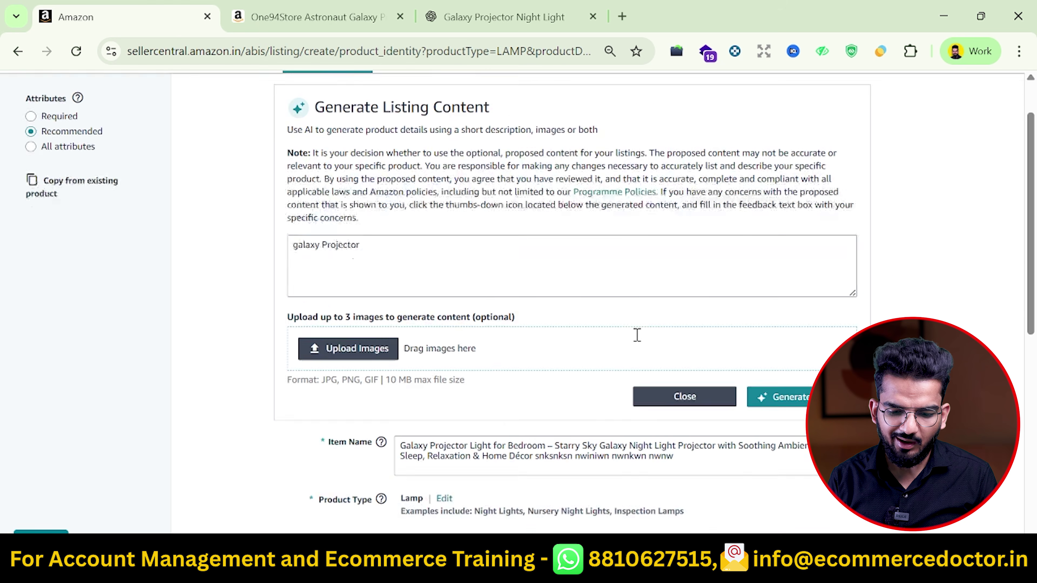
click(680, 238)
drag(640, 238, 423, 228)
Label D12 'Title' and paste the galaxy projector title into D13
text(T)
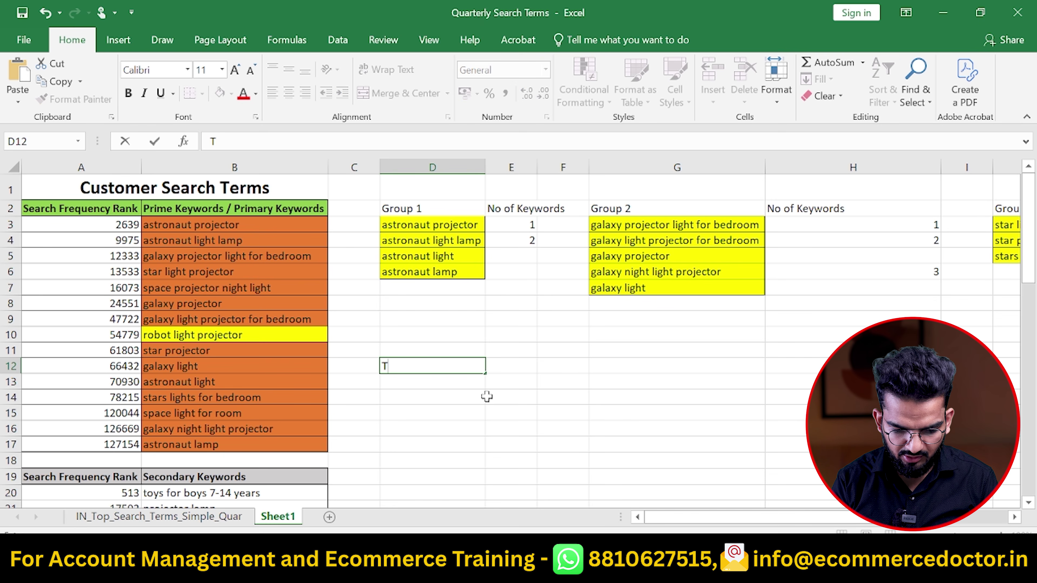
text(itle)
key(Return)
key(ctrl+v)
key(Return)
key(Return)
Add a 'Bullet Points' heading in D15 numbered 1. through 5 below it
text(B)
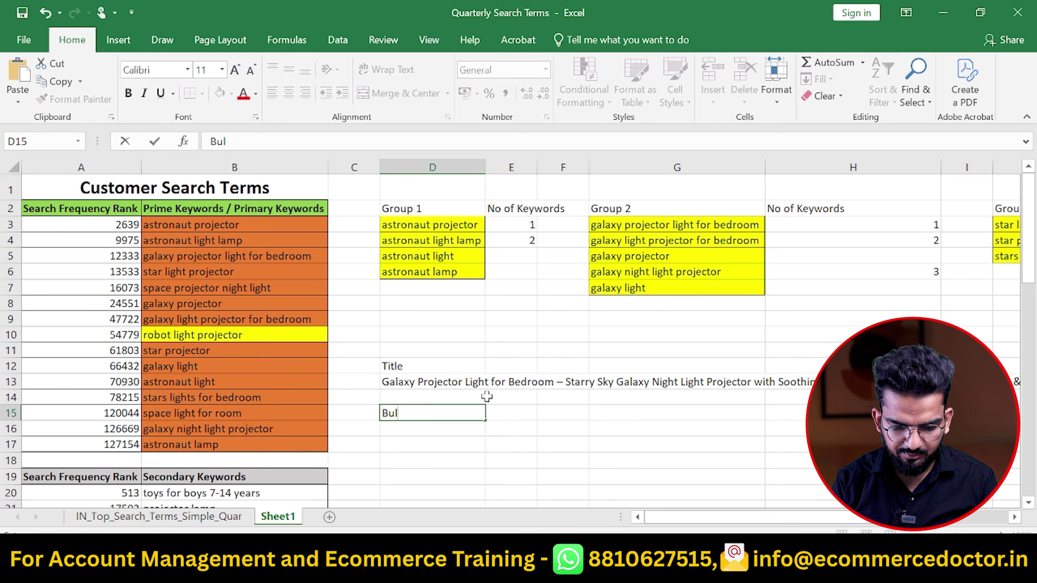
text(ullet Points)
key(Return)
text(1.)
key(Return)
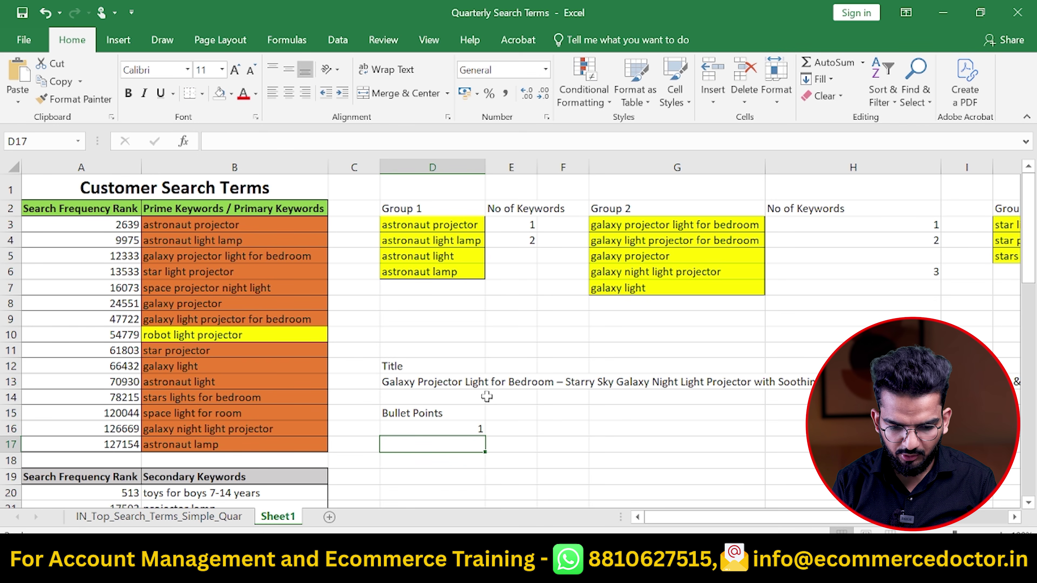
text(2)
key(Return)
text(3)
key(Return)
text(4)
key(Return)
text(5)
key(Return)
Copy the four Group 1 keywords
click(485, 393)
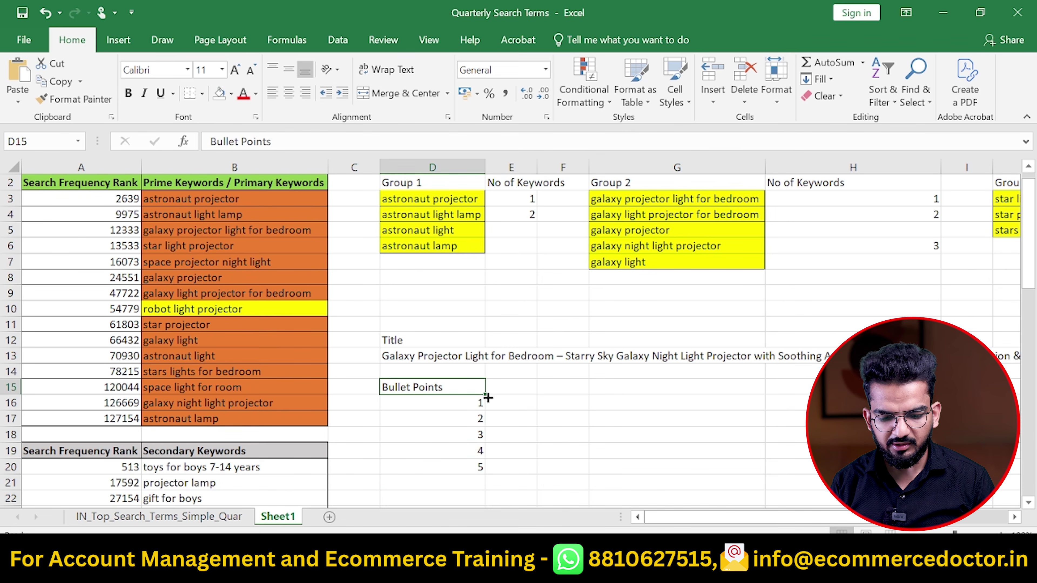
click(487, 396)
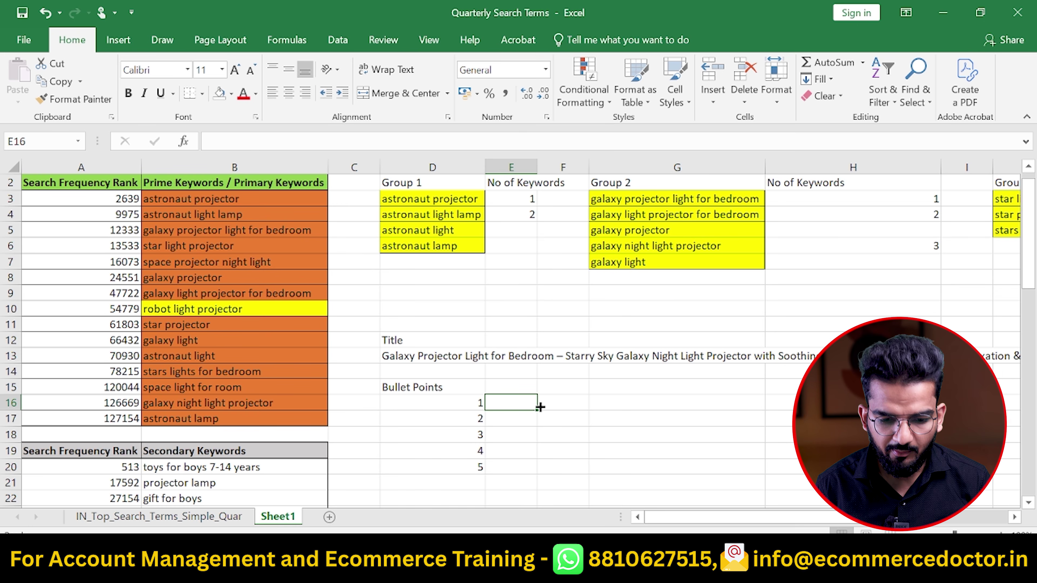
drag(455, 204, 460, 241)
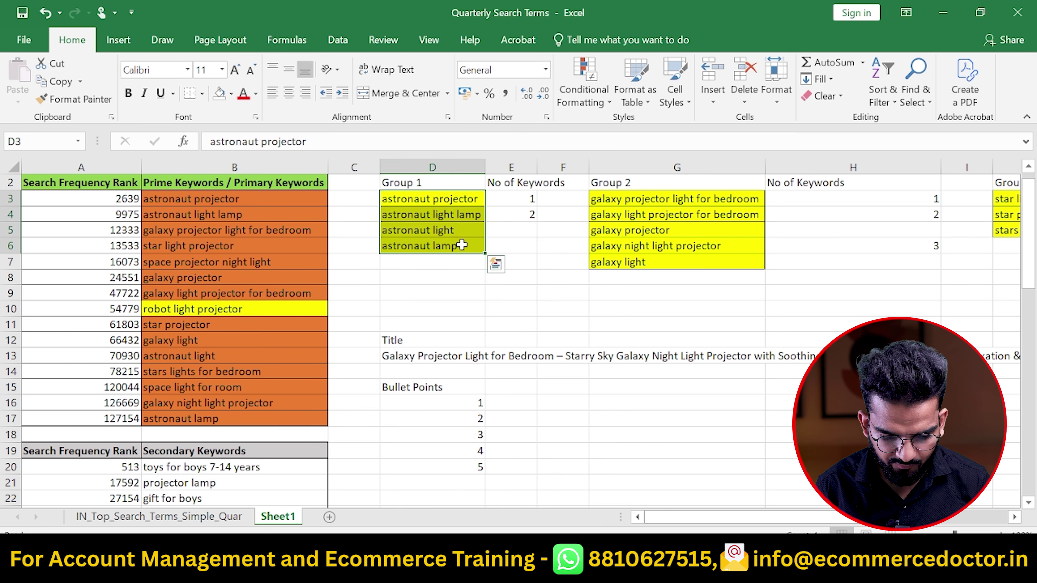
key(ctrl+c)
Paste the Group 1 keywords into H16 and the three Group 3 keywords below them at H20
click(778, 403)
key(ctrl+v)
scroll(939, 232, right, 2)
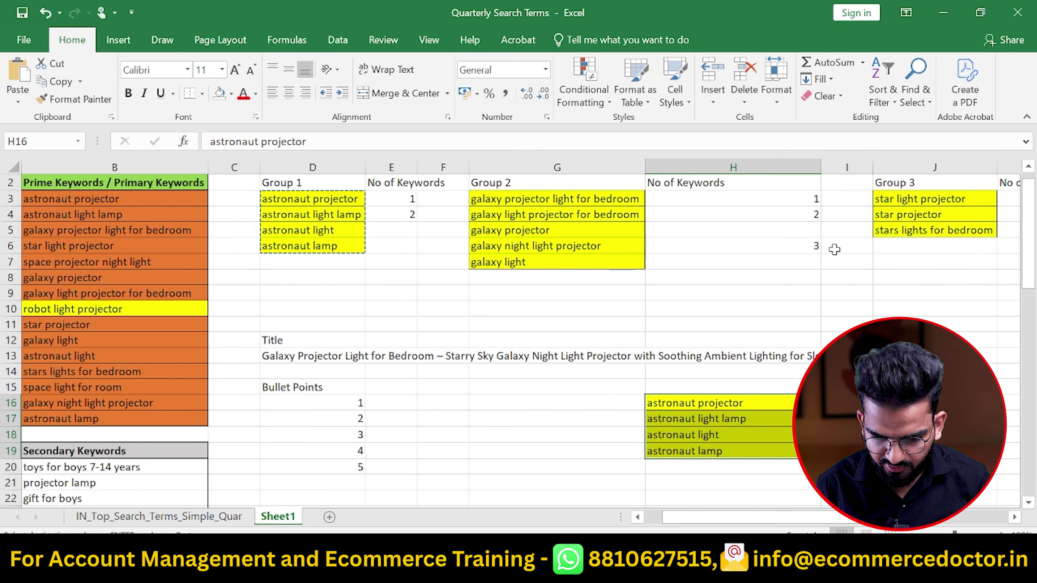
scroll(939, 232, right, 1)
drag(686, 198, 686, 229)
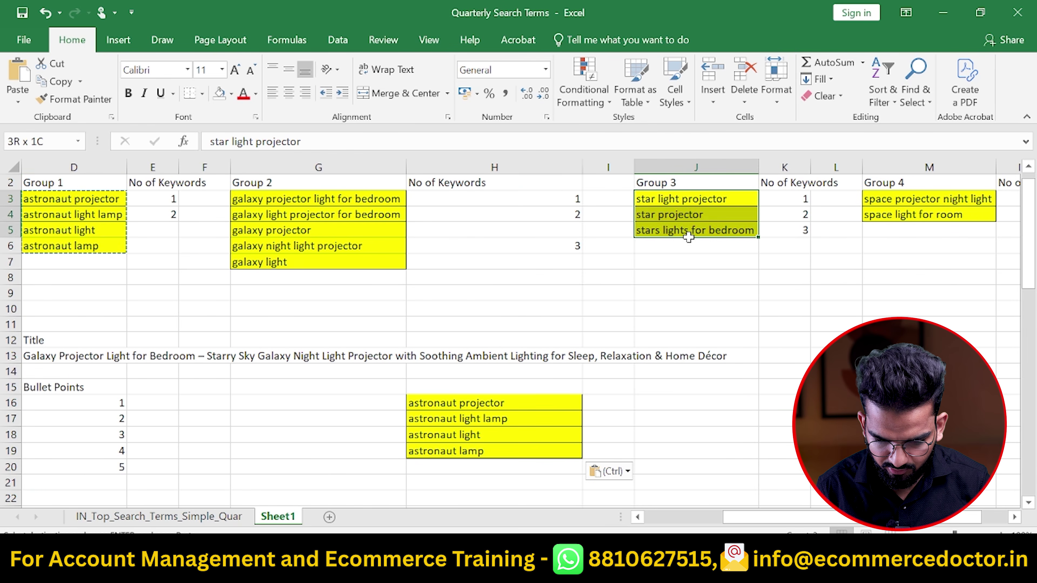
key(ctrl+c)
scroll(453, 476, down, 1)
click(441, 416)
key(ctrl+v)
Append the Group 4 keywords to the list starting at H23
scroll(794, 287, up, 2)
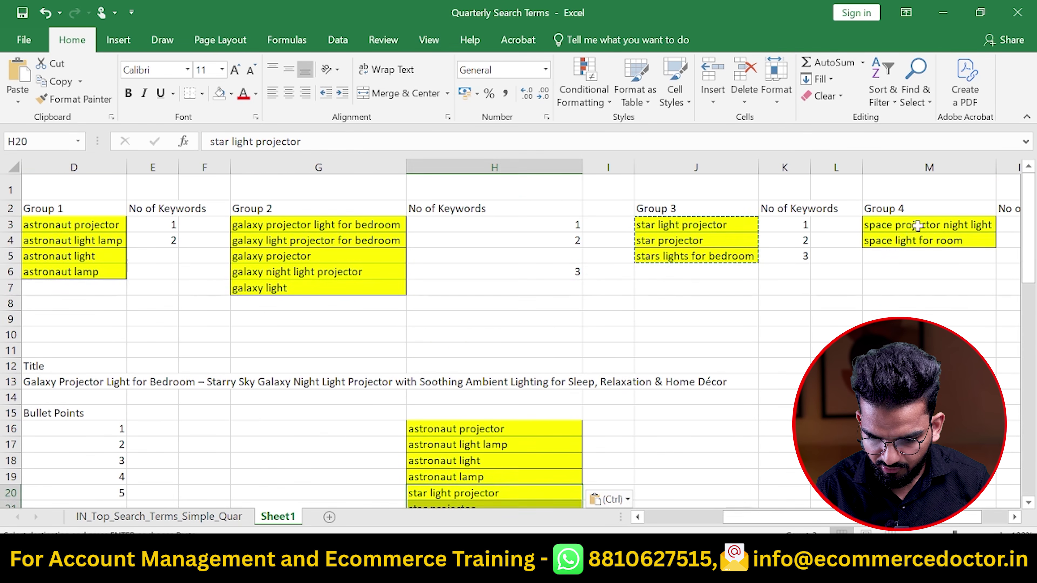
drag(921, 225, 924, 251)
key(ctrl+c)
scroll(925, 251, down, 4)
click(511, 362)
key(ctrl+v)
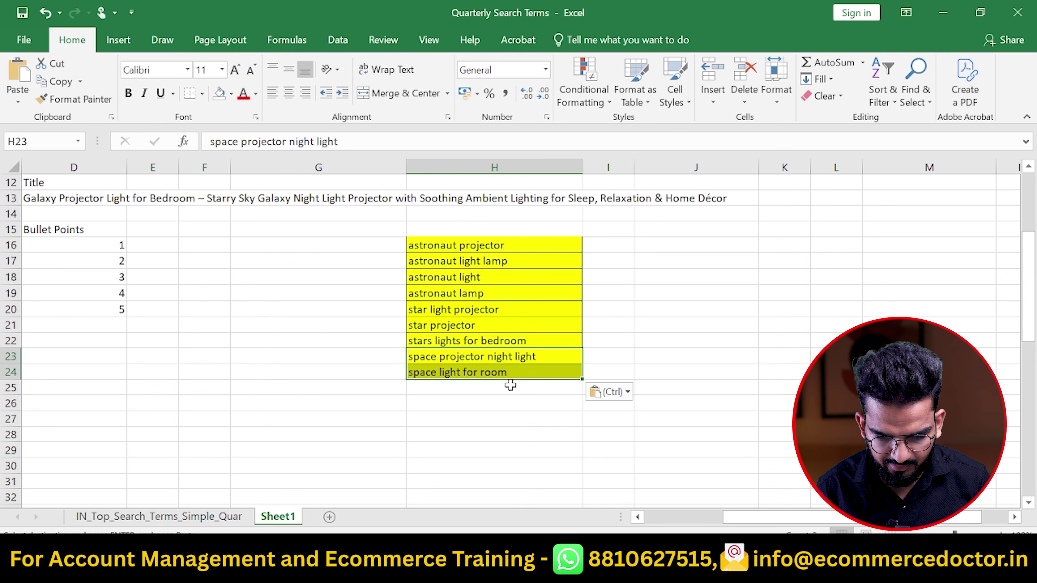
Head the combined keyword list with 'Remaining Prime Keywords' in H15
scroll(510, 385, left, 2)
scroll(511, 386, left, 1)
click(717, 230)
text(Remaining Kyeowrds of)
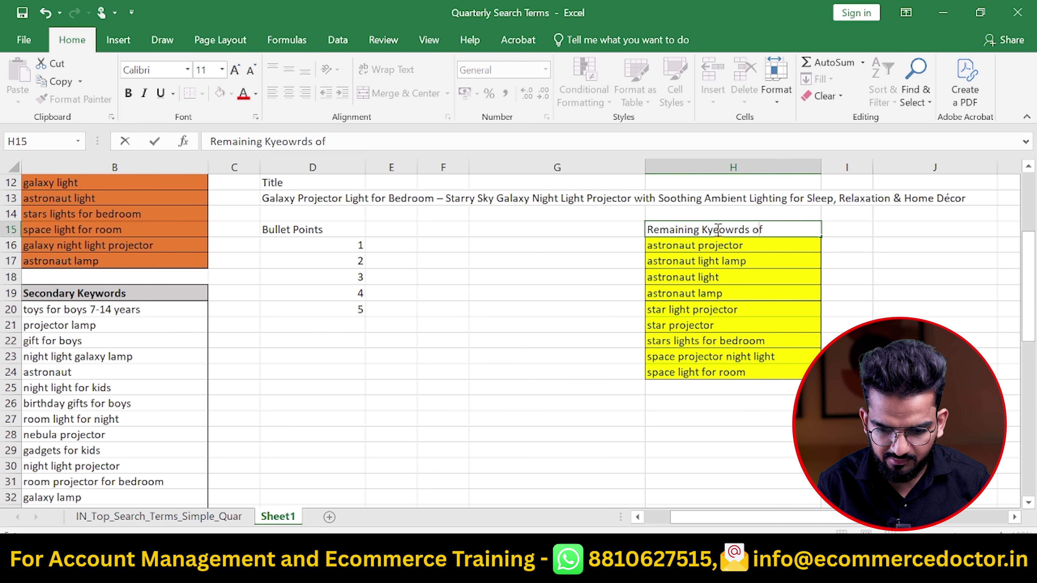
key(Escape)
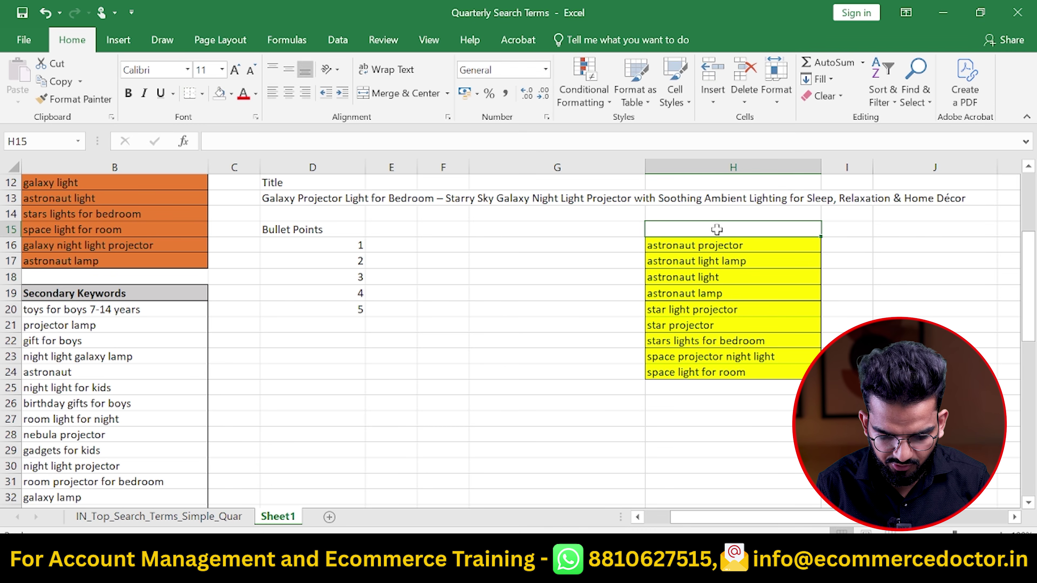
text(Remaining Prime Keywords)
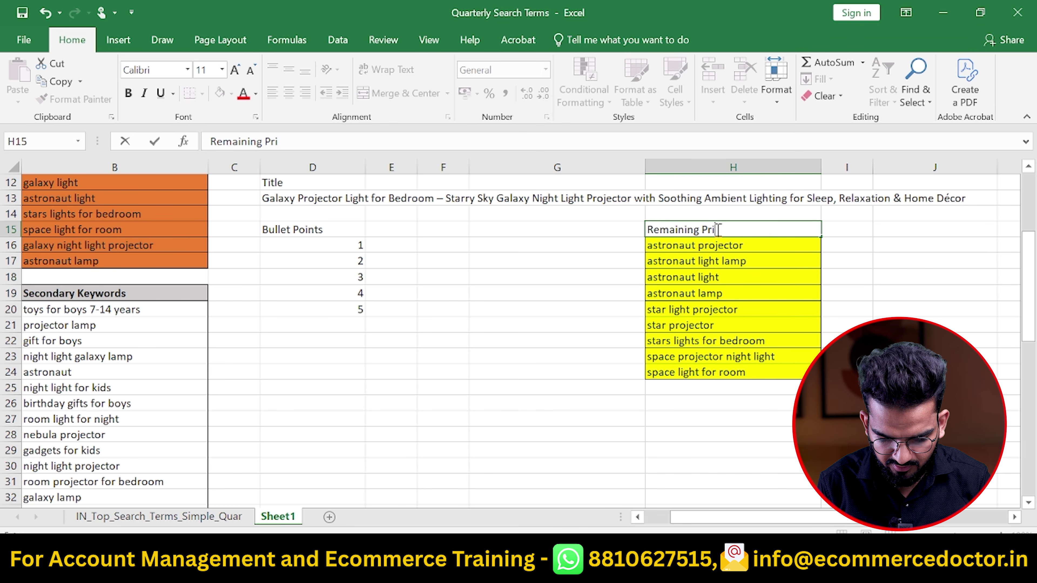
key(ctrl+Return)
Copy the secondary keywords from B20:B61 and paste them into column J
scroll(210, 327, left, 2)
drag(225, 311, 290, 482)
key(ctrl+c)
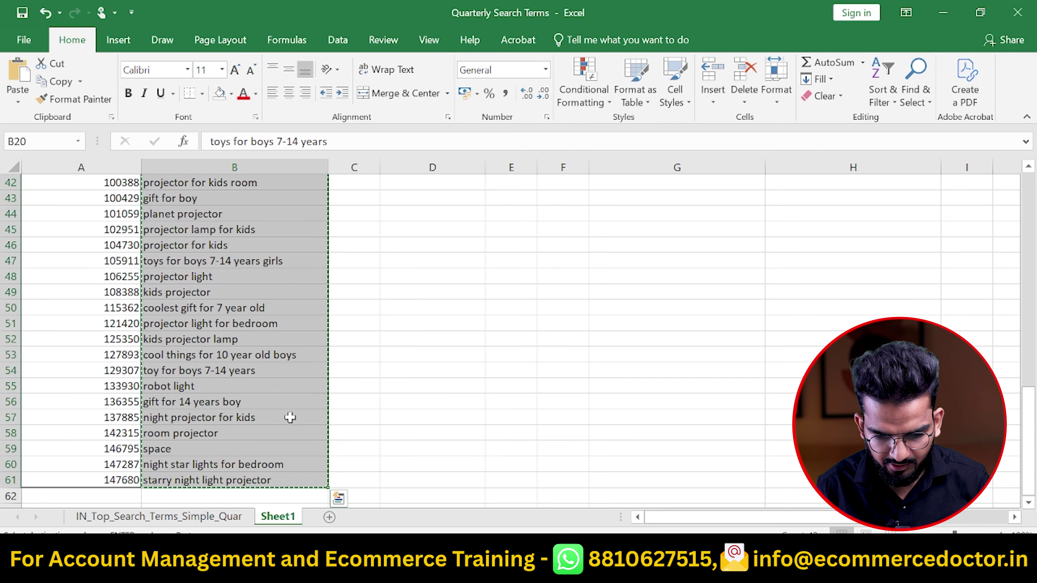
key(Right)
key(Right)
key(Right)
key(Right)
key(Right)
key(Right)
key(Right)
key(Right)
key(Up)
key(Up)
key(Up)
key(Up)
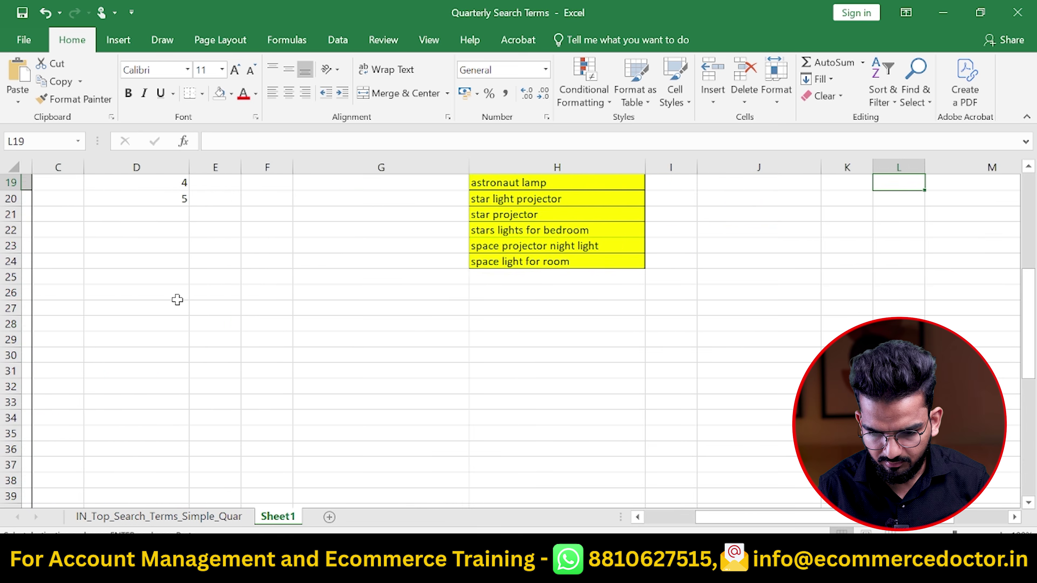
scroll(177, 301, up, 2)
key(Up)
key(Left)
key(Left)
key(Up)
key(ctrl+v)
key(Left)
key(Left)
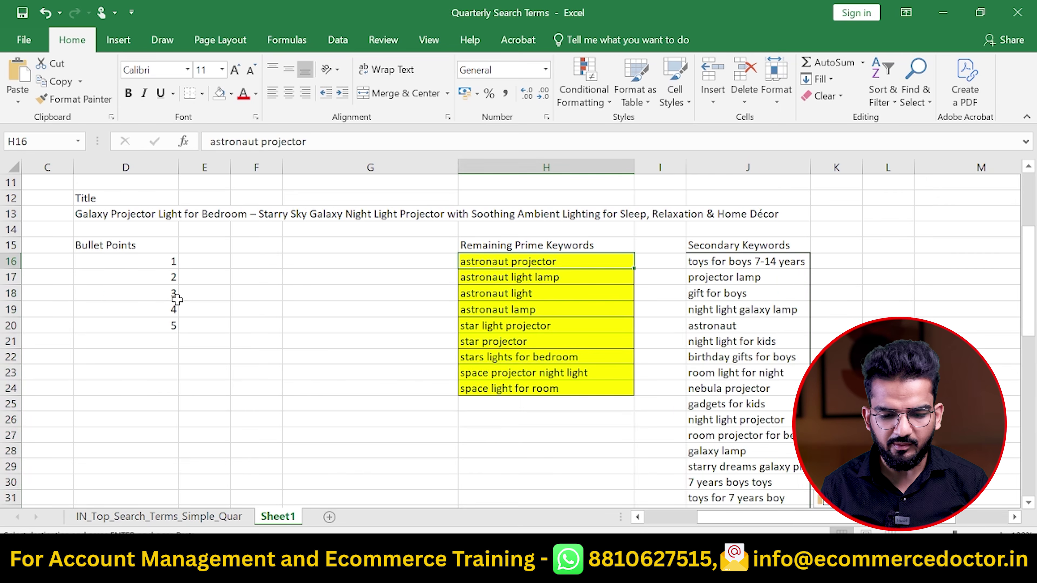
key(alt+Tab)
key(alt+Tab)
key(alt+Tab)
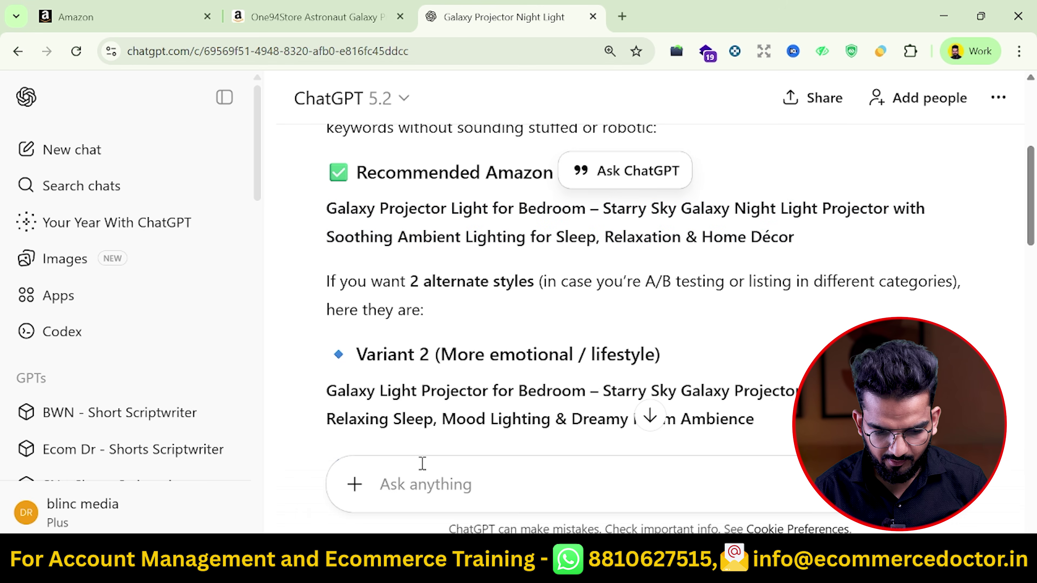
Write a prompt asking for 5 bullet points using the prime keywords, with the Prime Keywords list pasted in
text(I need 5 Bulle)
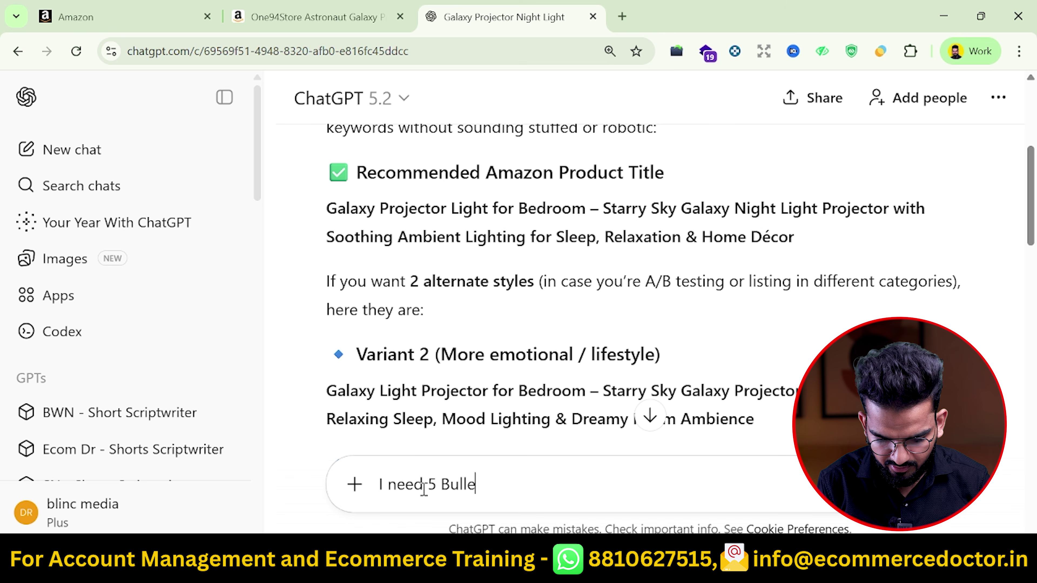
text(t Points where maximum of Below prime keyword)
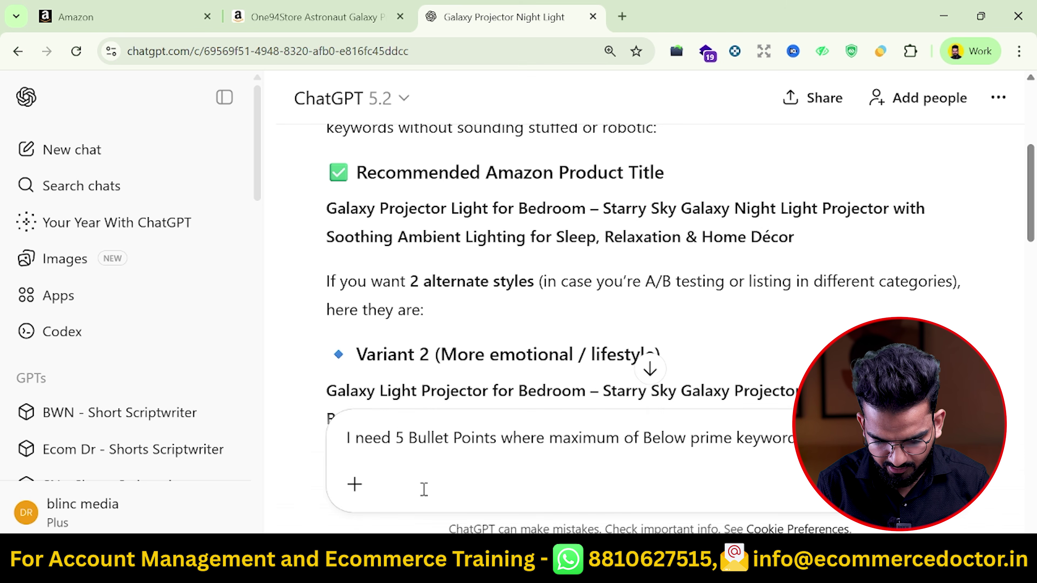
text(s are used and keep customer entertained and rest you)
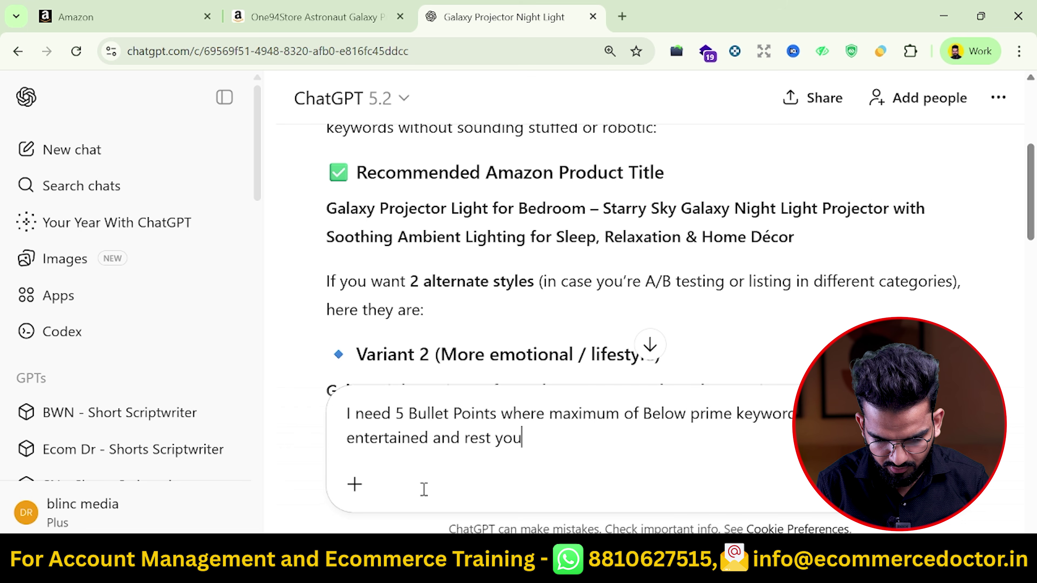
text( can use my secondary keywords. Ma)
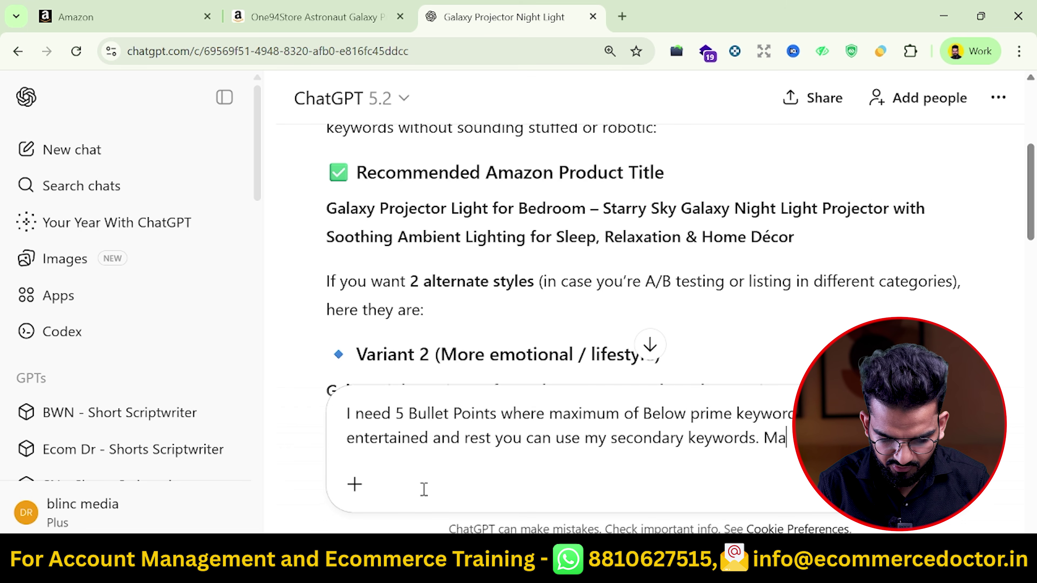
text(k human r)
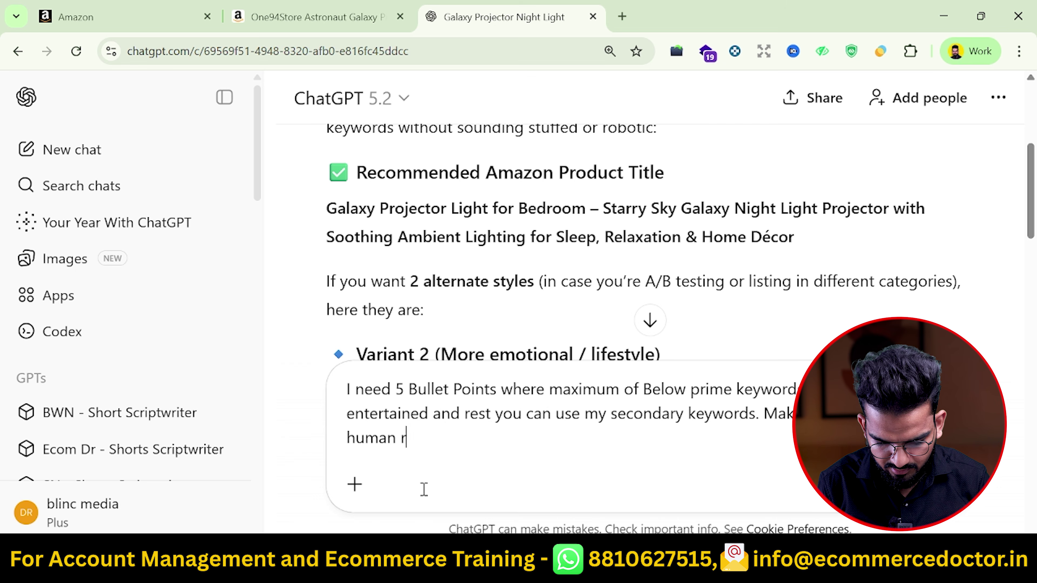
text(eadable not AI Generated and SEO friendly too)
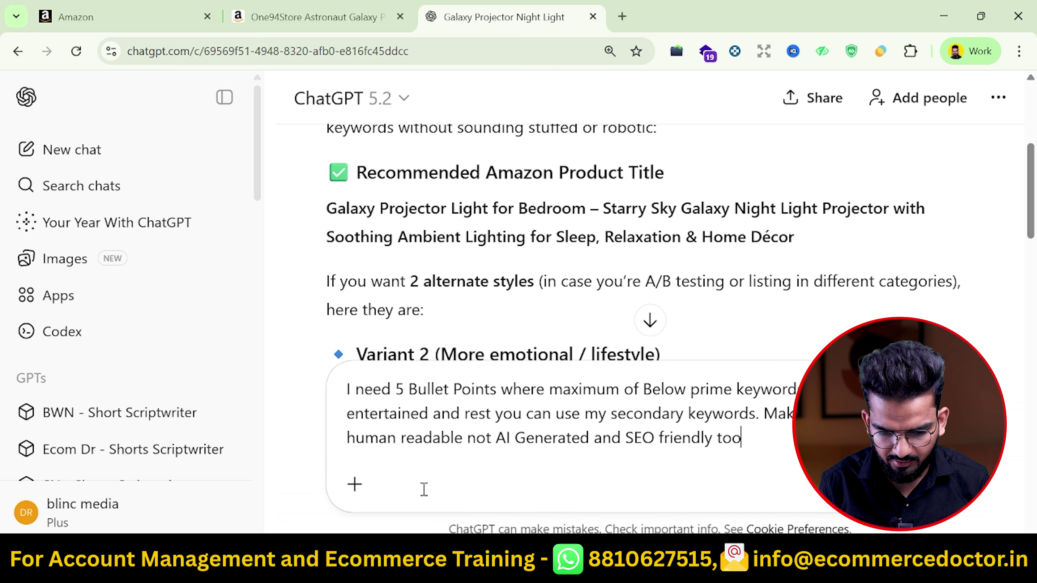
key(shift+Return)
key(alt+Tab)
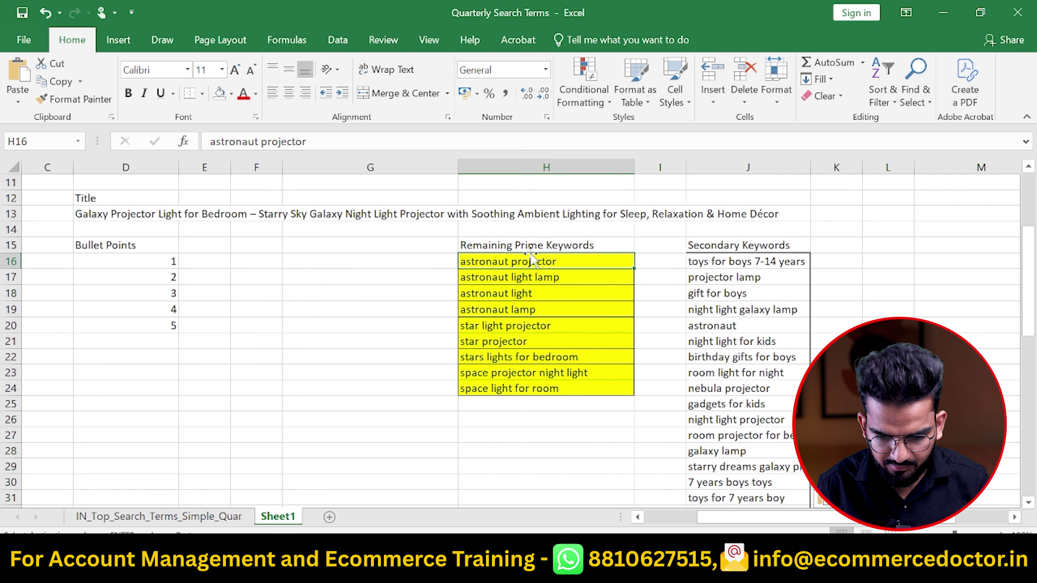
key(alt+Tab)
text(Prime Keywords)
key(shift+Return)
key(ctrl+v)
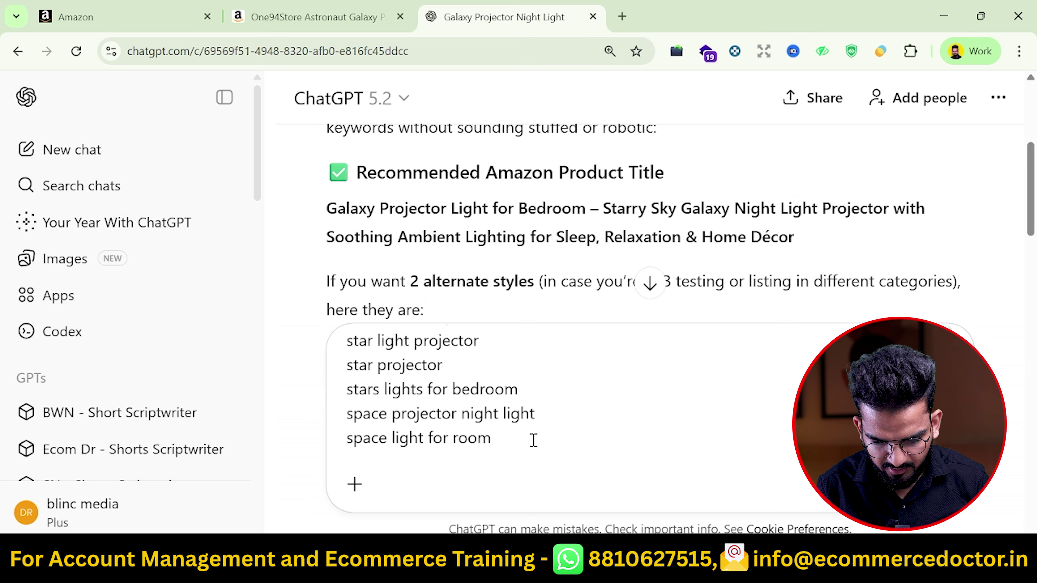
Add the secondary keyword list from the spreadsheet to the prompt and send the bullet-point request
scroll(631, 471, up, 5)
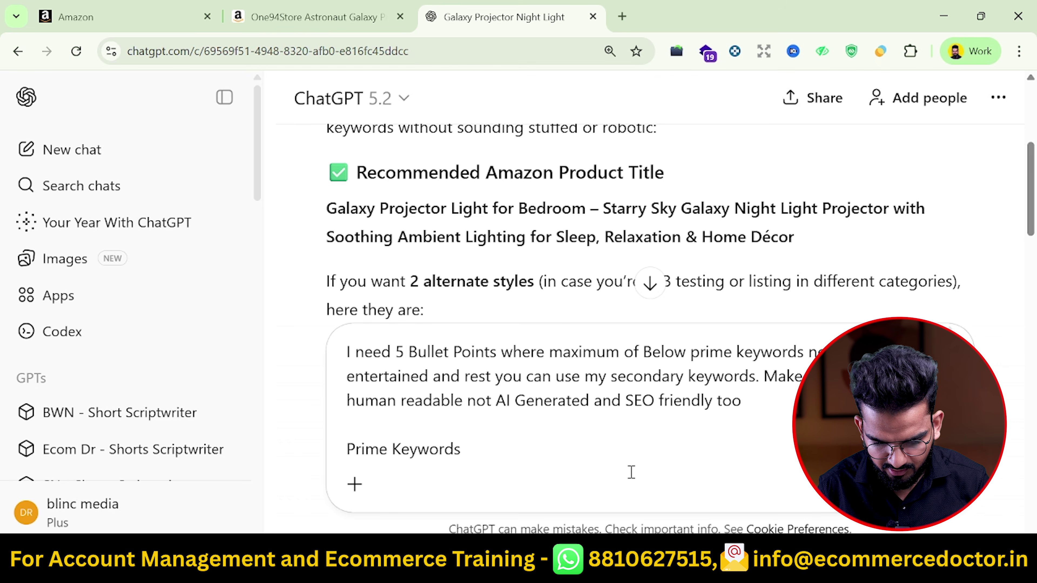
key(alt+Tab)
click(766, 260)
key(ctrl+shift+Down)
key(ctrl+c)
key(alt+Tab)
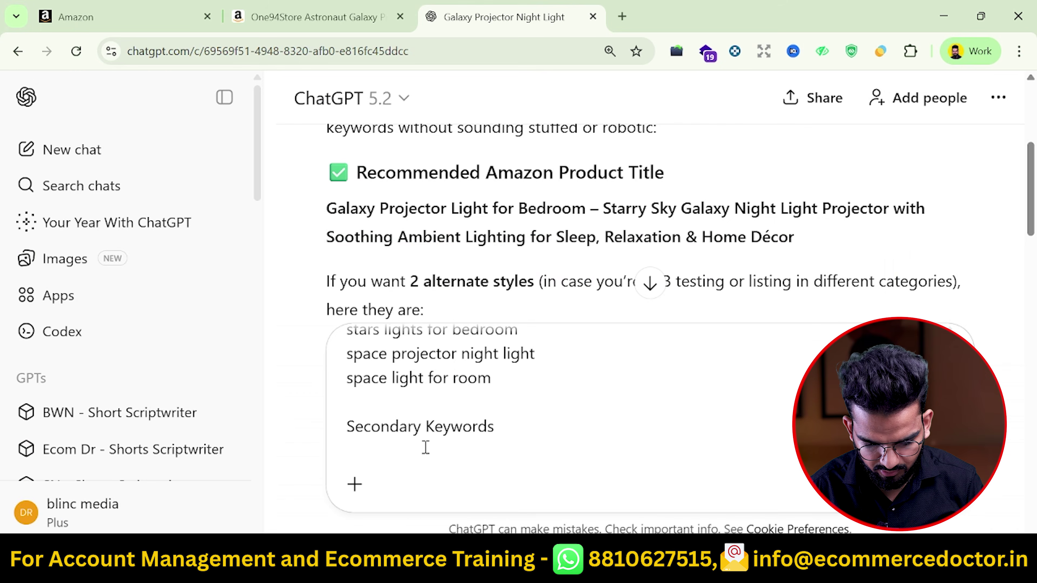
key(Return)
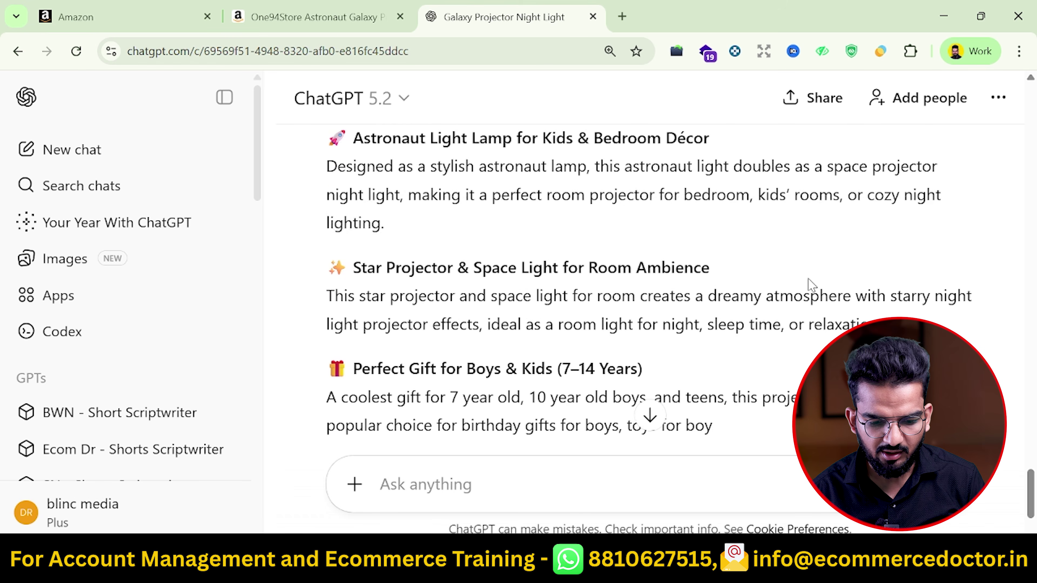
Select the first of the five generated bullet points
scroll(812, 285, up, 5)
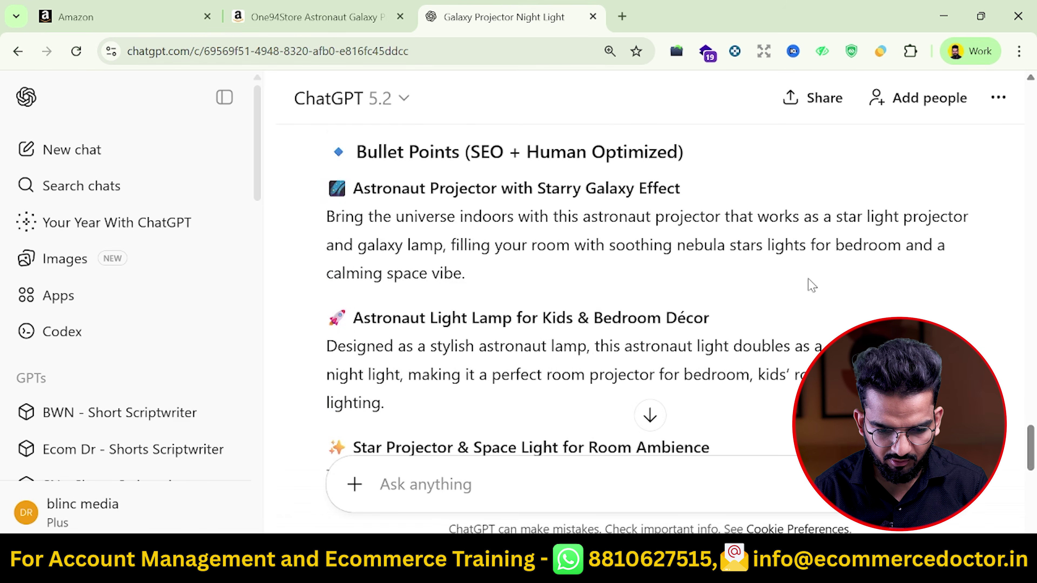
scroll(811, 285, up, 2)
drag(328, 272, 475, 370)
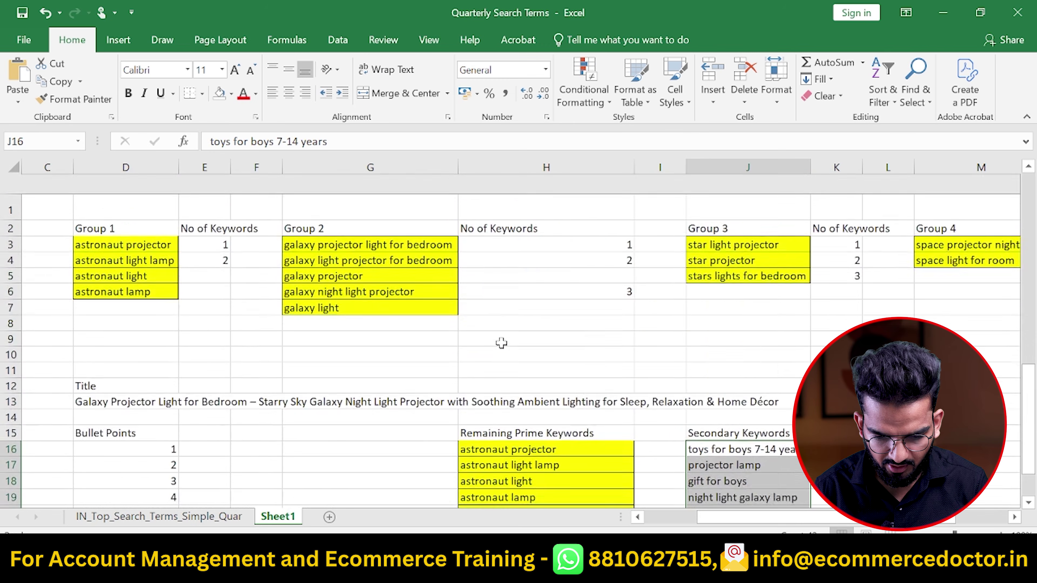
scroll(194, 260, down, 4)
Paste the first bullet's heading and text, clear the stray numbers, and enter 2 in D18
click(206, 229)
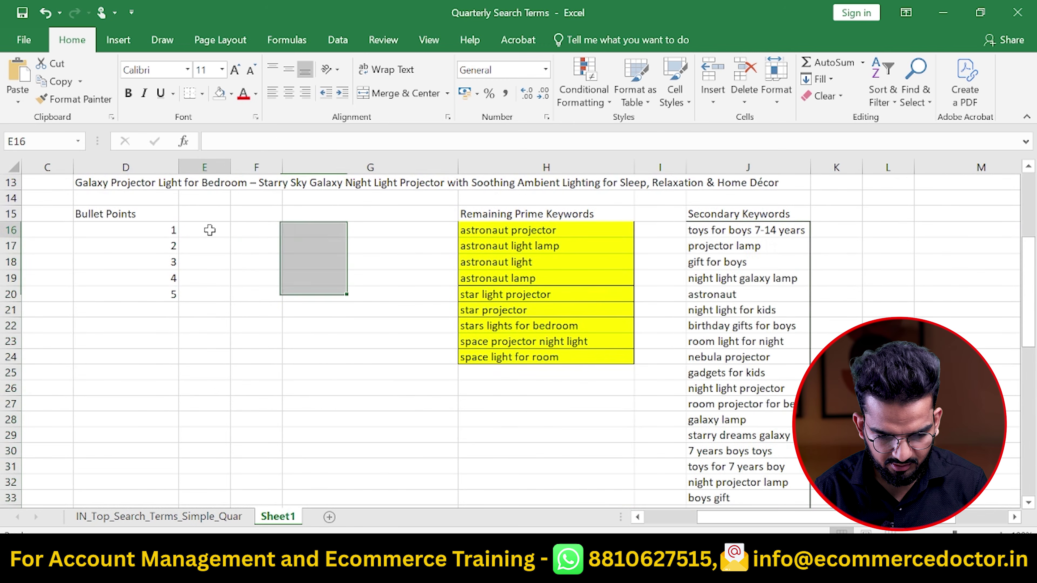
key(ctrl+v)
click(165, 253)
drag(166, 252, 167, 294)
key(Delete)
key(Right)
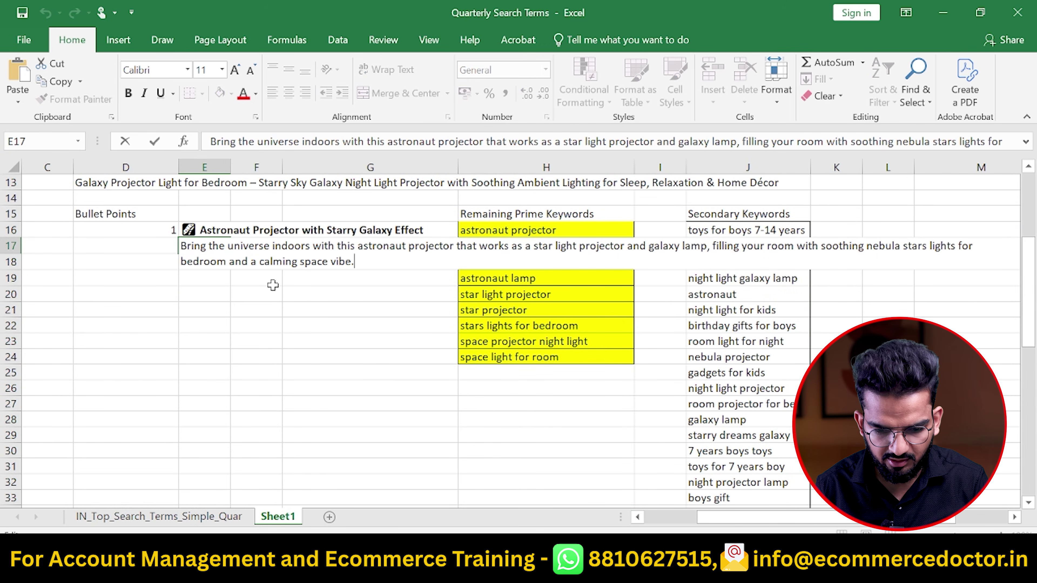
key(Up)
key(Down)
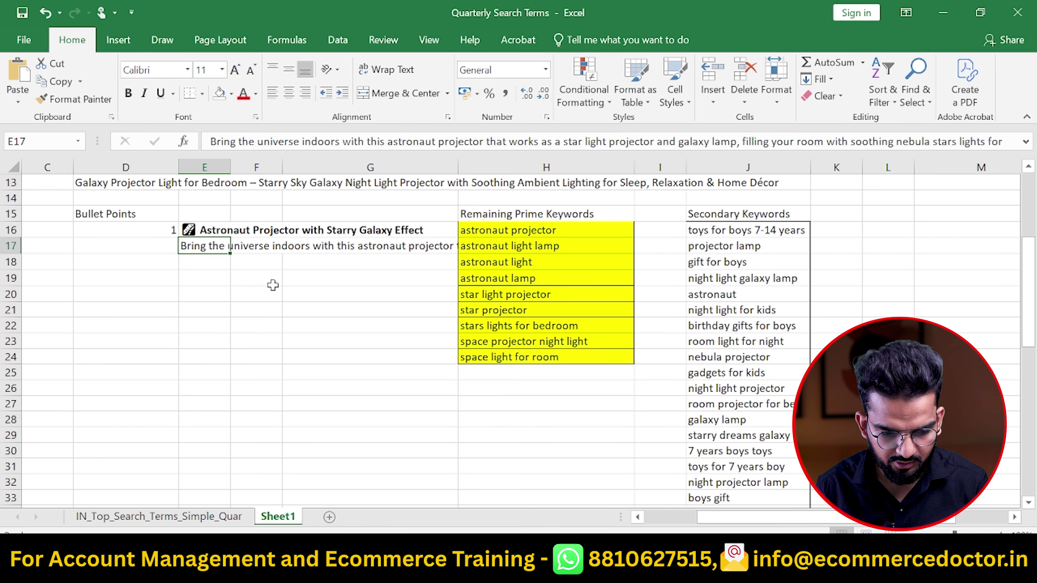
key(Down)
key(Left)
text(2)
key(Return)
key(Right)
Copy the Astronaut Light Lamp bullet from ChatGPT into E18 and number the next bullet 3 in D20
key(alt+Tab)
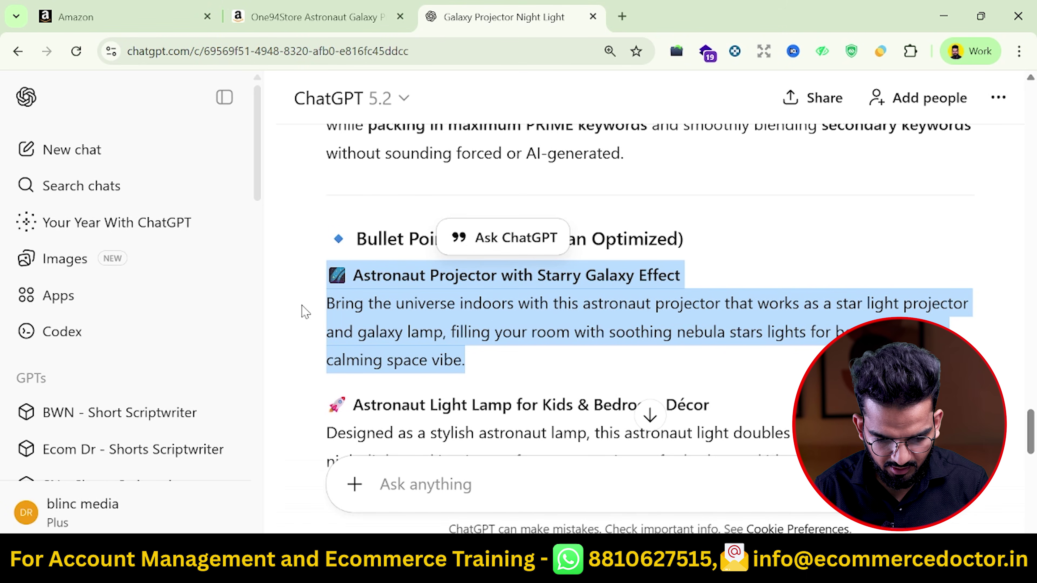
drag(350, 416, 539, 461)
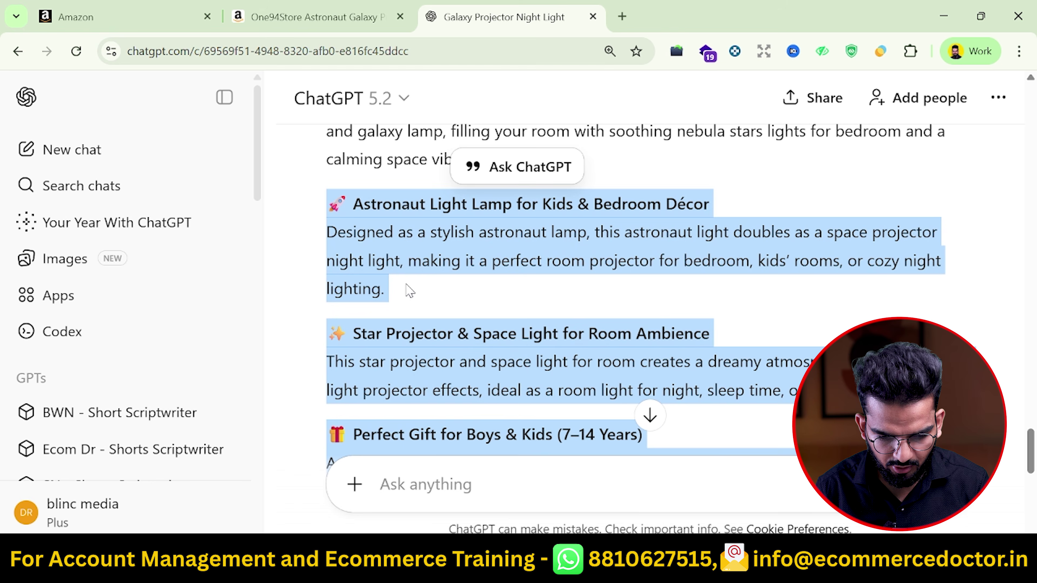
drag(337, 248, 393, 294)
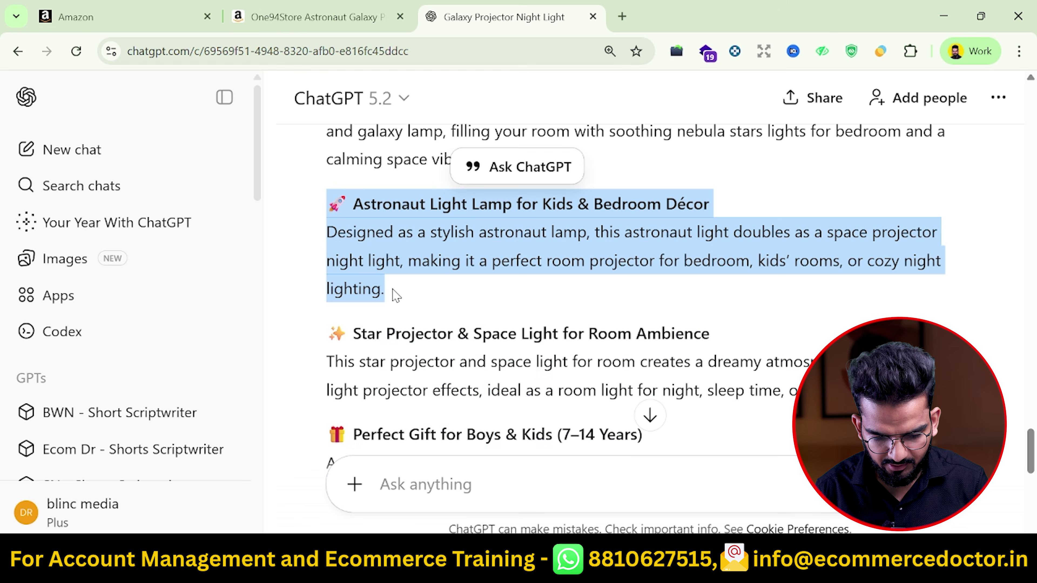
key(ctrl+c)
key(alt+Tab)
key(ctrl+v)
key(Down)
key(Left)
text(3)
key(Return)
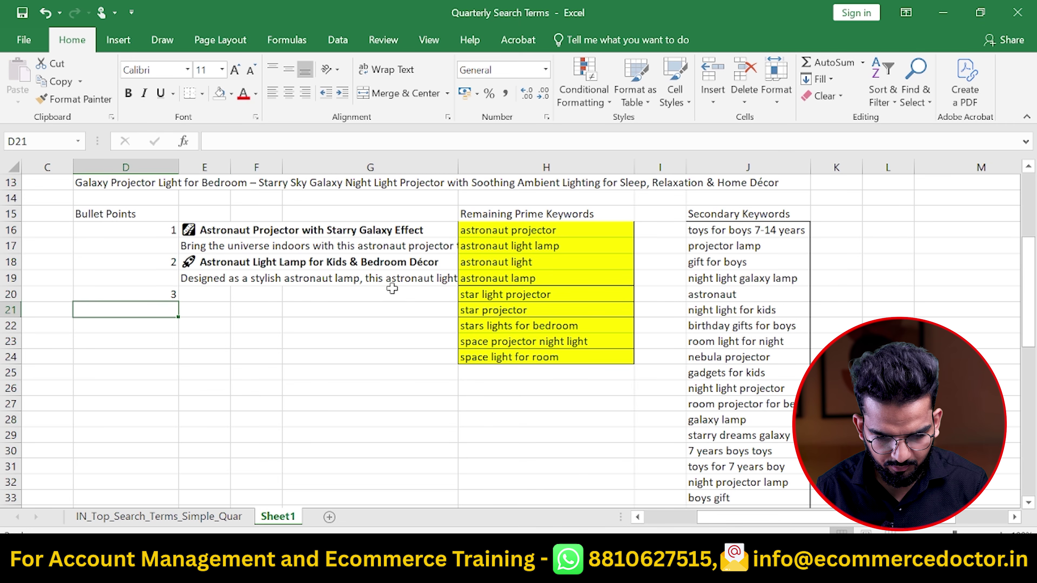
Paste the Star Projector bullet into E20 and number the next bullet 4 in D22
key(alt+Tab)
drag(329, 333, 796, 392)
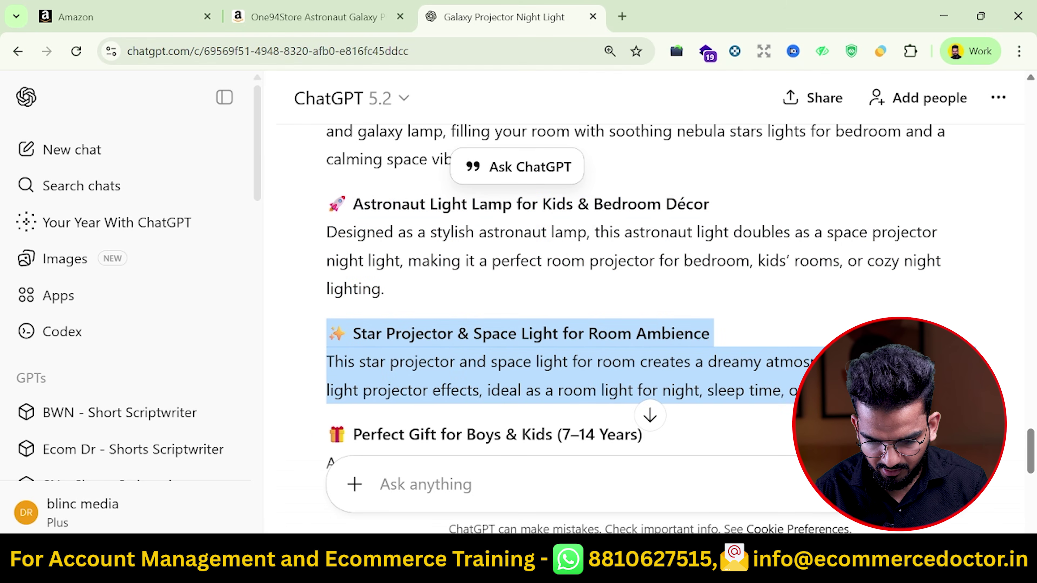
key(ctrl+c)
key(alt+Tab)
key(ctrl+v)
key(Down)
key(Left)
text(4)
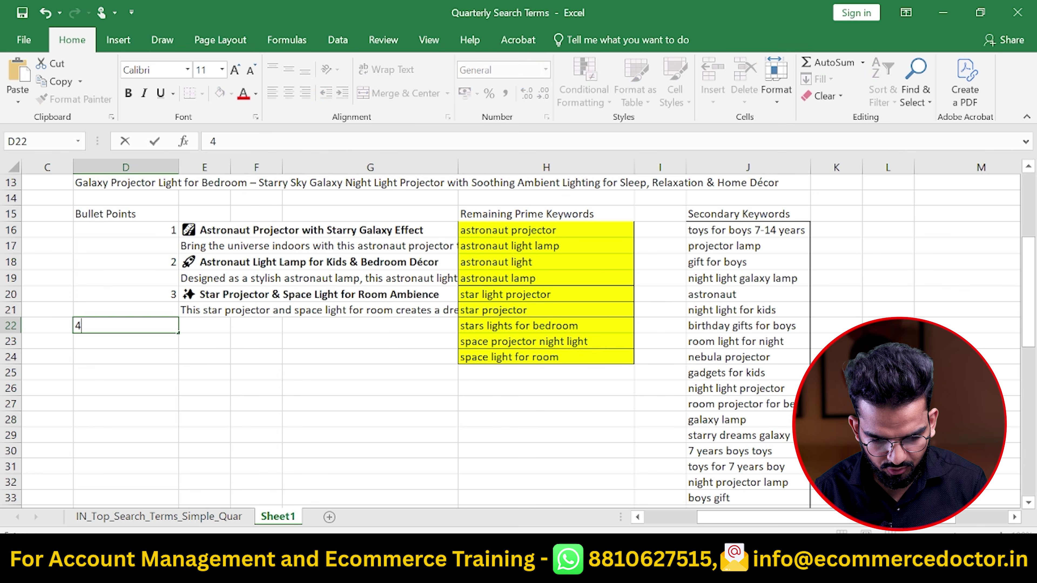
key(Return)
Paste the Perfect Gift bullet into E22 and number the last bullet 5 in D24
key(alt+Tab)
scroll(352, 265, down, 4)
drag(329, 169, 393, 255)
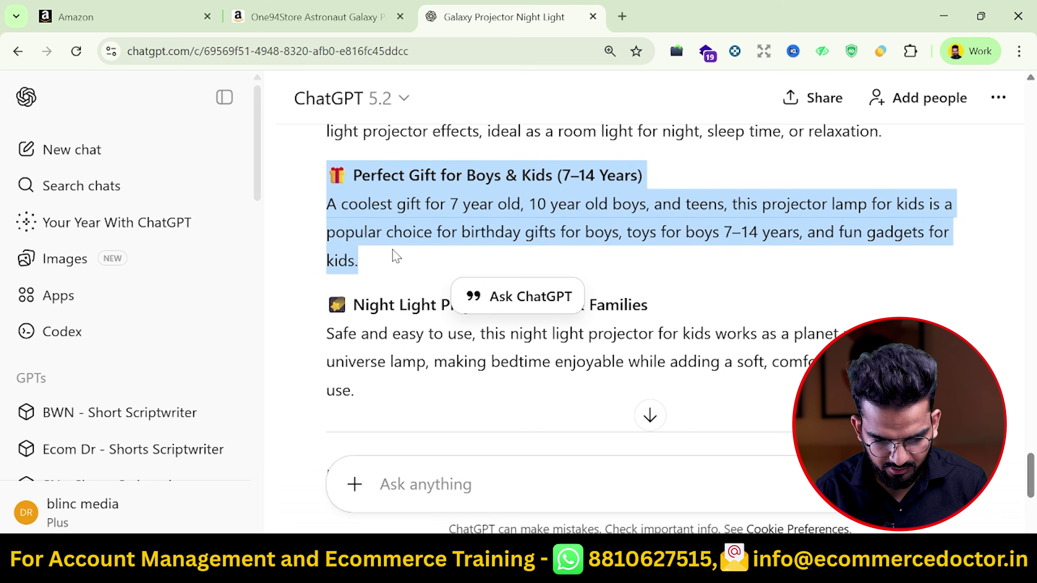
key(ctrl+c)
key(alt+Tab)
key(ctrl+v)
key(Down)
key(Left)
text(5)
key(Return)
Paste the Night Light Projector bullet from ChatGPT into E24
key(alt+Tab)
drag(329, 304, 395, 396)
scroll(396, 398, down, 3)
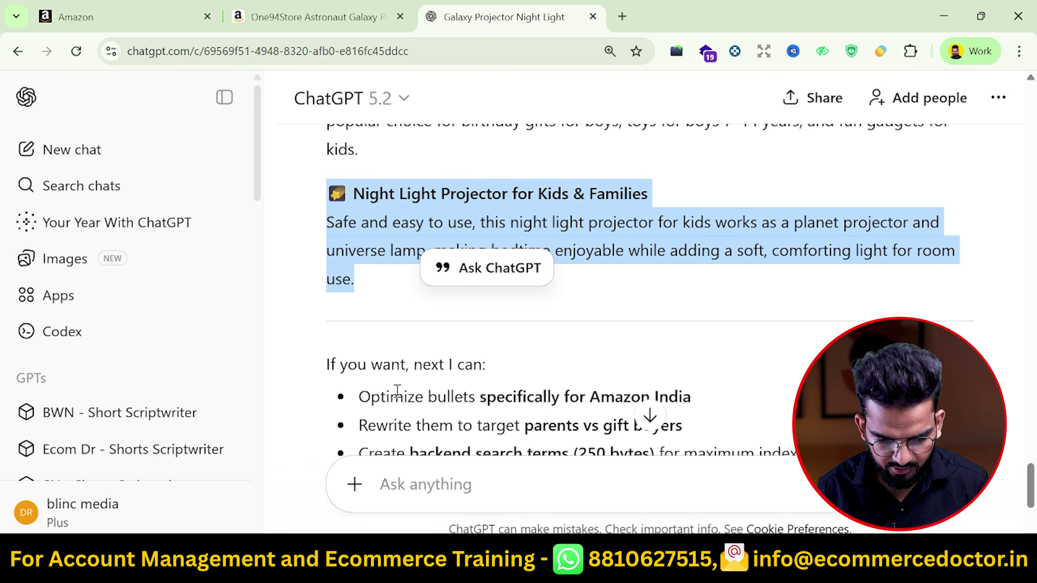
key(ctrl+c)
key(alt+Tab)
key(Up)
key(Right)
key(ctrl+v)
key(Up)
key(Up)
key(Up)
key(Right)
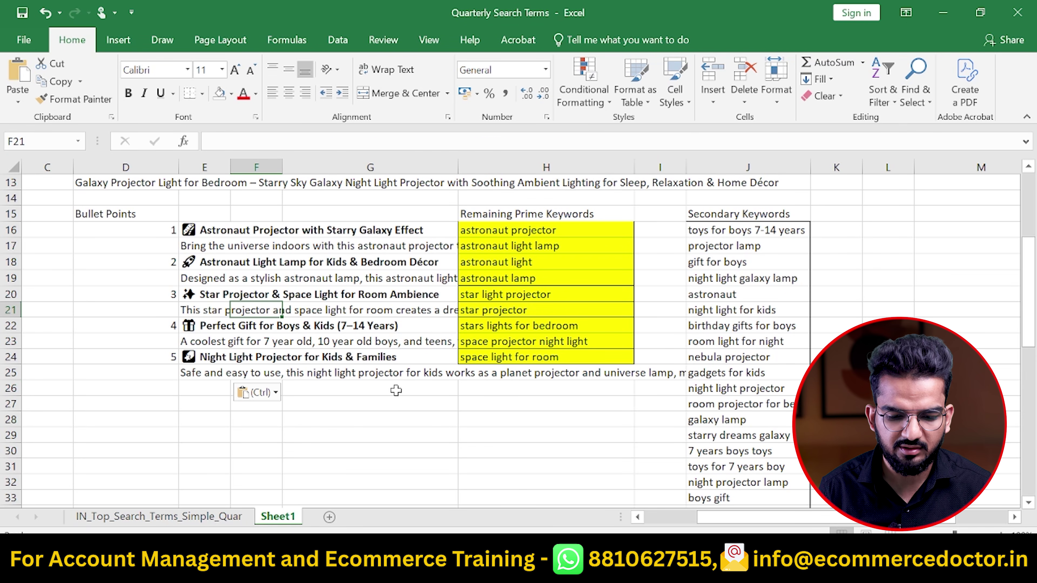
Widen column G and review the title in D13 and the bullet block E16:F26
drag(458, 167, 586, 167)
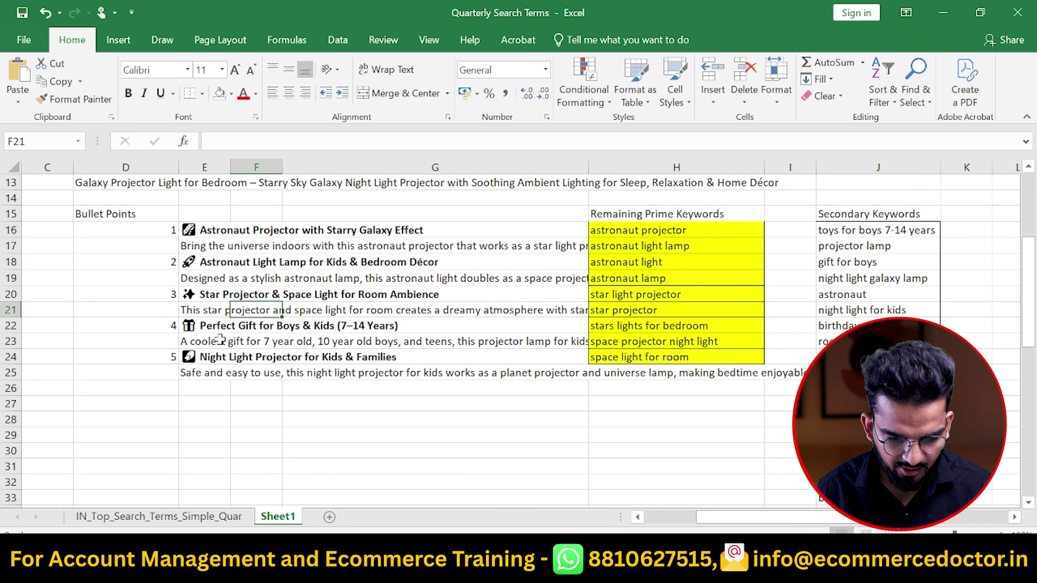
click(217, 230)
scroll(241, 295, up, 2)
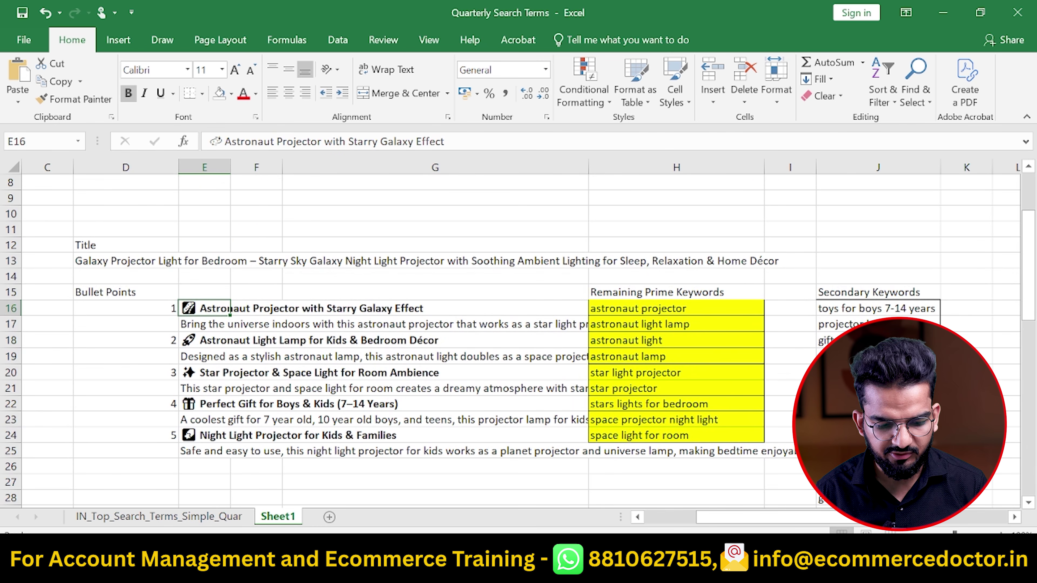
scroll(230, 310, down, 3)
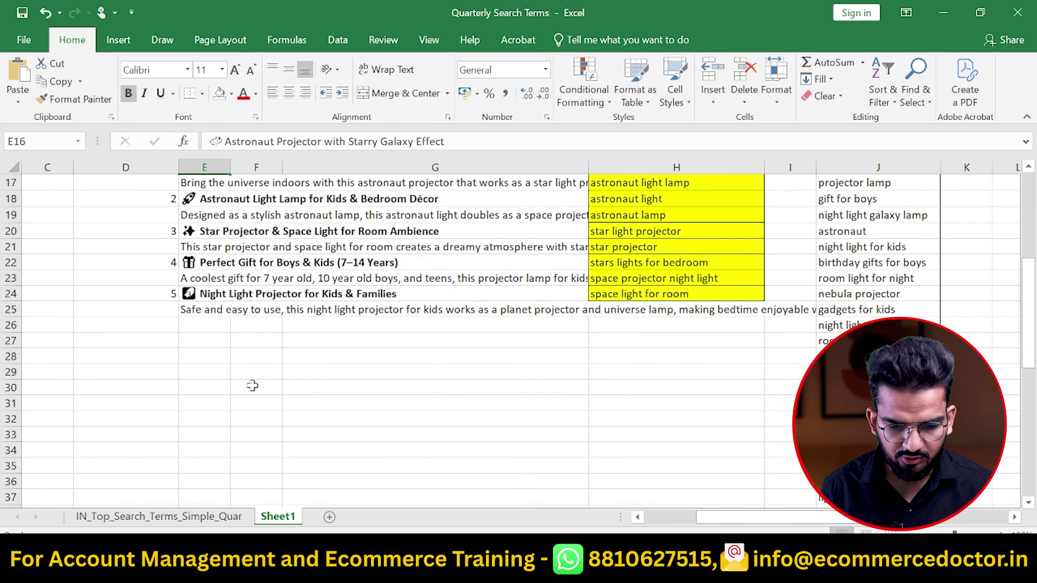
key(alt+Tab)
key(alt+Tab)
key(alt+Tab)
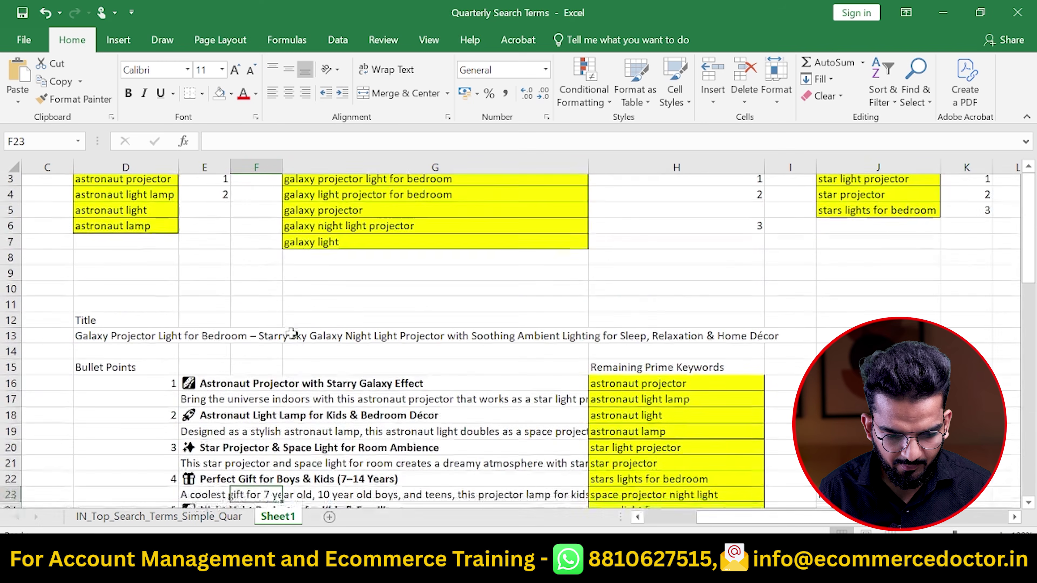
scroll(291, 332, down, 2)
click(119, 261)
drag(238, 306, 220, 463)
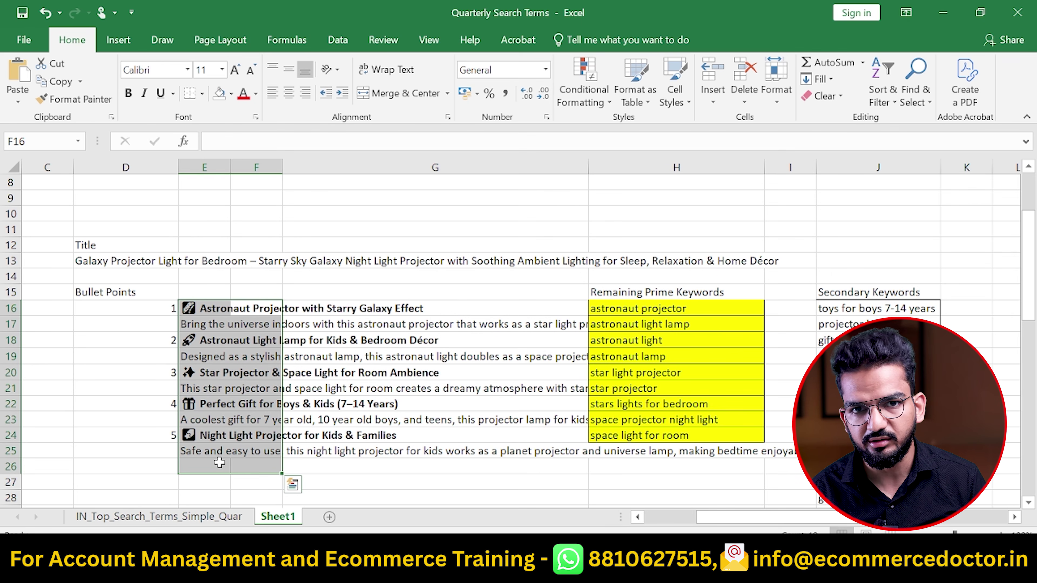
Label cell D27 'Search Terms'
click(144, 483)
text(Se)
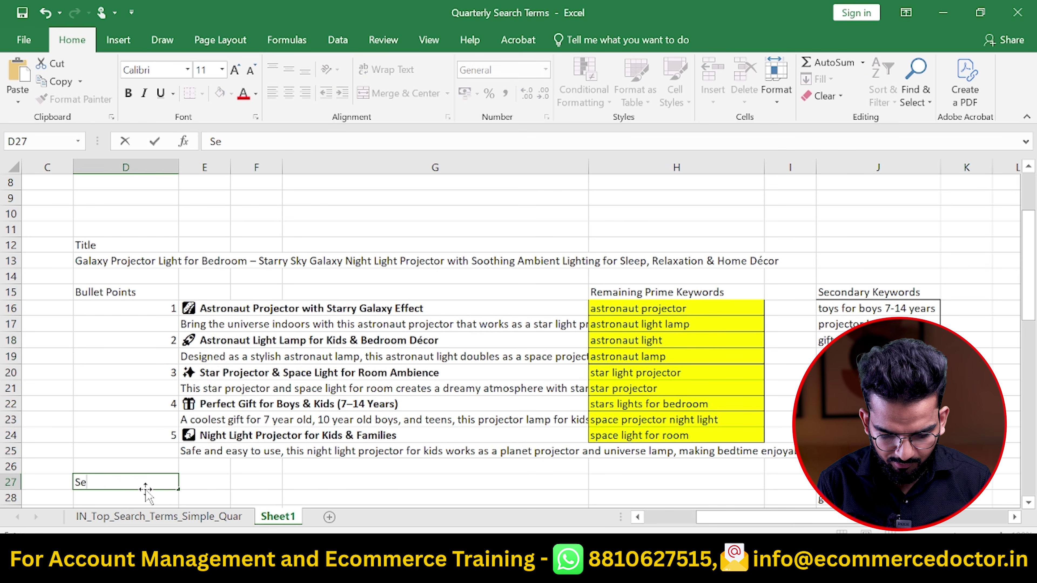
text(arch Terms)
key(Return)
key(alt+Tab)
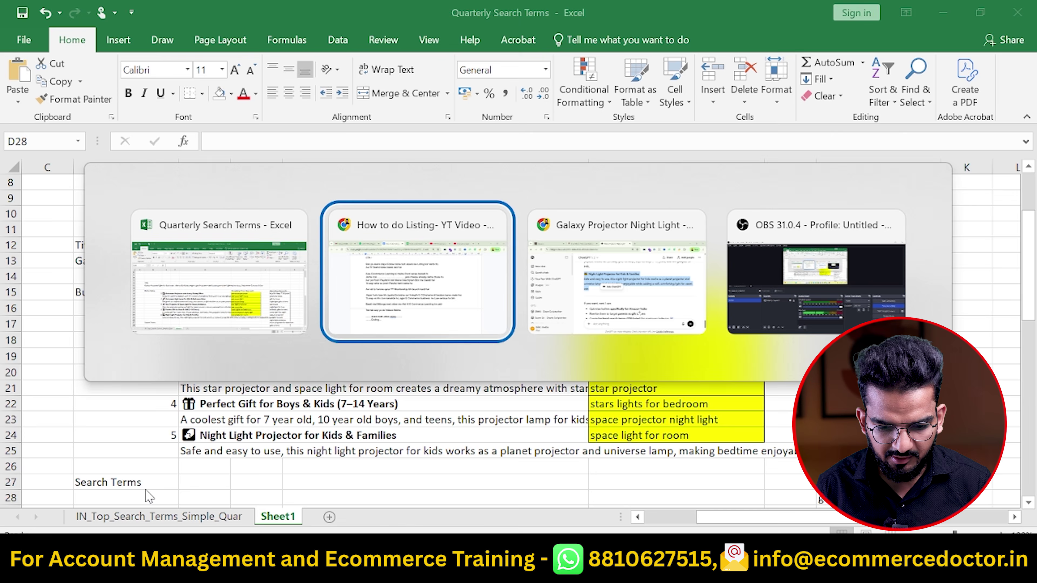
key(alt+Tab)
key(ctrl+1)
Reload the listing page, open Catalogue > Add Products, and search for 'astronaut projector'
scroll(178, 292, up, 6)
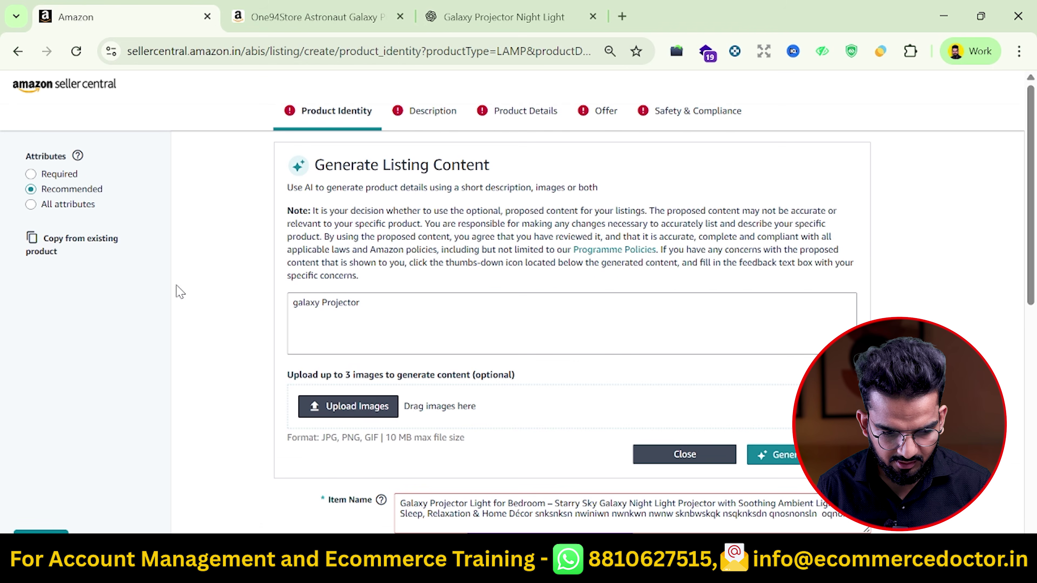
click(76, 51)
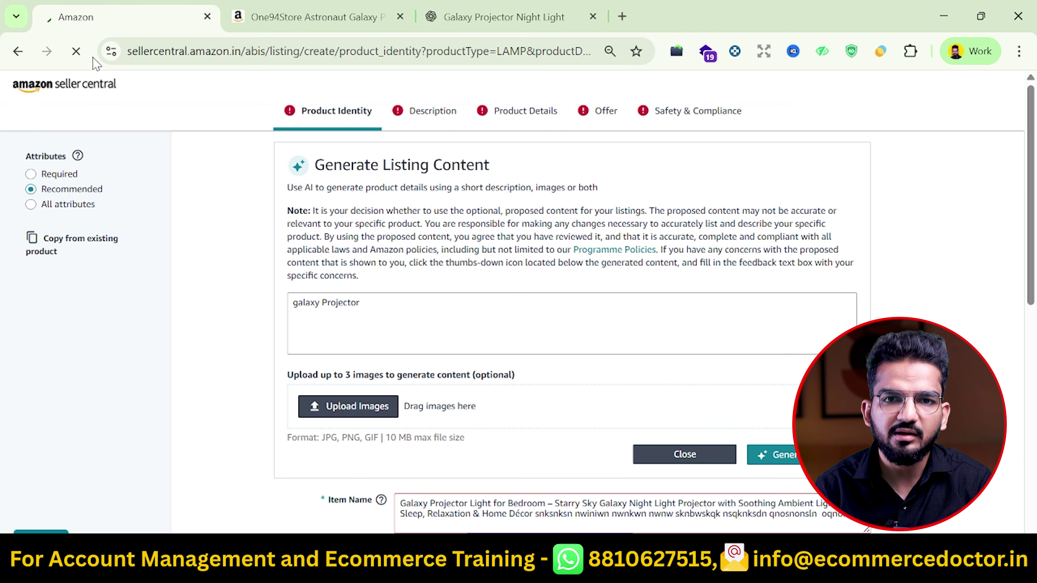
click(588, 153)
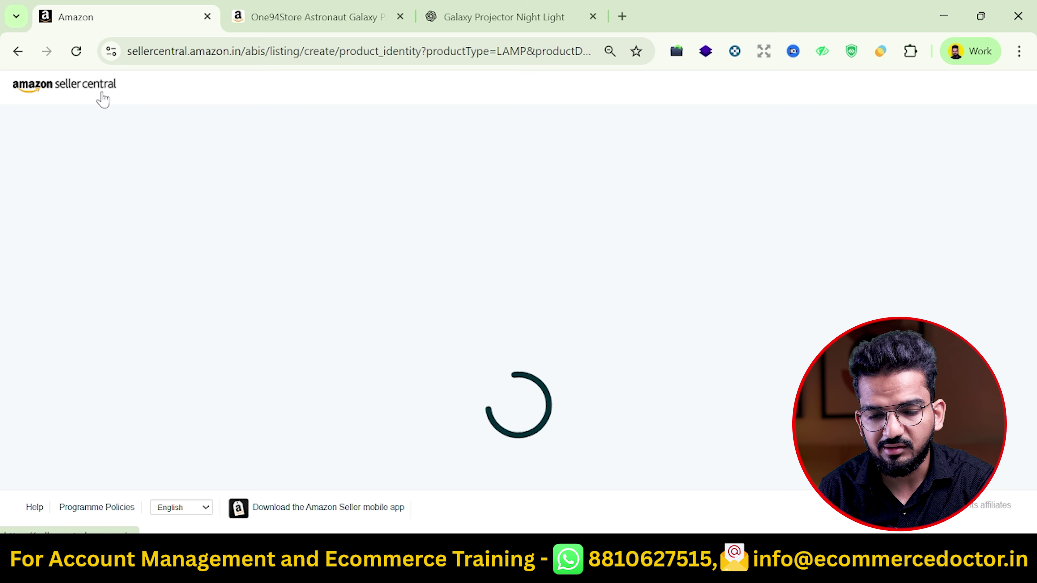
mouse_move(39, 116)
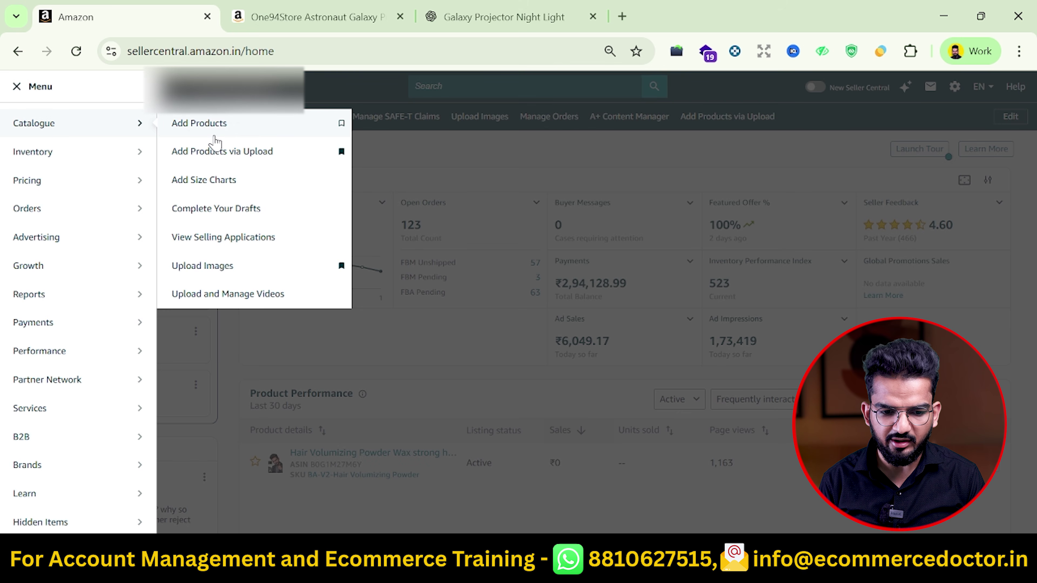
click(227, 130)
click(377, 355)
text(astronaut project)
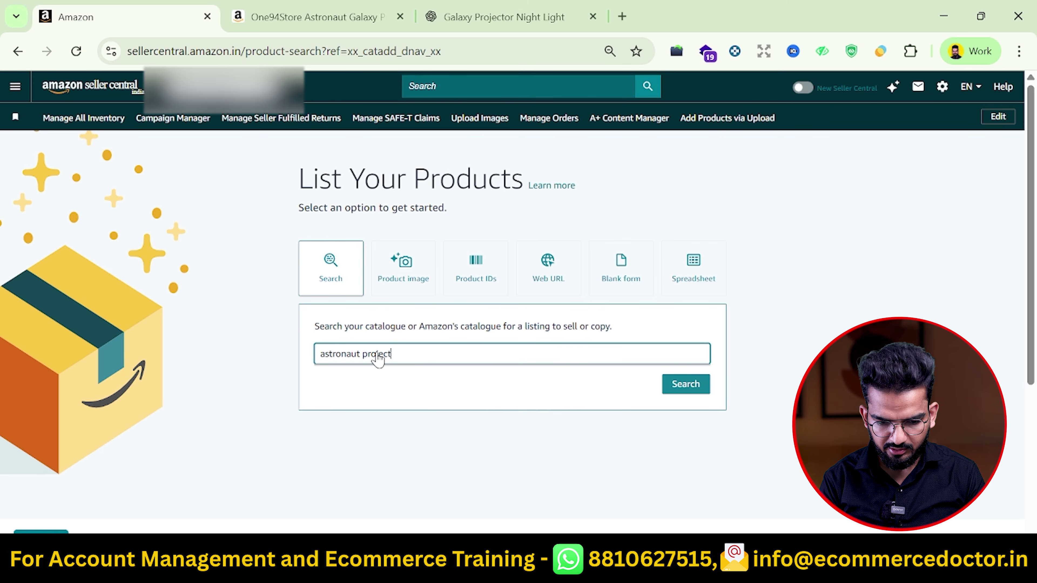
text(or)
key(Return)
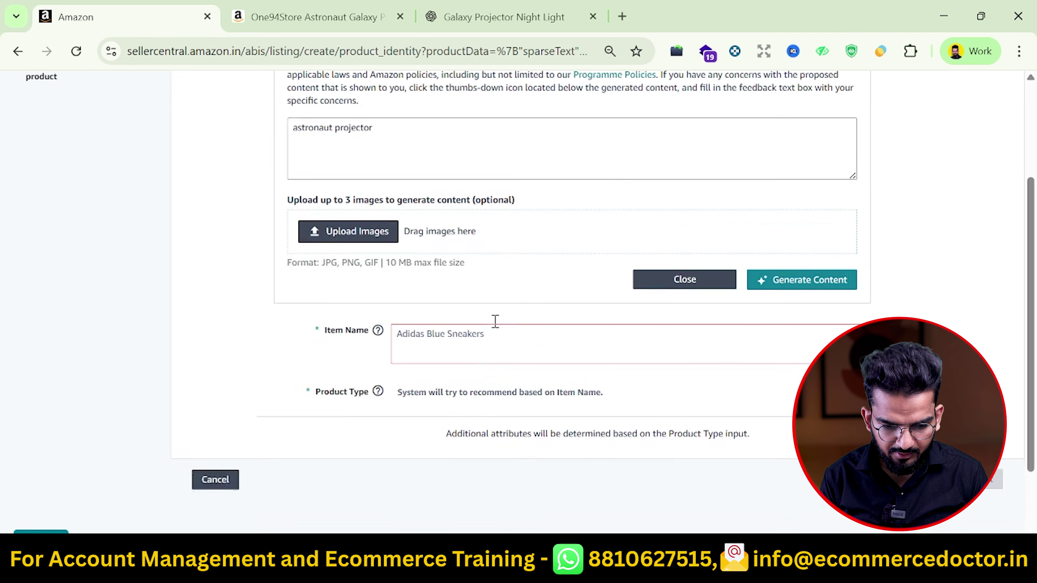
Fill the Item Name with the listing title copied from spreadsheet cell D13
scroll(496, 321, down, 2)
click(438, 252)
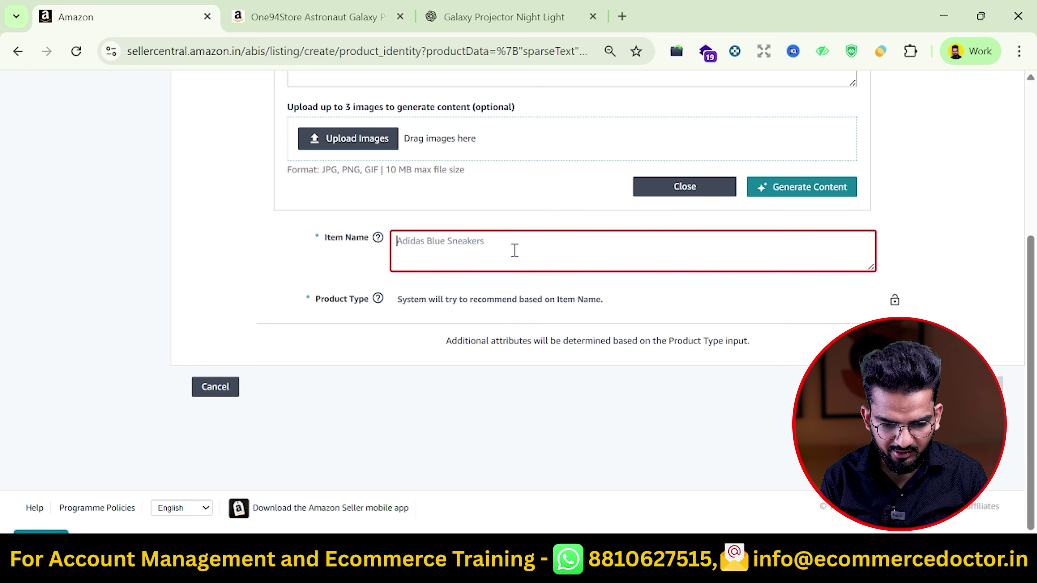
key(alt+Tab)
scroll(387, 278, up, 2)
click(327, 276)
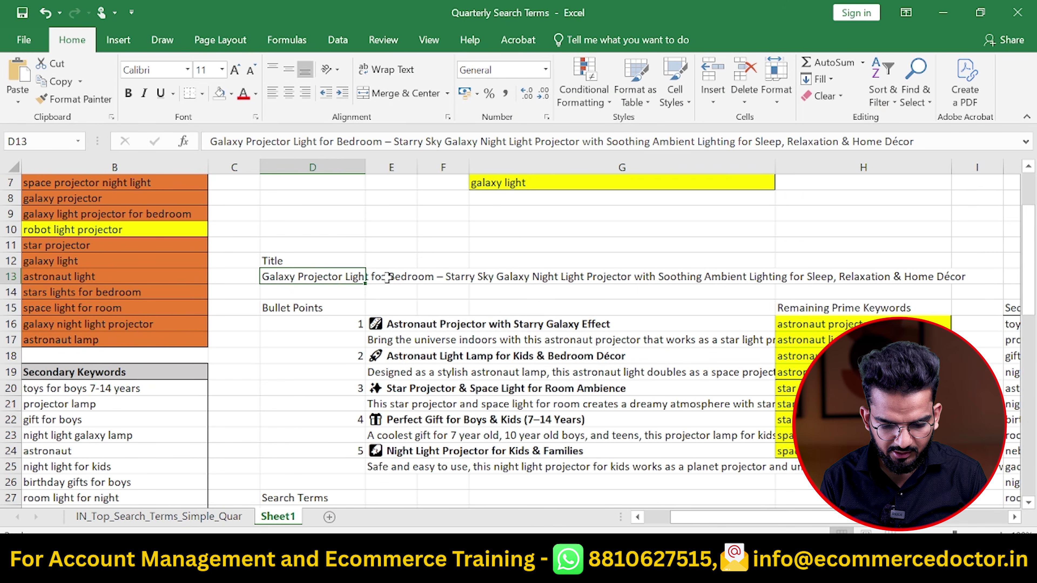
key(ctrl+c)
key(alt+Tab)
key(ctrl+v)
key(BackSpace)
key(ctrl+a)
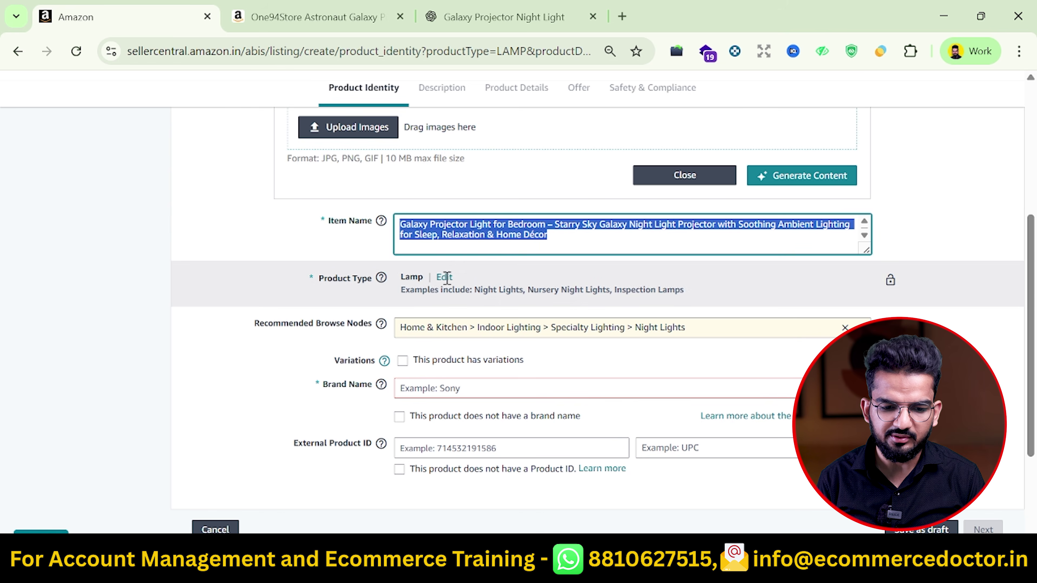
click(278, 17)
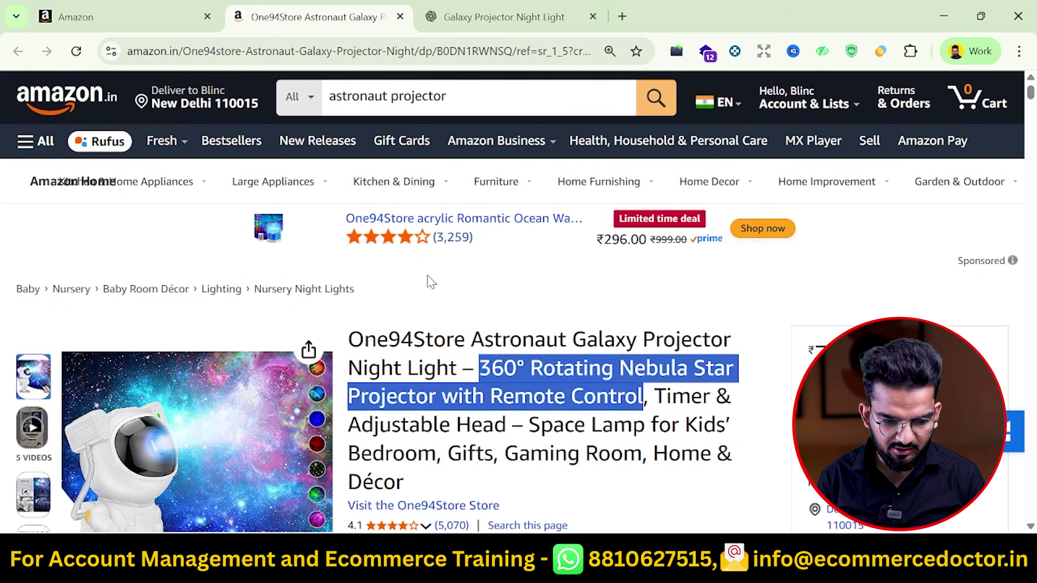
click(430, 281)
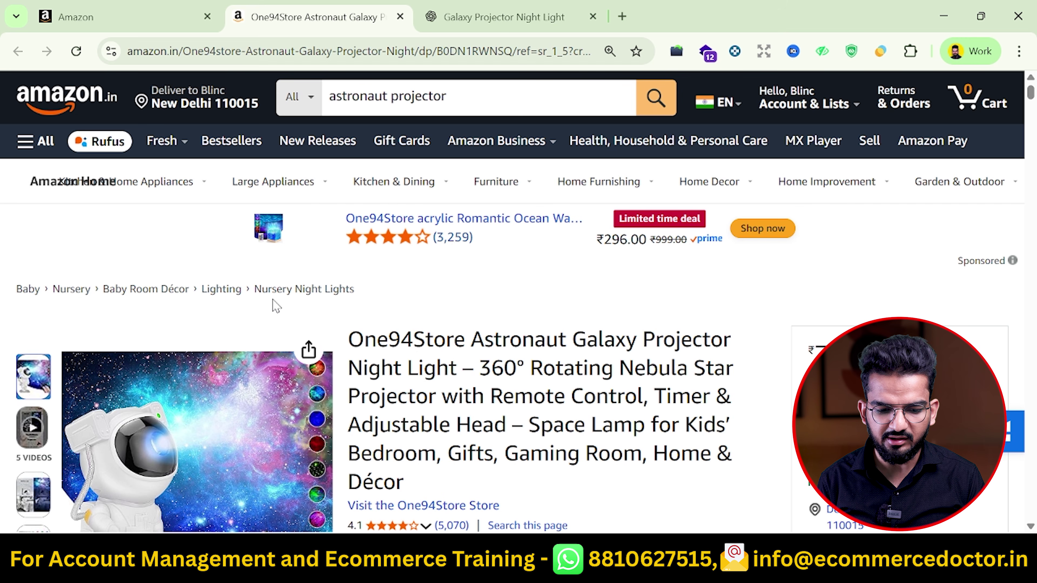
key(ctrl+shift+Tab)
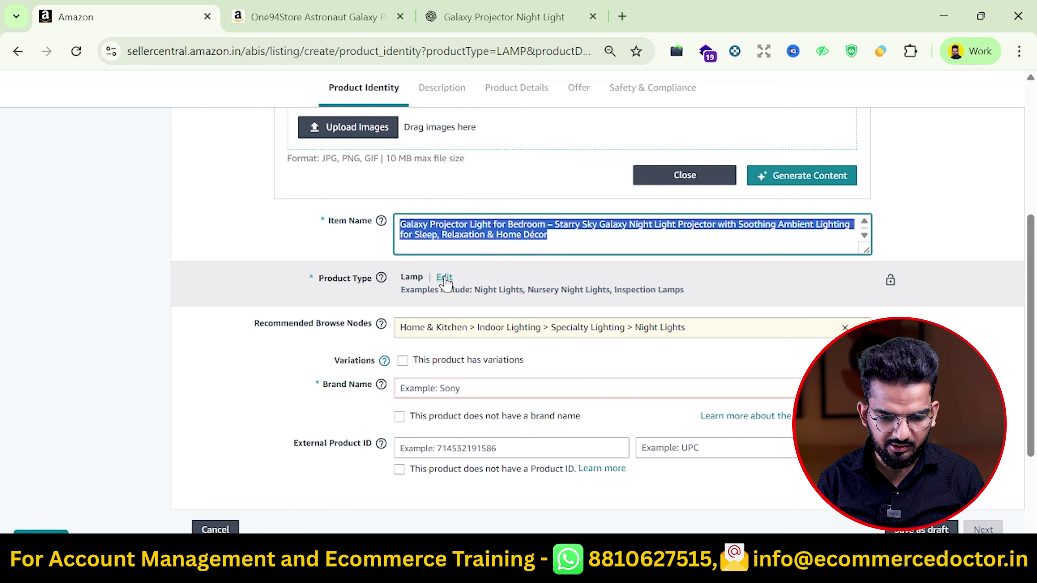
Set the product type to Baby > Nursery > Baby Room Décor > Lighting > Nursery Night Lights, matching the competitor's breadcrumb
click(444, 278)
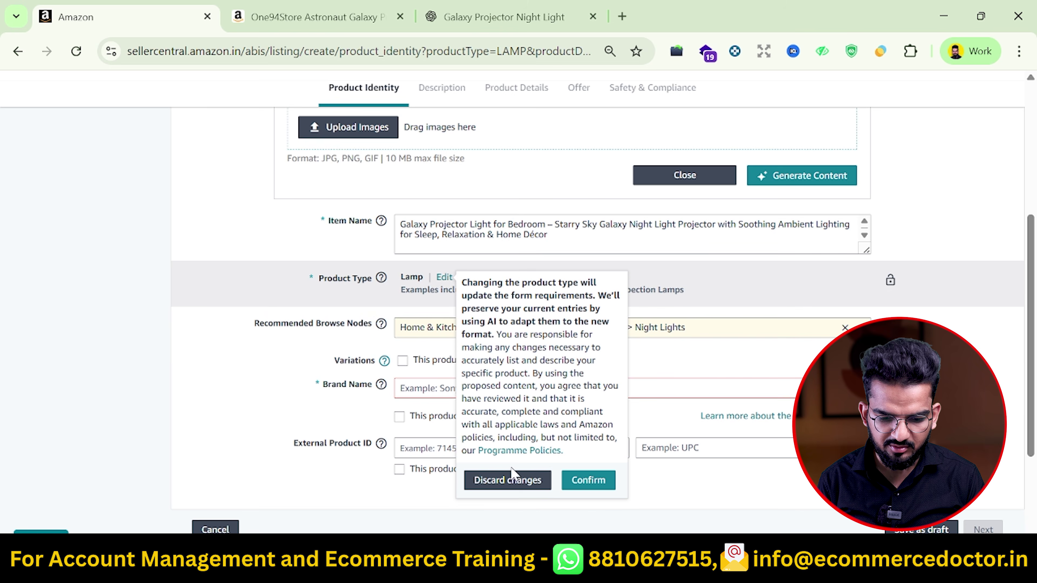
click(562, 485)
key(ctrl+Tab)
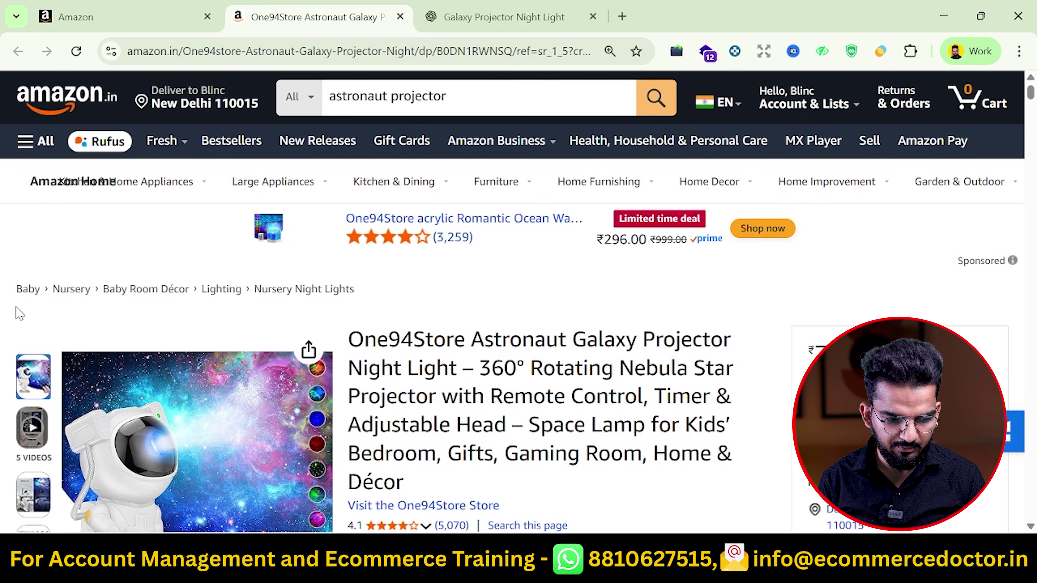
key(ctrl+shift+Tab)
click(358, 420)
key(ctrl+Tab)
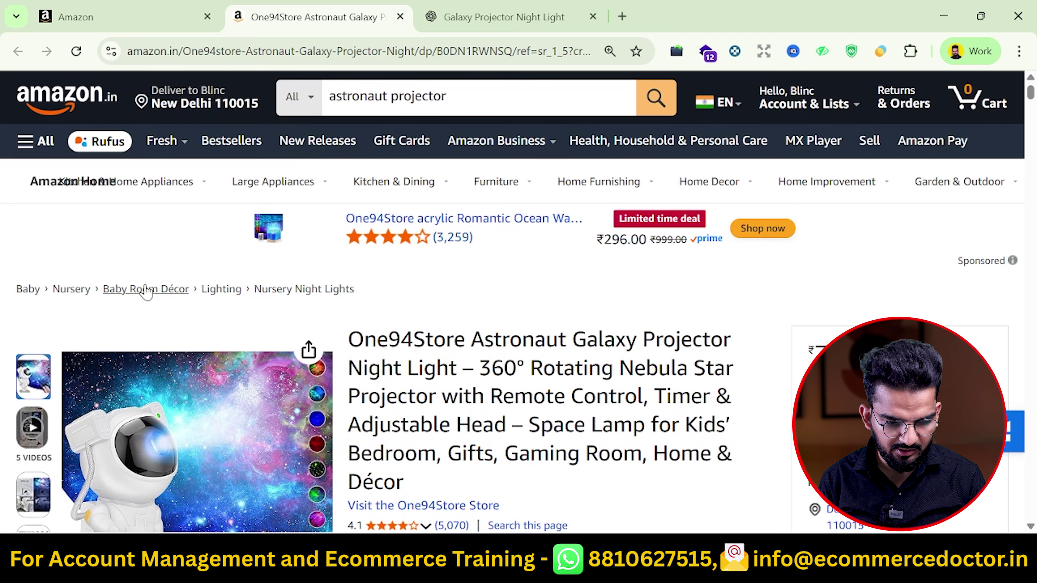
click(122, 16)
click(294, 10)
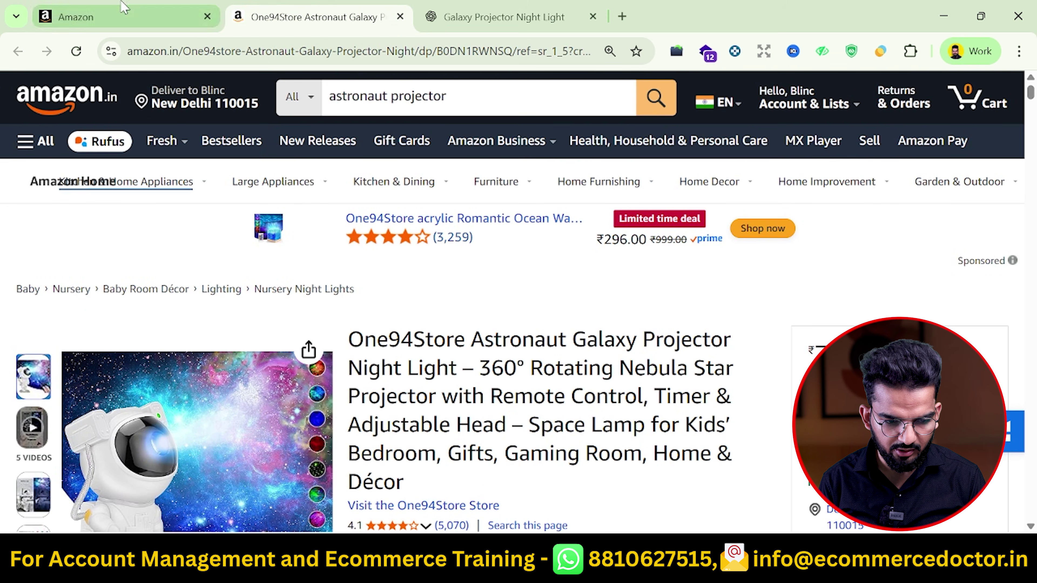
click(122, 16)
click(398, 280)
key(ctrl+Tab)
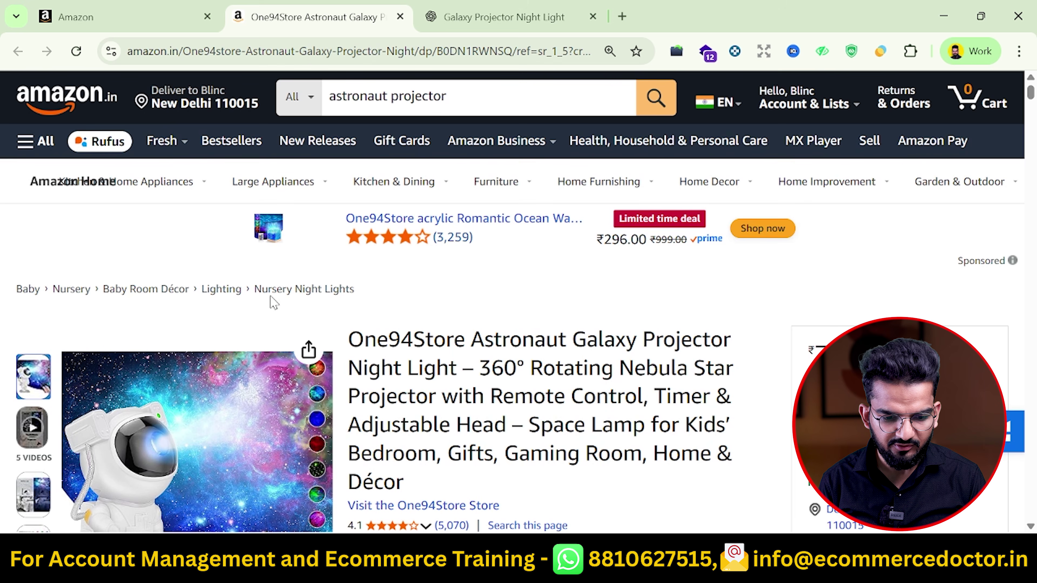
click(114, 12)
scroll(480, 367, down, 6)
scroll(483, 367, down, 3)
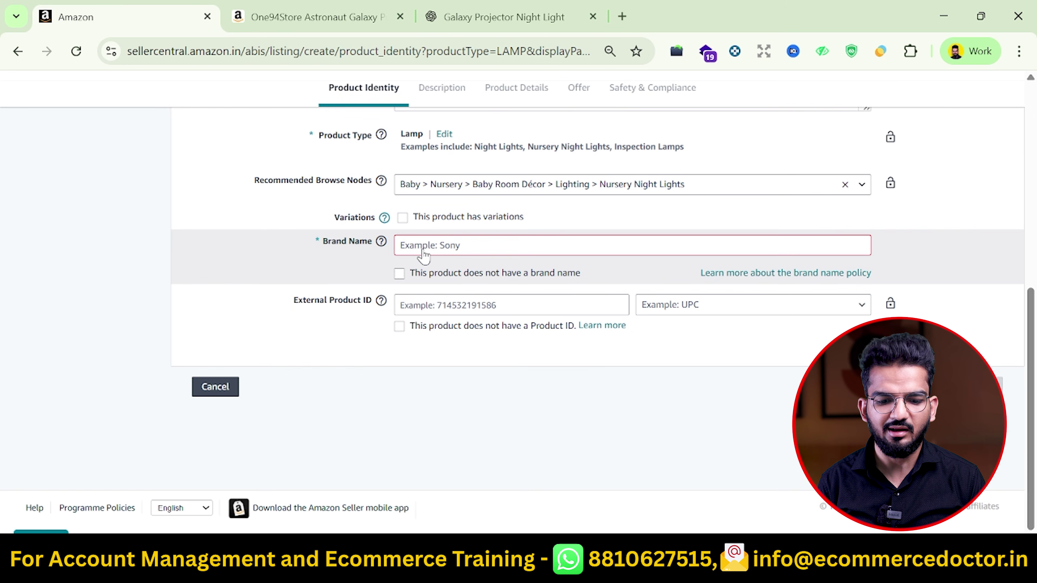
Tick 'This product does not have a brand name' and 'This product does not have a Product ID'
click(423, 250)
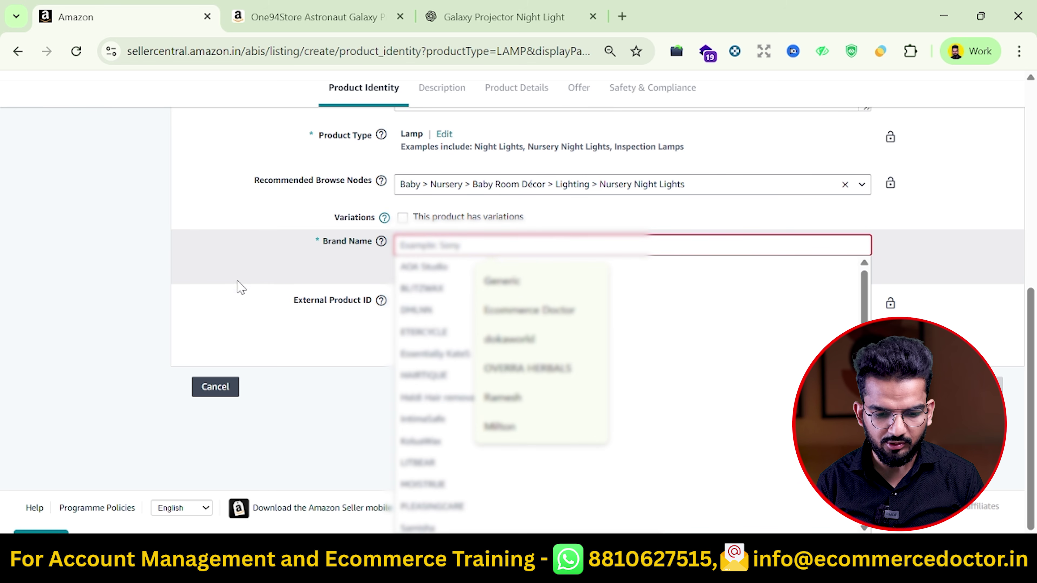
click(330, 282)
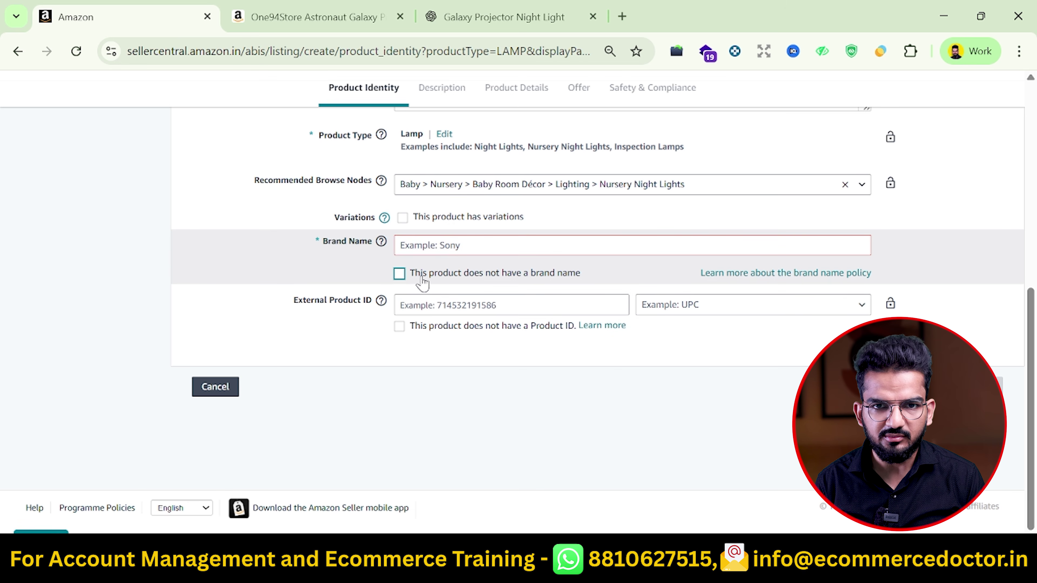
click(424, 278)
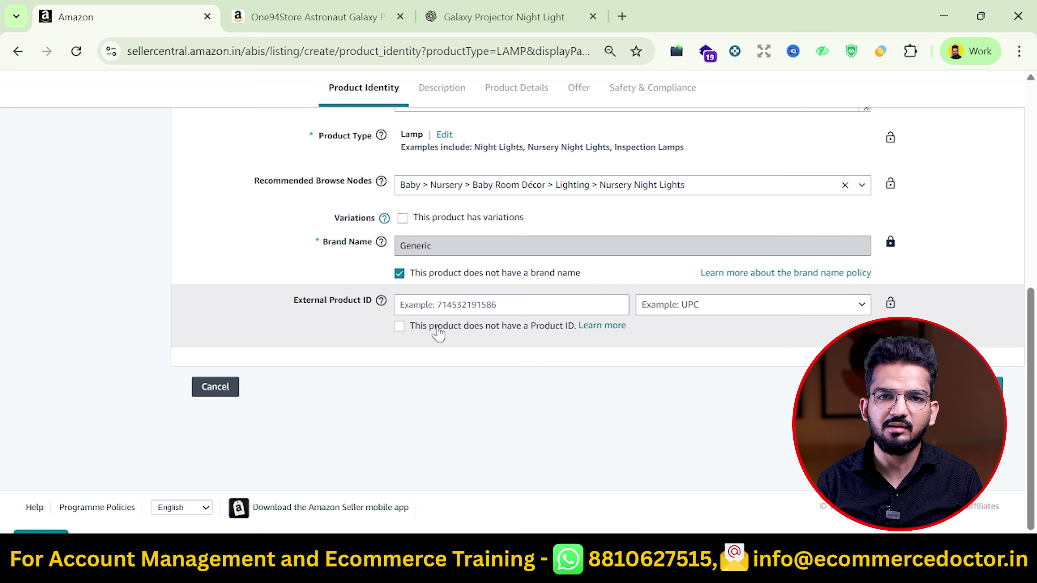
click(440, 331)
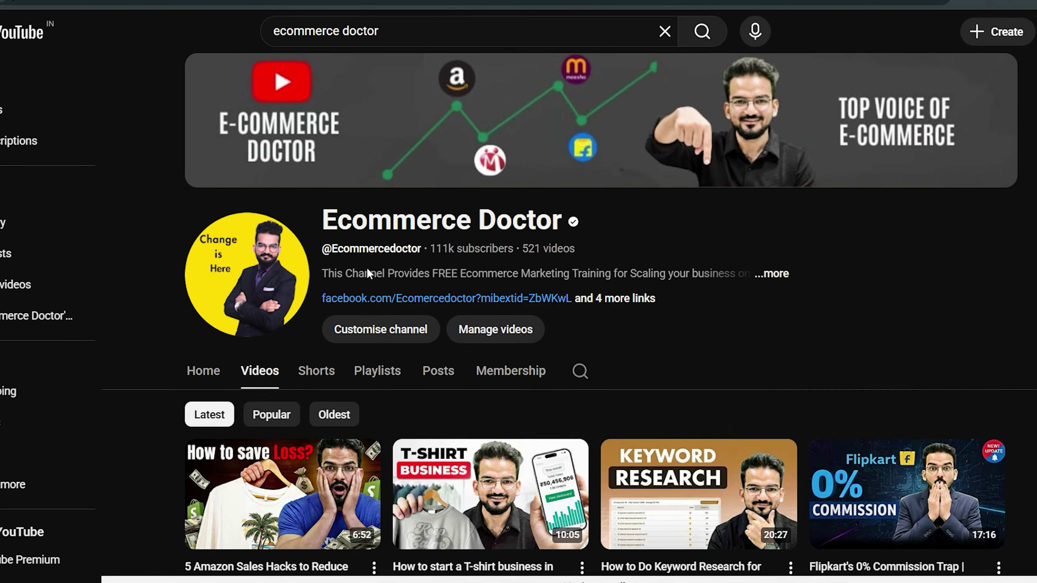
scroll(340, 275, down, 6)
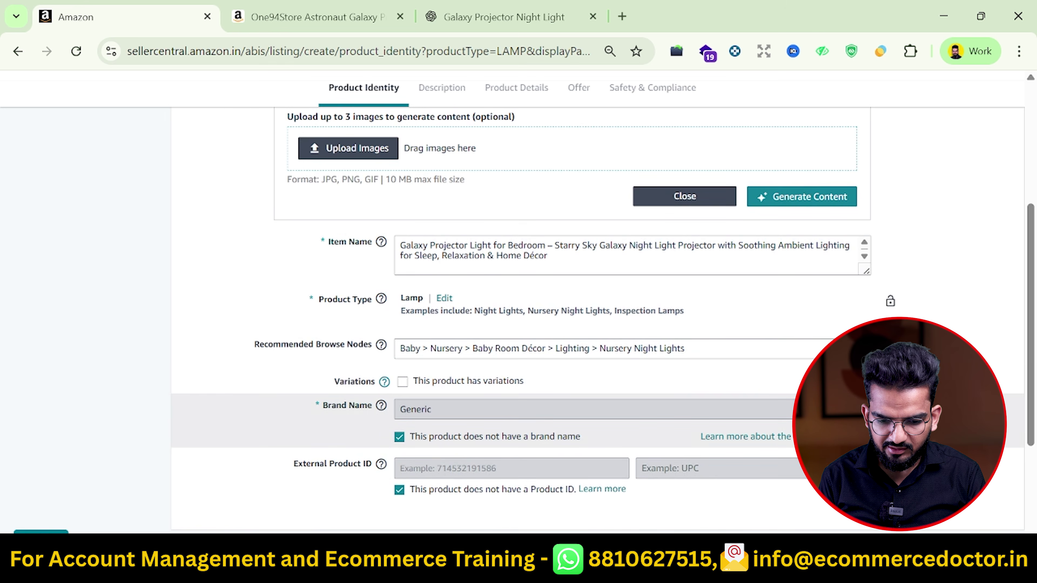
scroll(1008, 429, down, 3)
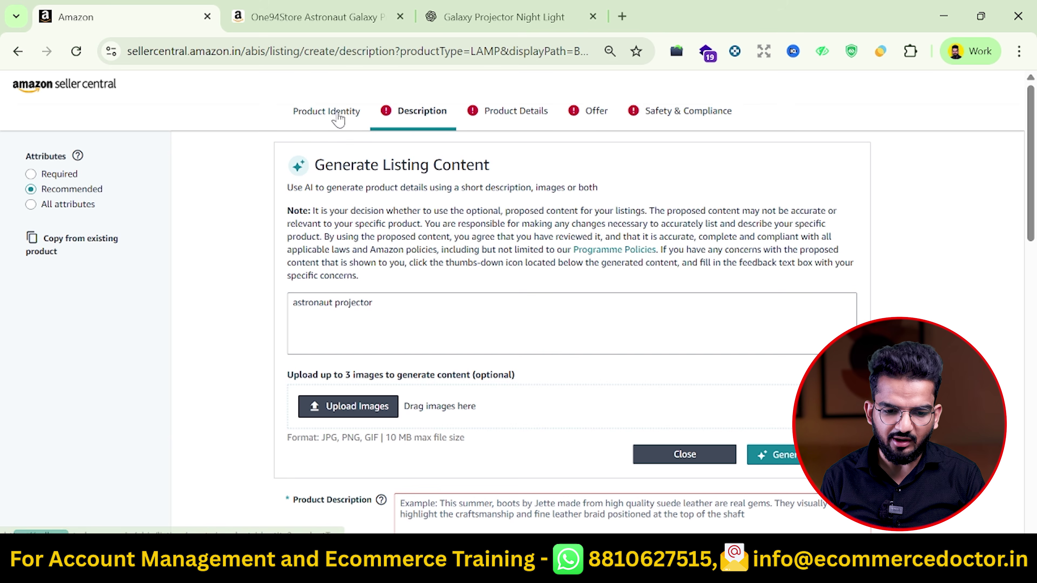
Tick 'This product has variations' to reveal Color, Light Color and Size attribute choices
scroll(476, 316, down, 3)
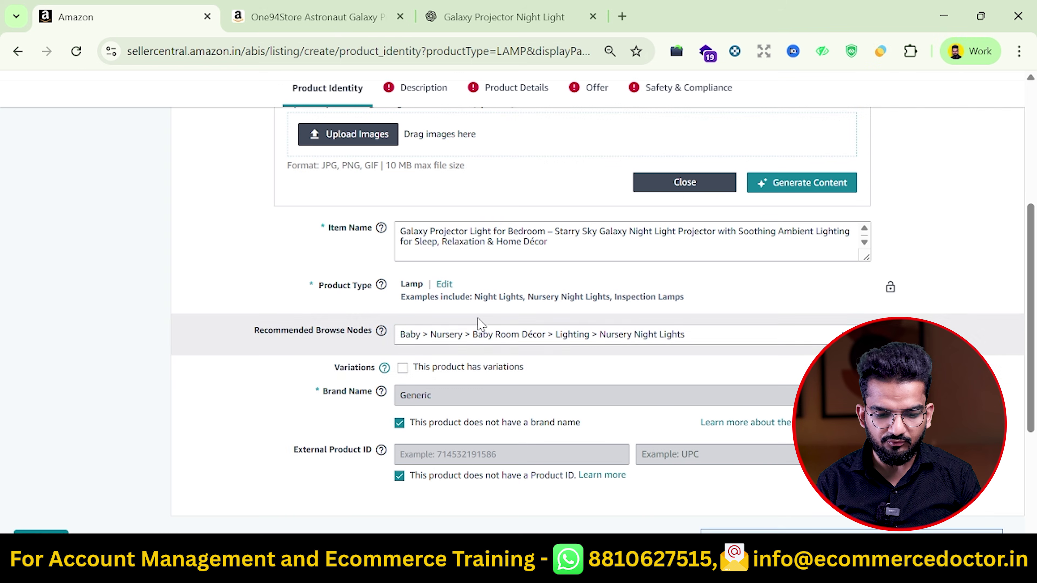
click(527, 356)
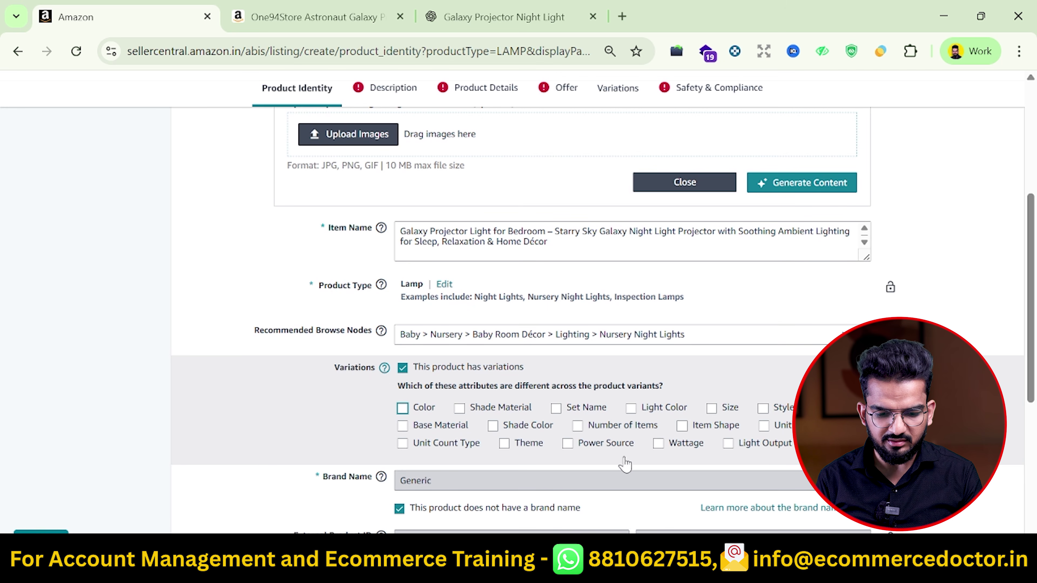
scroll(744, 399, down, 3)
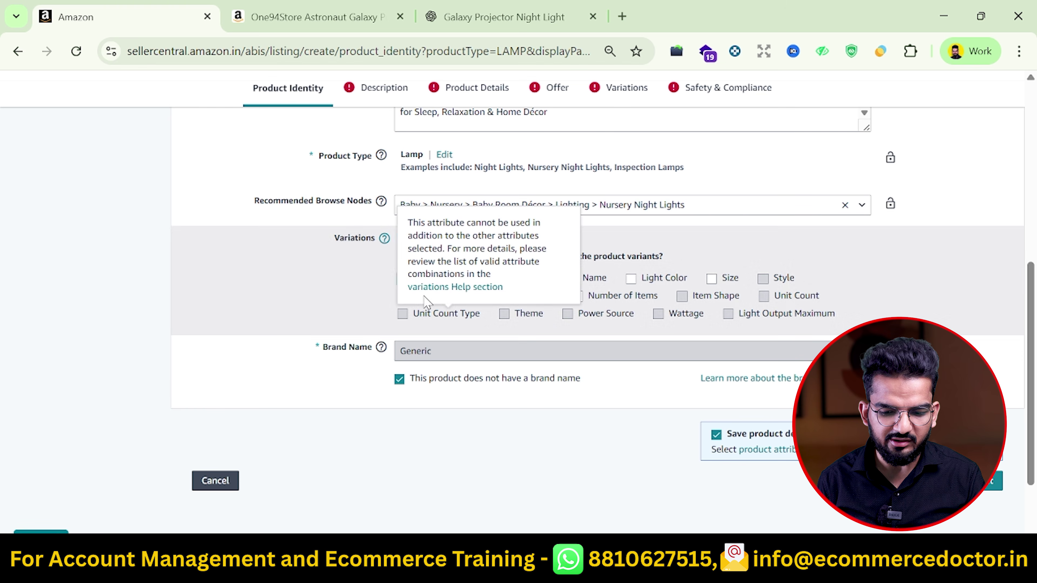
Paste the prepared astronaut lamp text into the Product Description field
click(373, 98)
scroll(521, 325, down, 7)
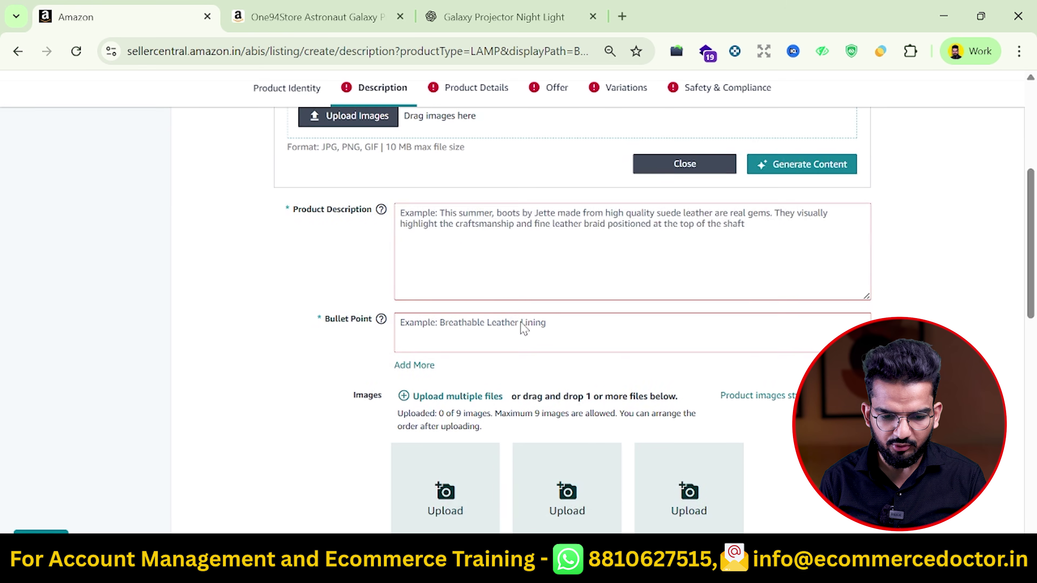
click(530, 262)
key(ctrl+v)
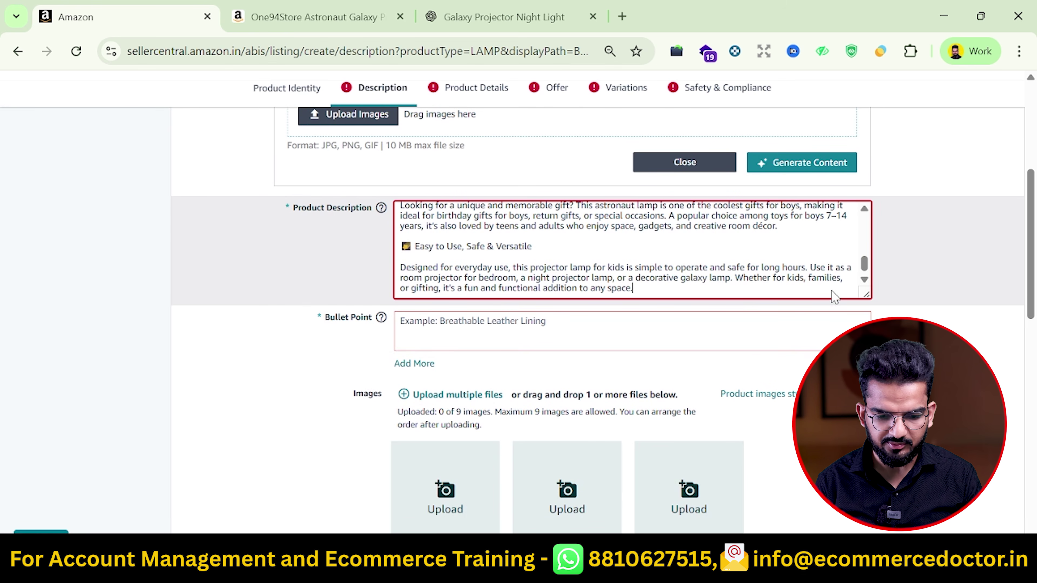
scroll(653, 290, down, 9)
scroll(623, 296, up, 15)
scroll(669, 260, down, 3)
scroll(671, 262, down, 3)
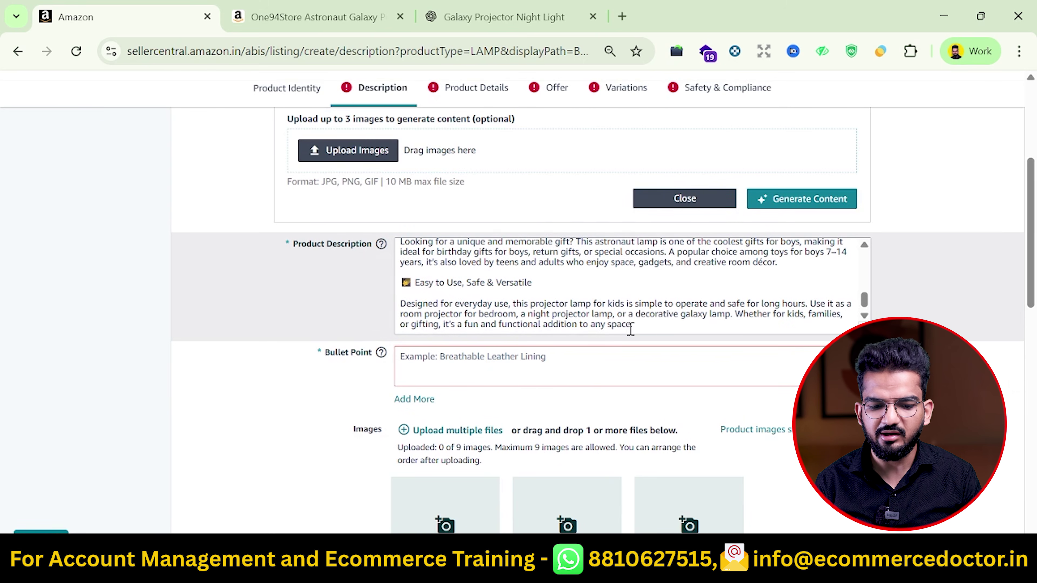
scroll(644, 328, down, 2)
scroll(677, 211, up, 5)
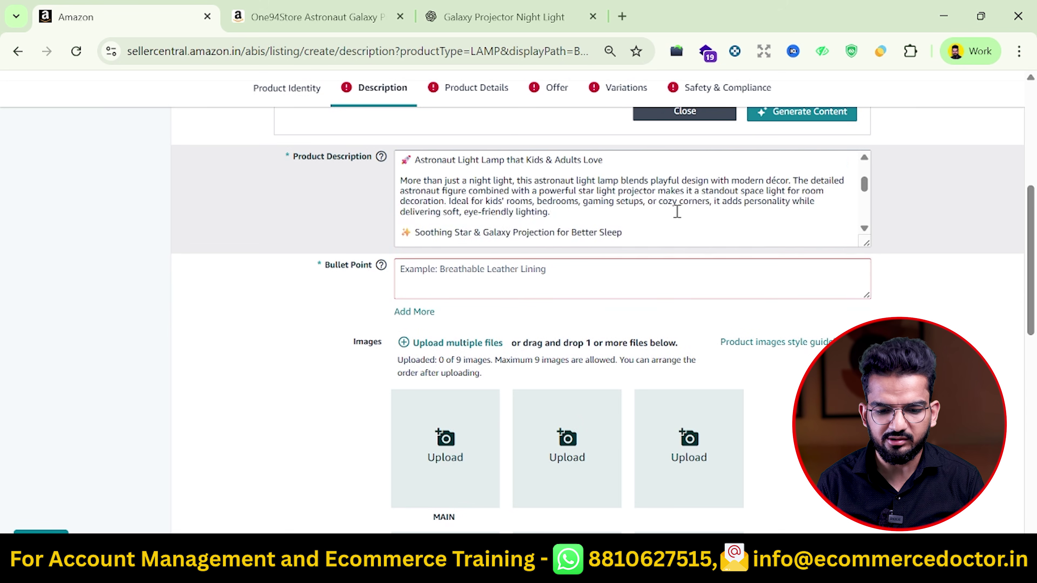
scroll(677, 212, down, 3)
Fill the first bullet point with the E16 heading, a colon, and the E17 body text
click(577, 291)
key(alt+Tab)
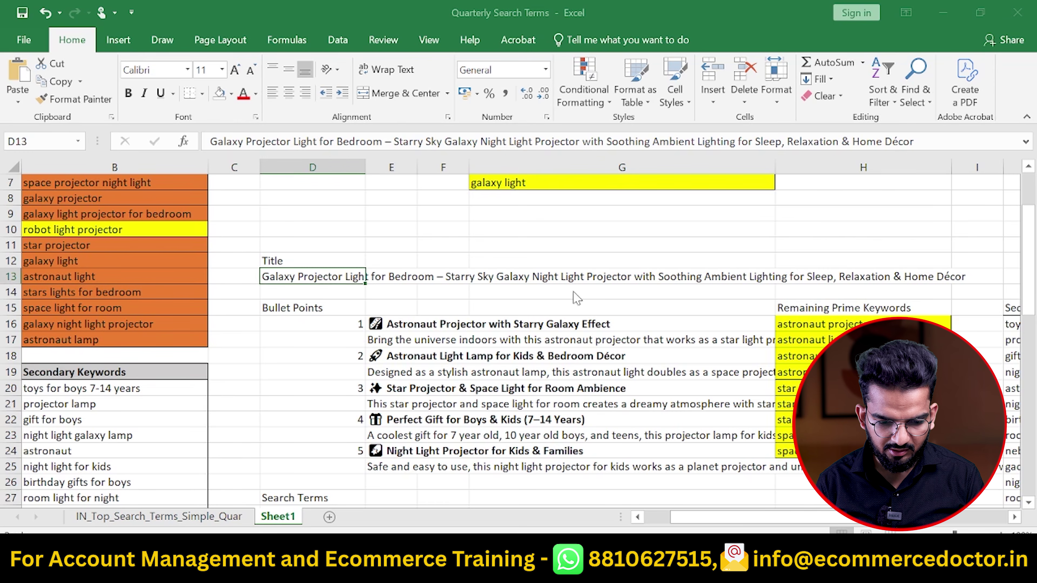
click(398, 327)
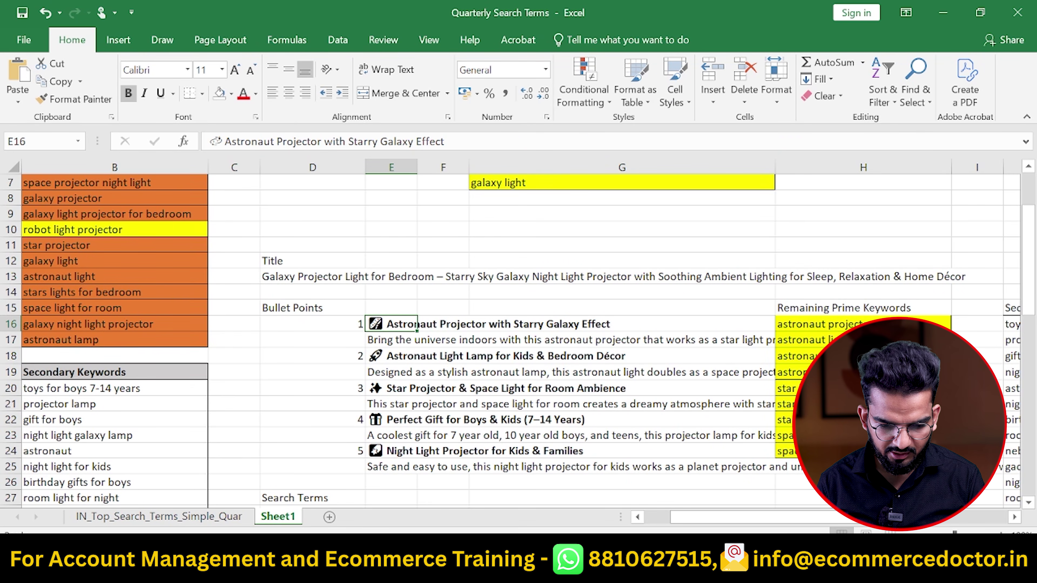
key(ctrl+c)
key(alt+Tab)
key(ctrl+v)
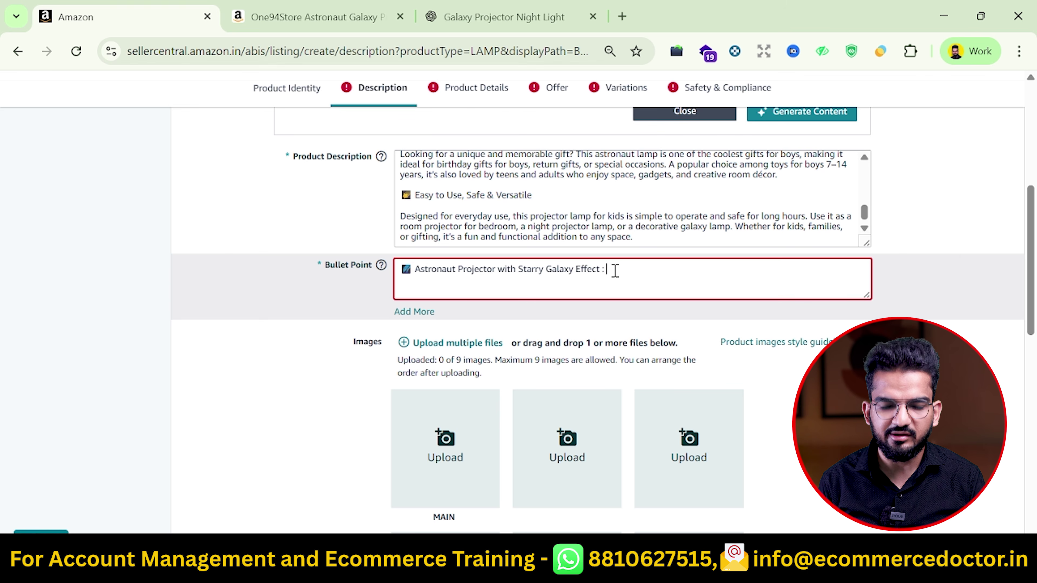
text(:)
key(alt+Tab)
click(388, 341)
key(ctrl+c)
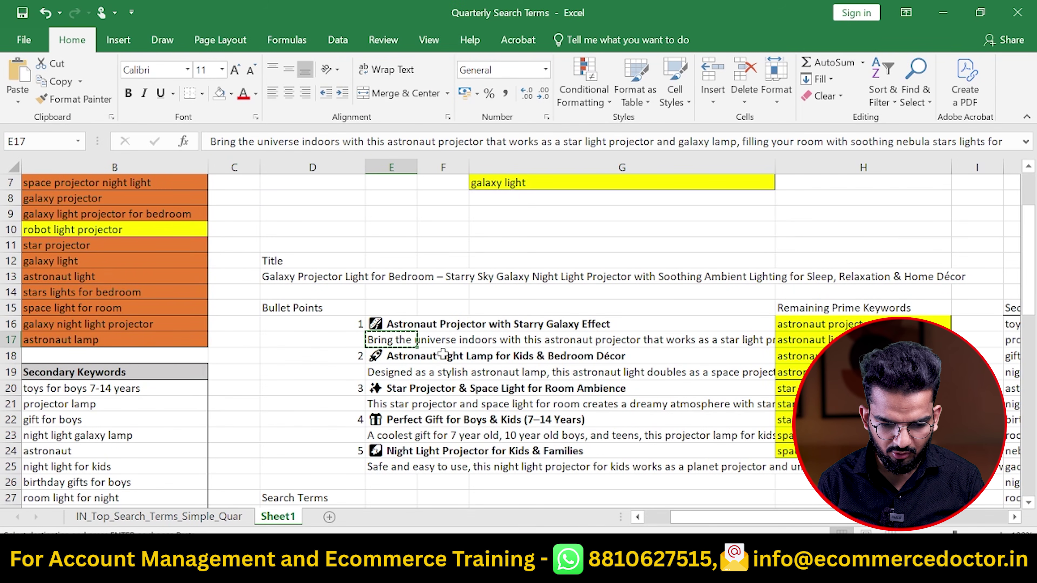
key(alt+Tab)
key(ctrl+v)
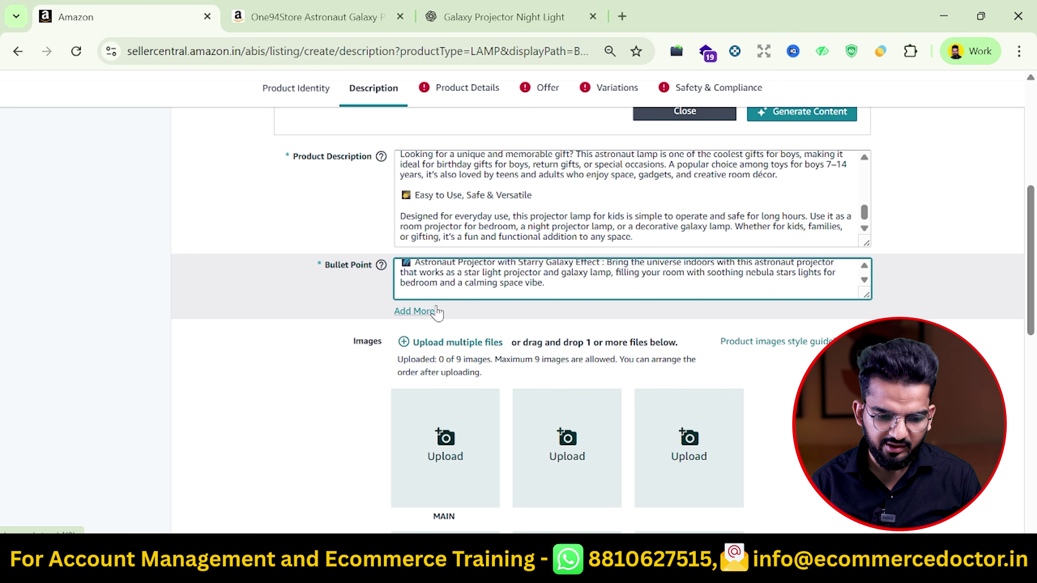
Add four more bullet point boxes so the listing has five
click(416, 311)
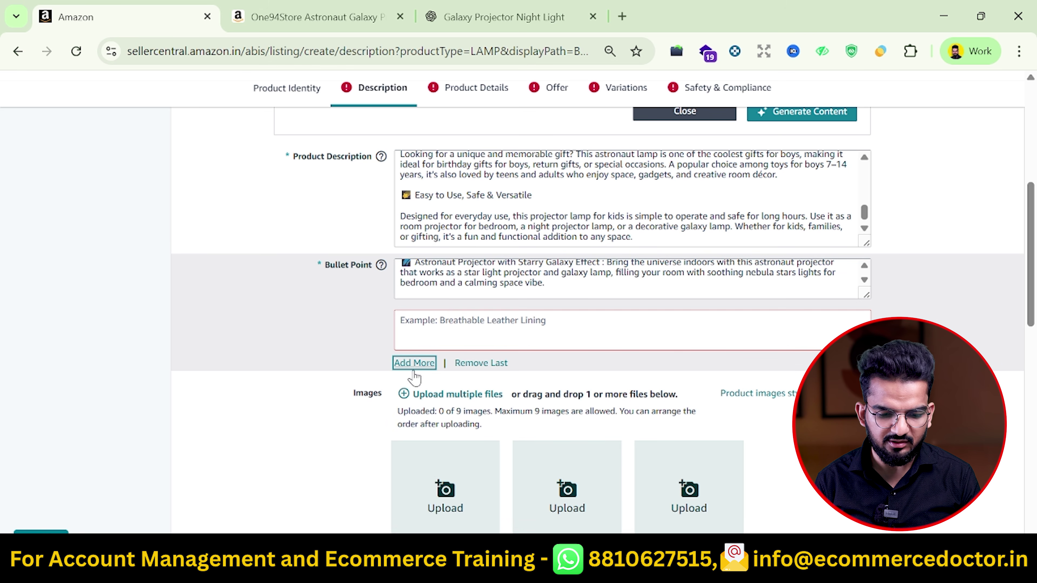
click(417, 363)
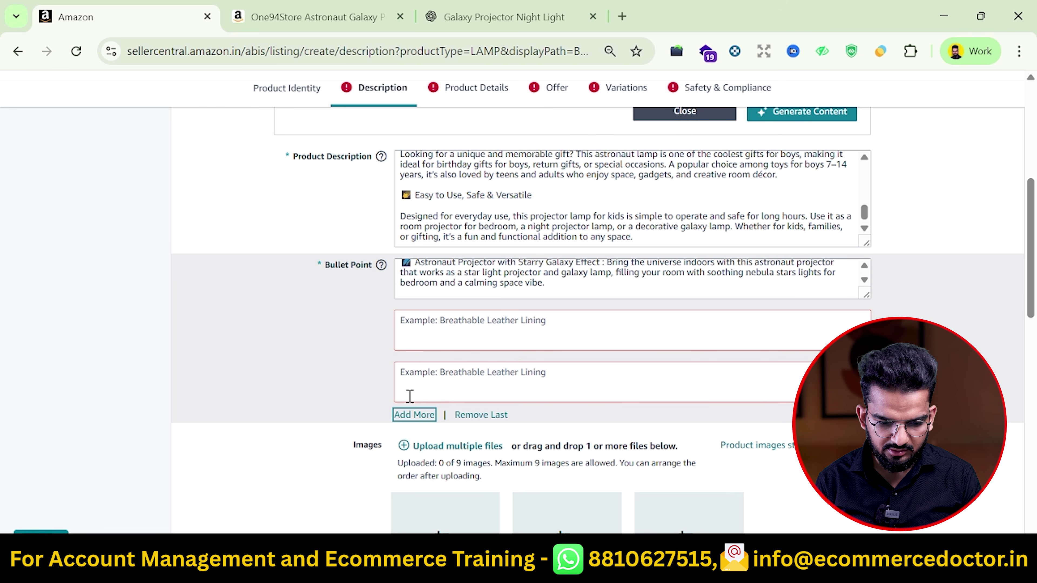
click(414, 414)
click(414, 466)
scroll(497, 422, down, 1)
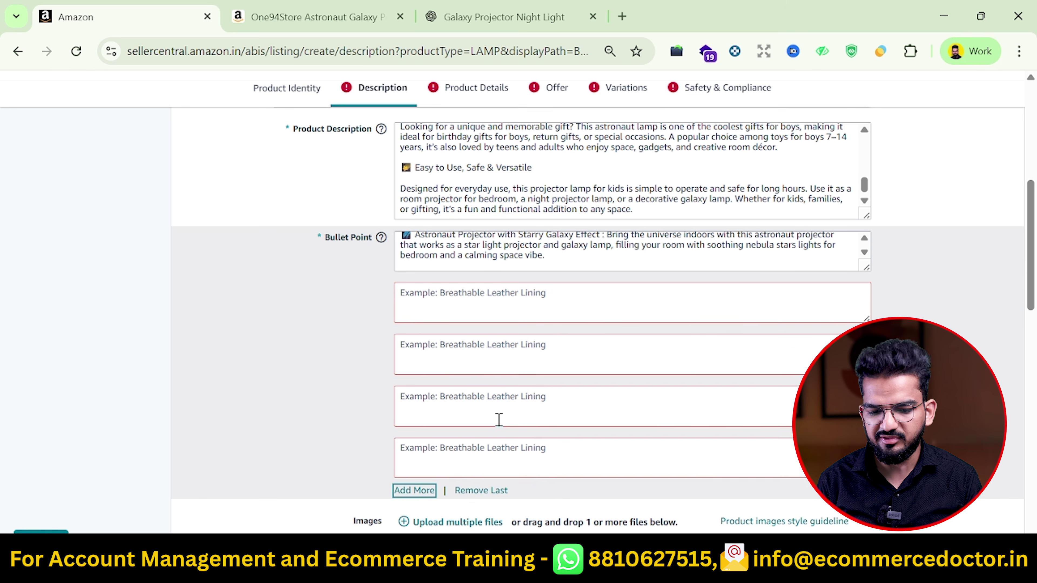
scroll(499, 420, up, 1)
Fill the second bullet point with the E18 heading and copy its E19 body text
key(alt+Tab)
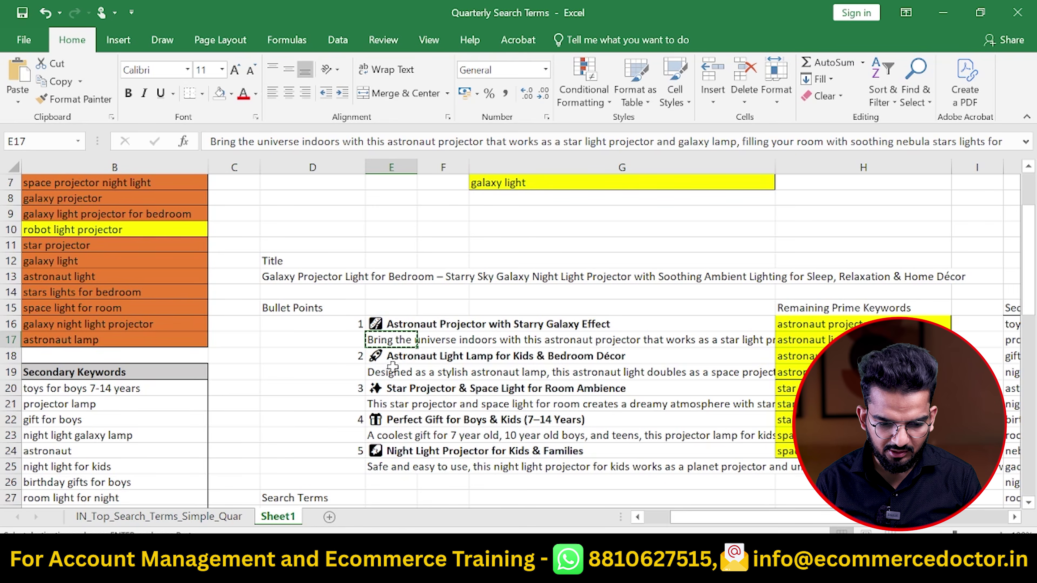
click(401, 358)
key(ctrl+c)
key(alt+Tab)
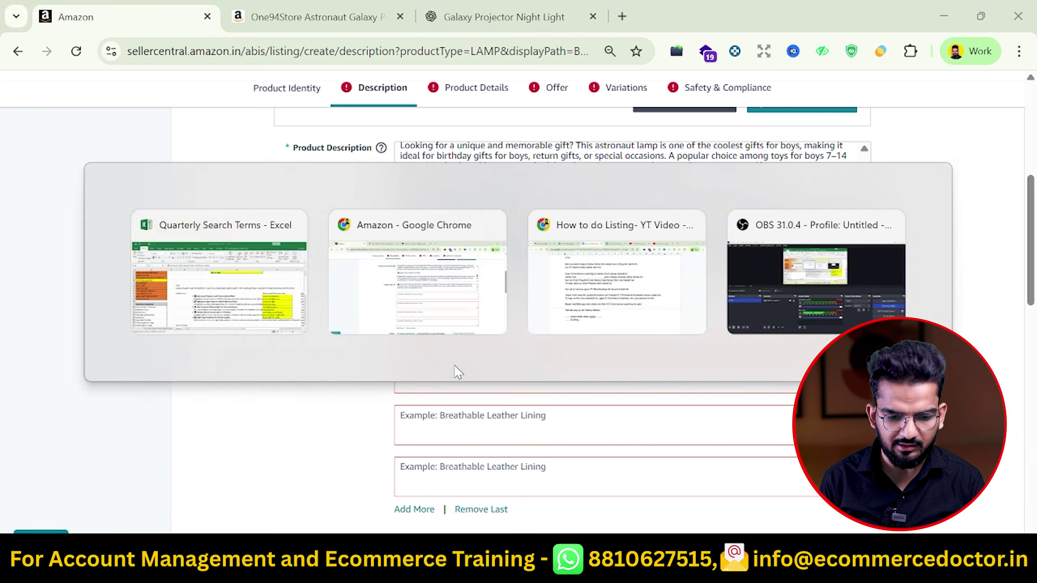
key(ctrl+v)
key(alt+Tab)
click(396, 372)
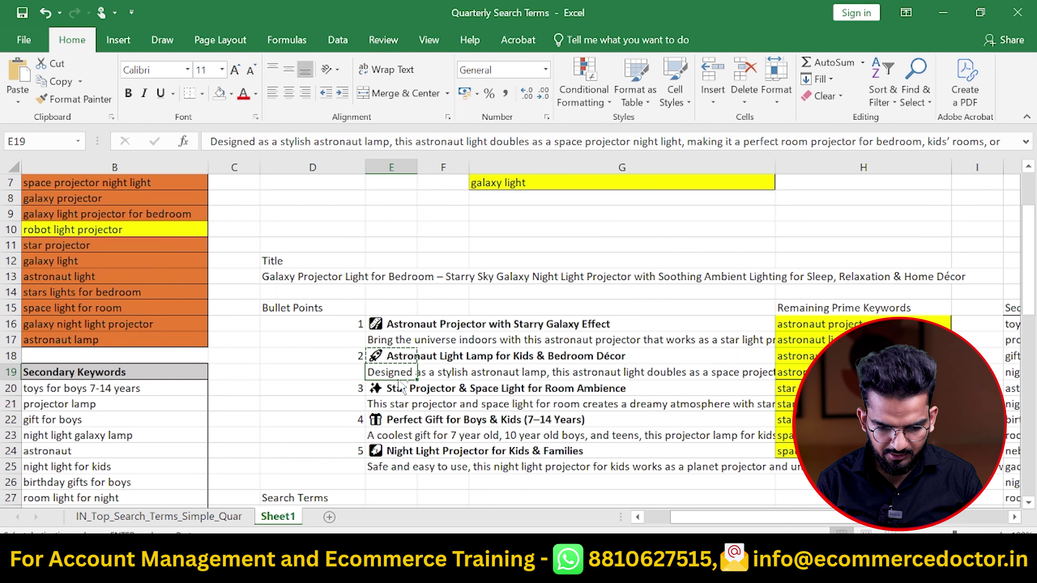
key(ctrl+c)
key(alt+Tab)
Copy the third bullet (E20:E21) and the Perfect Gift for Boys & Kids bullet into the listing
key(alt+Tab)
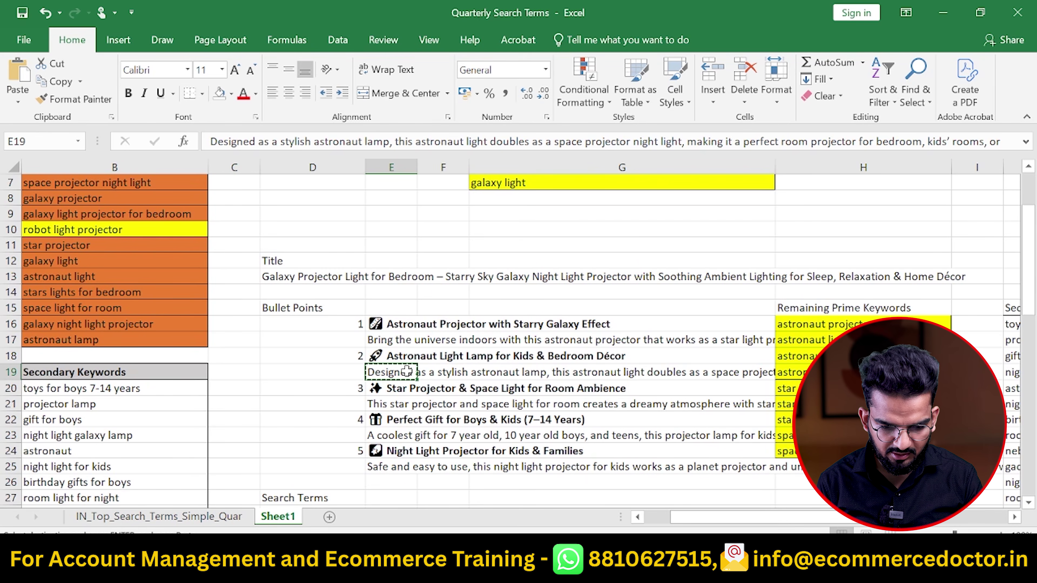
drag(392, 388, 392, 434)
key(ctrl+c)
key(alt+Tab)
key(ctrl+v)
key(alt+Tab)
key(ctrl+c)
key(alt+Tab)
key(ctrl+v)
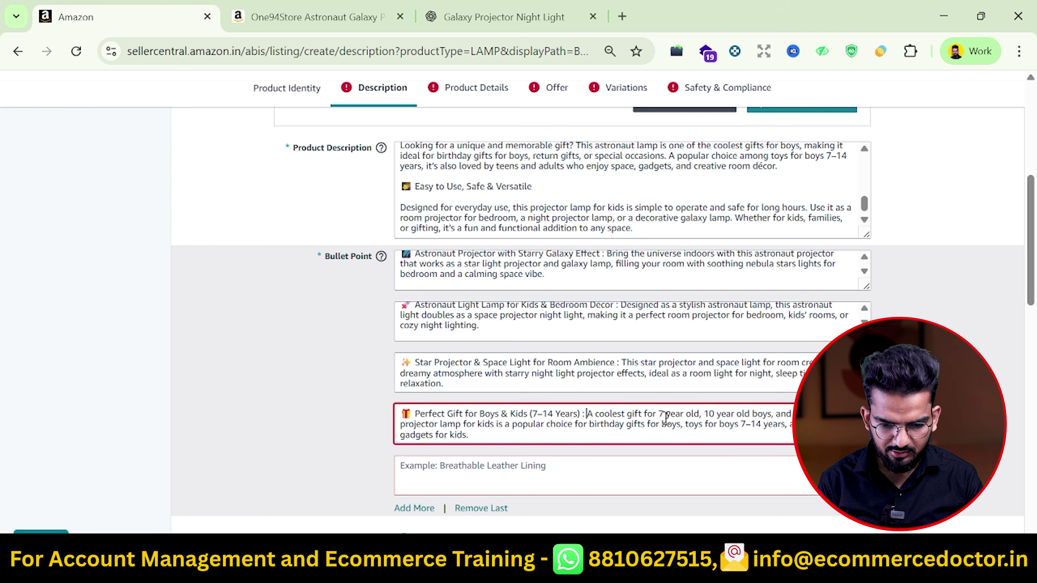
scroll(589, 412, down, 3)
Paste the Night Light Projector bullet (E24:E25) into the fifth box and remove the extra line break
key(alt+Tab)
drag(391, 454, 396, 468)
key(ctrl+c)
key(alt+Tab)
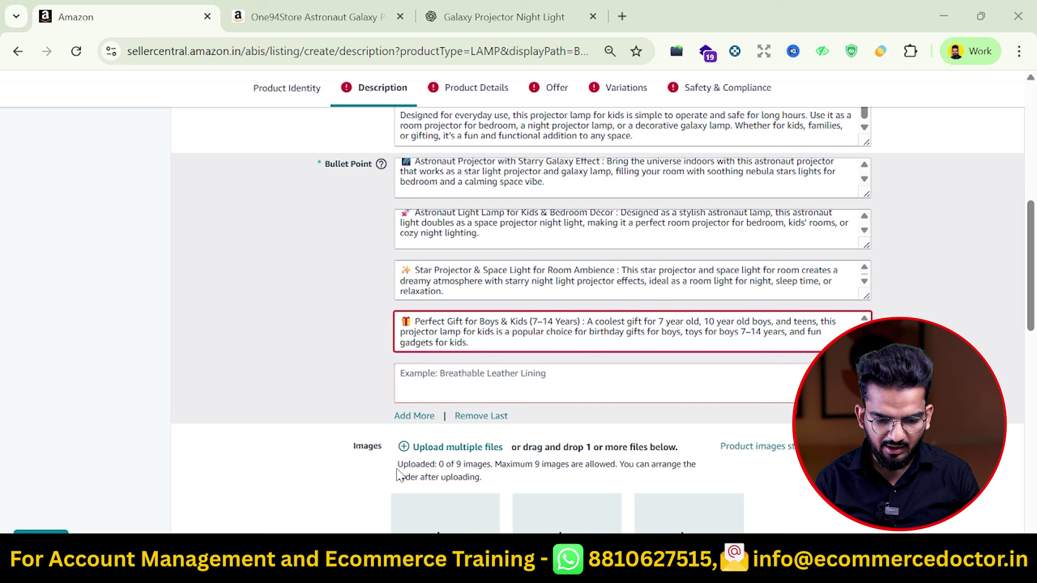
click(478, 372)
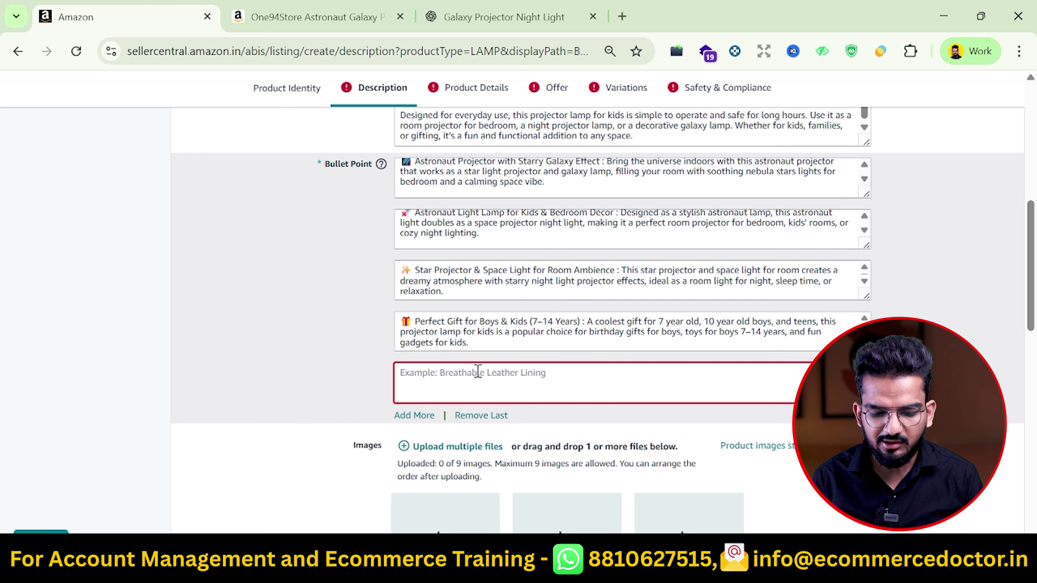
key(ctrl+v)
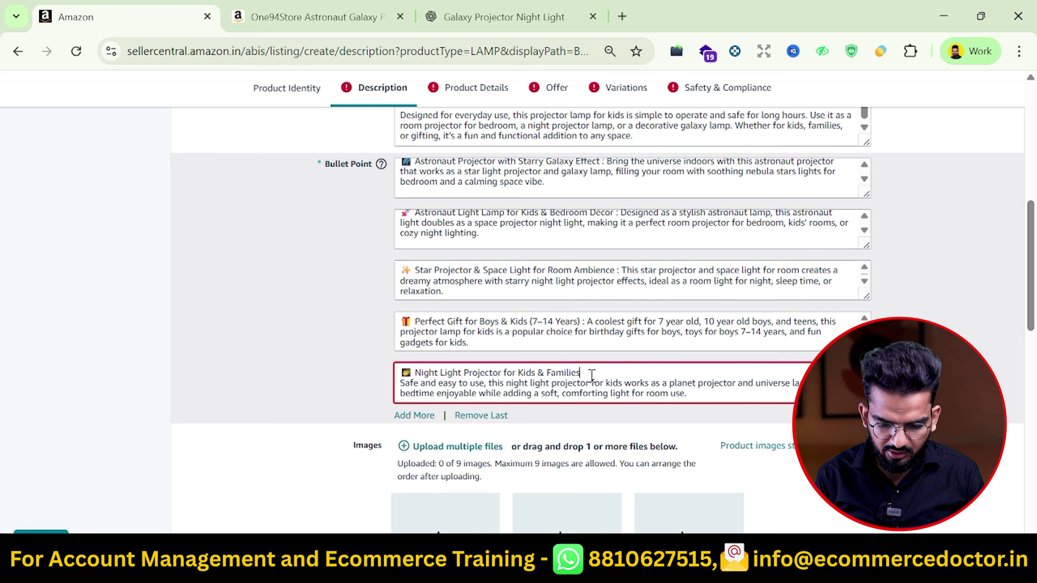
key(Delete)
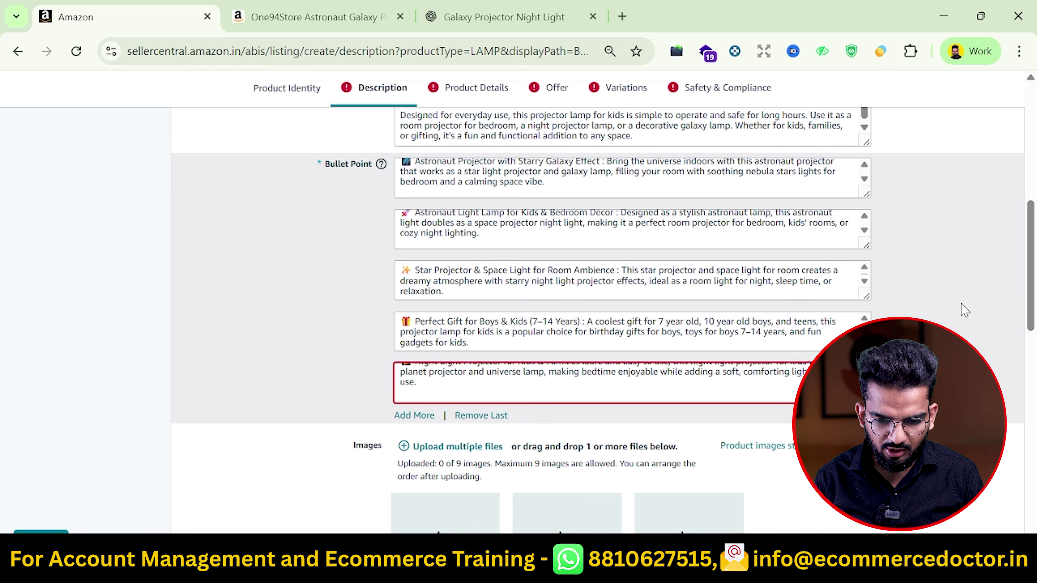
scroll(959, 306, up, 3)
scroll(965, 310, down, 15)
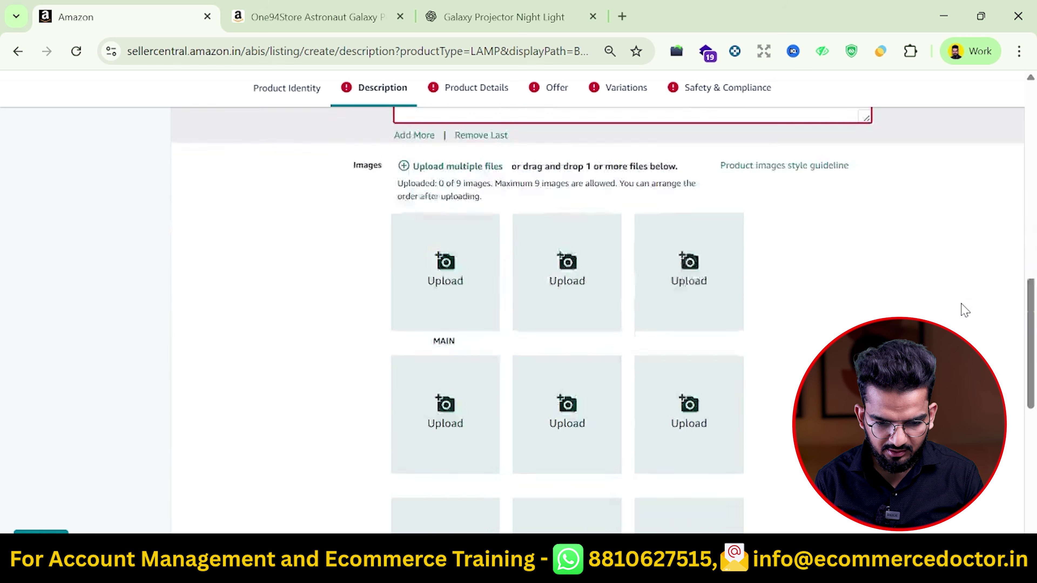
Upload the Potty Training Spray picture as the MAIN image, then go to Product Details
scroll(965, 311, up, 15)
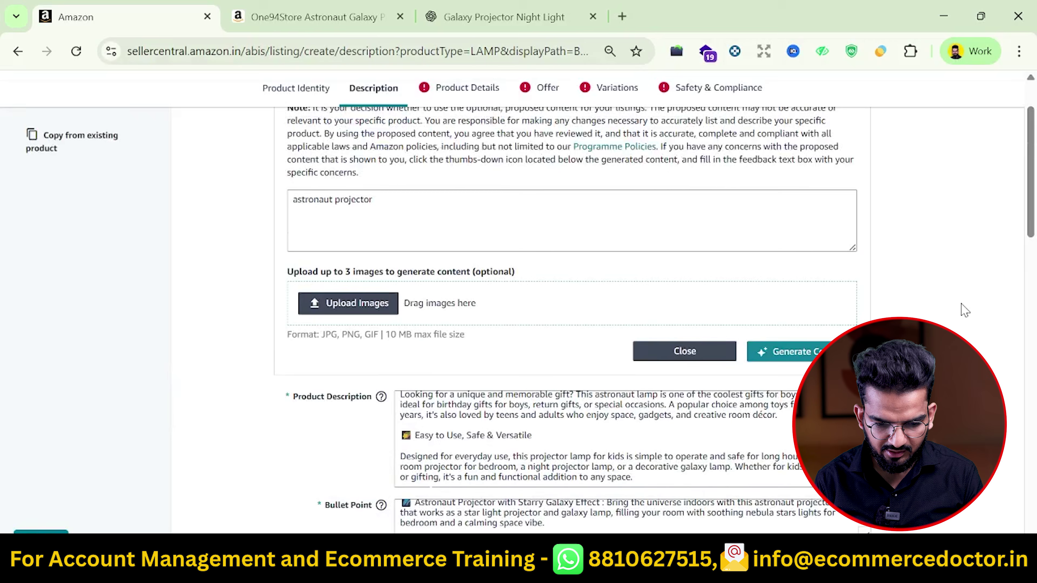
scroll(964, 311, down, 5)
scroll(579, 330, down, 5)
scroll(579, 330, down, 5)
click(444, 294)
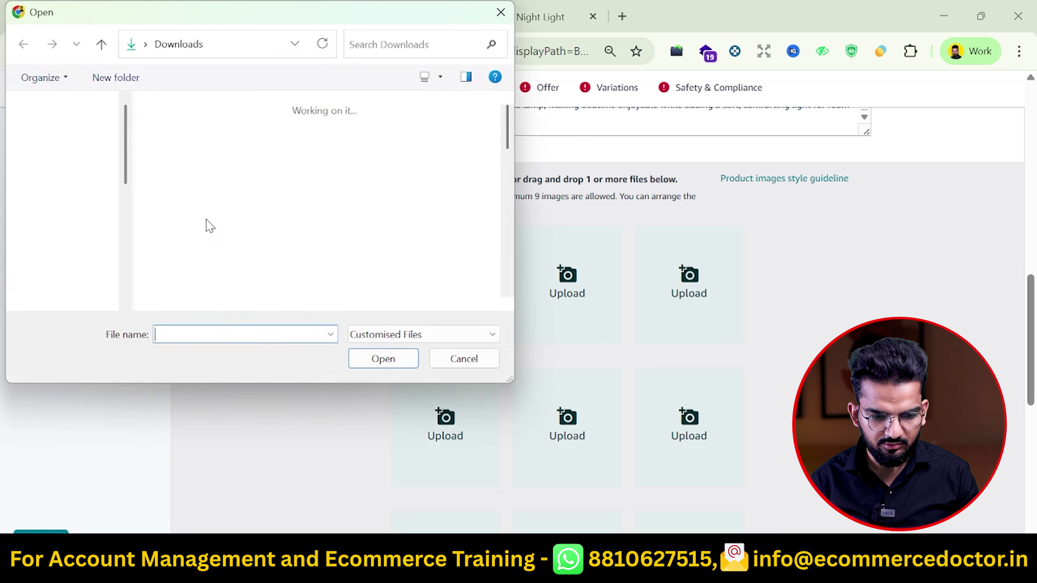
scroll(291, 225, down, 10)
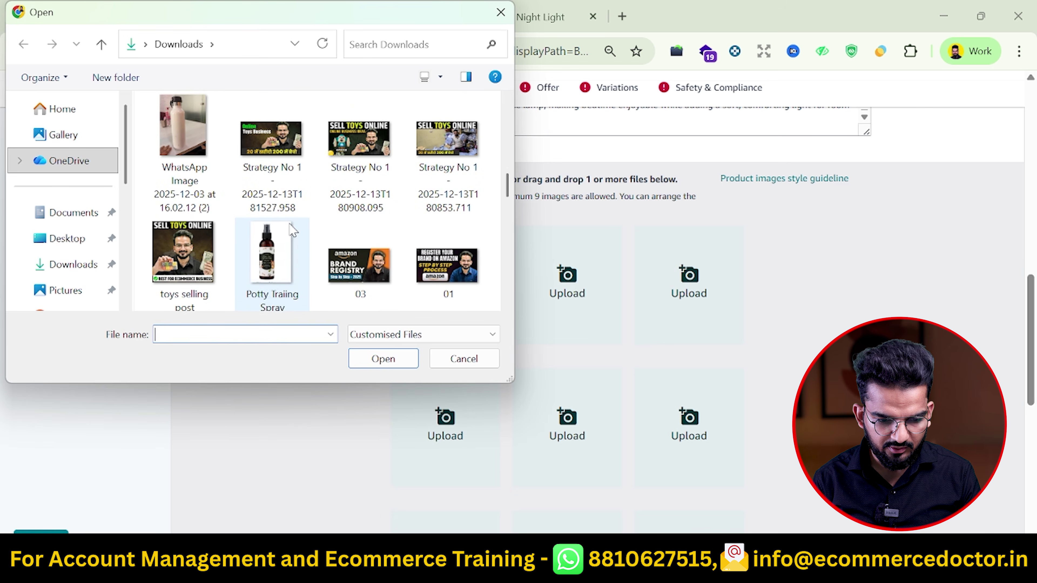
double_click(267, 252)
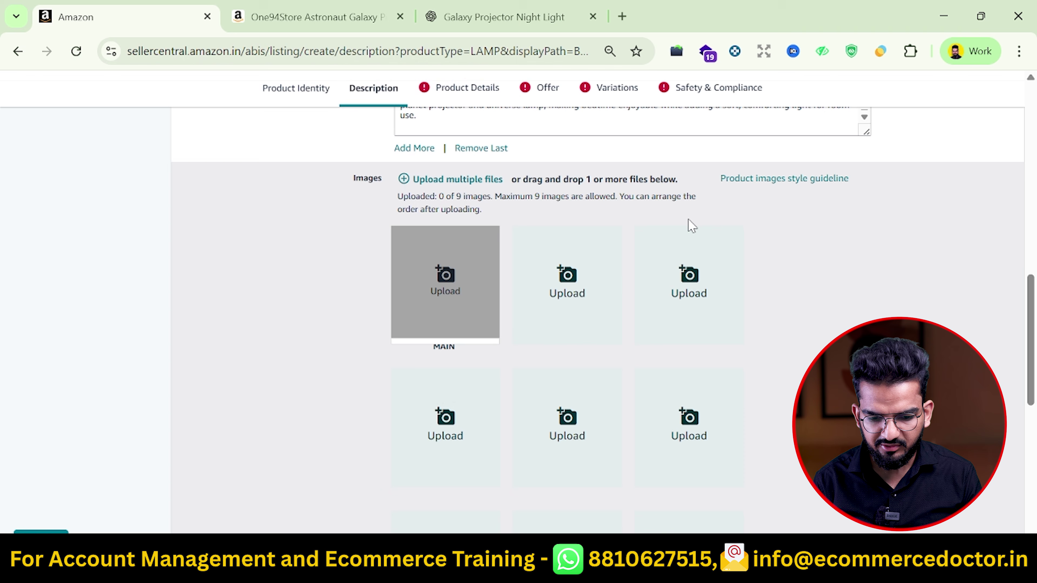
scroll(910, 235, up, 10)
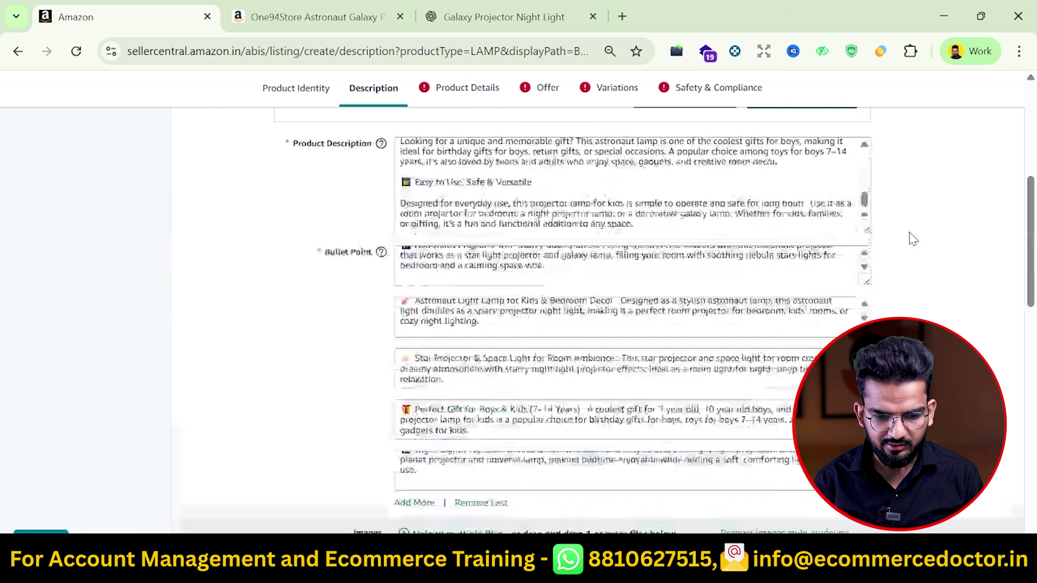
click(495, 98)
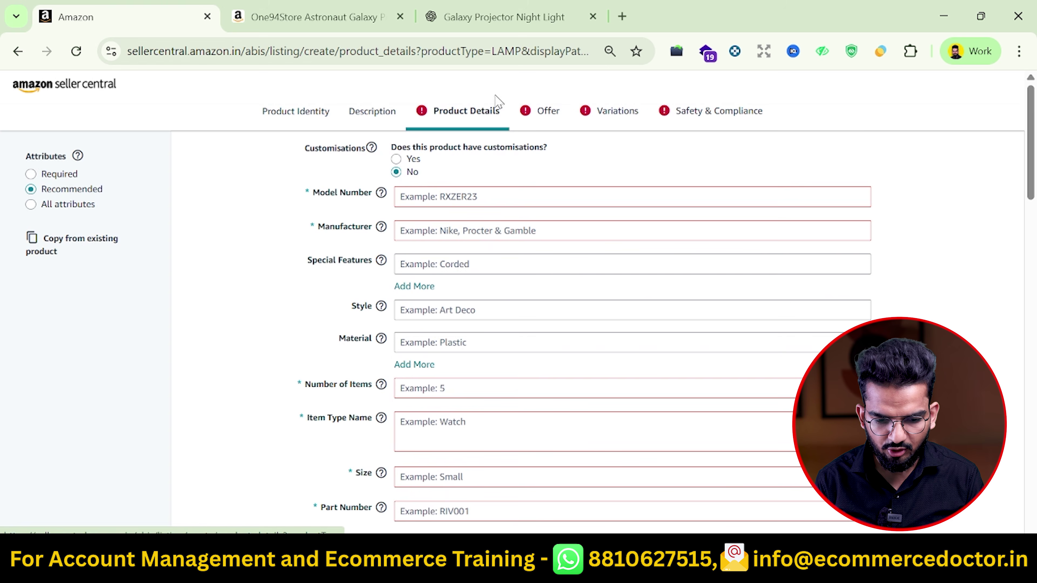
Set Model Number to 'Astronaut Projector' via autocomplete and Manufacturer to 'Abc', with Number of Items 1
click(452, 196)
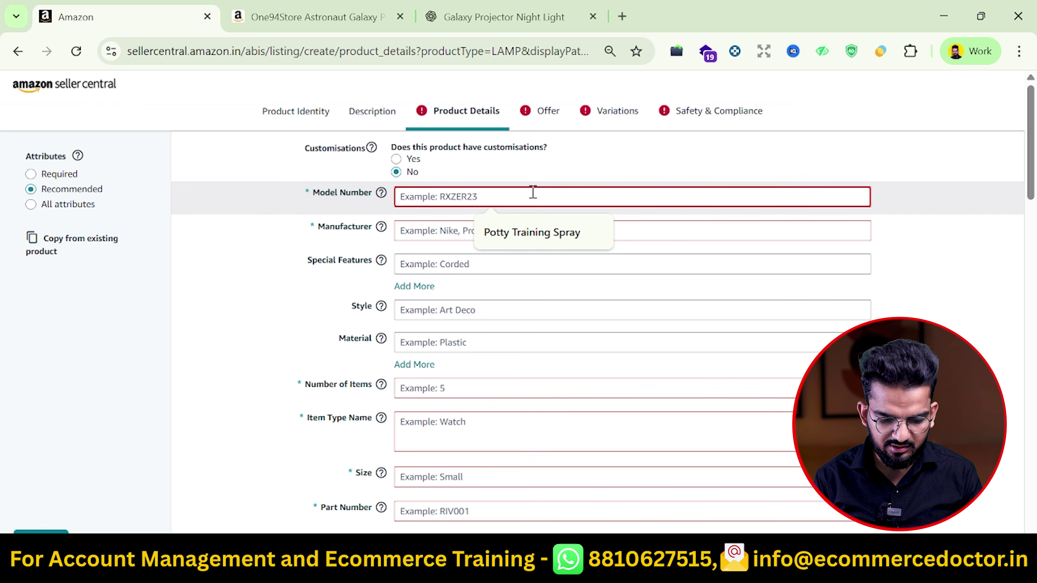
text(Astronaut Projector)
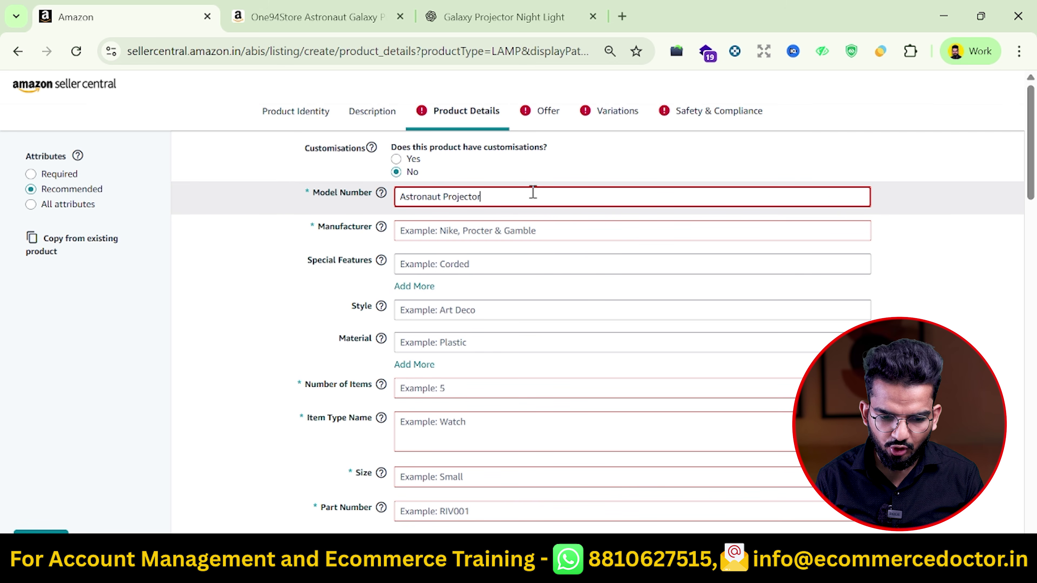
key(ctrl+a)
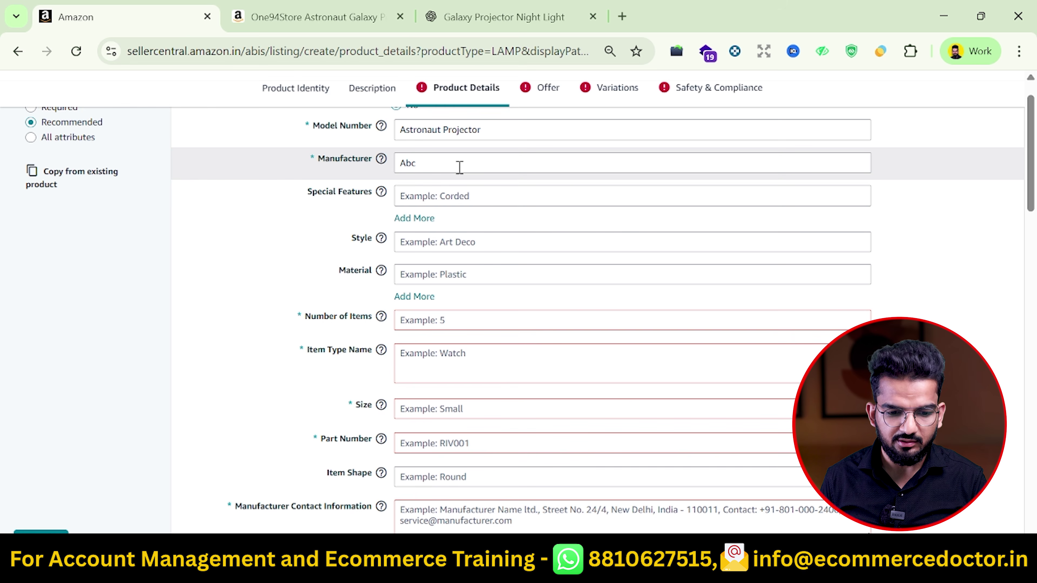
click(432, 166)
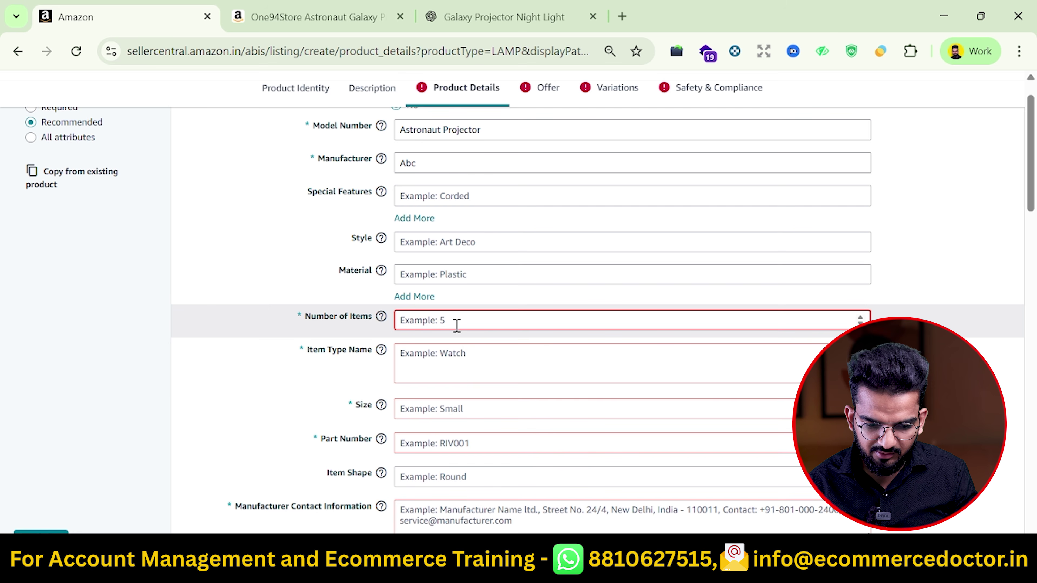
text(1)
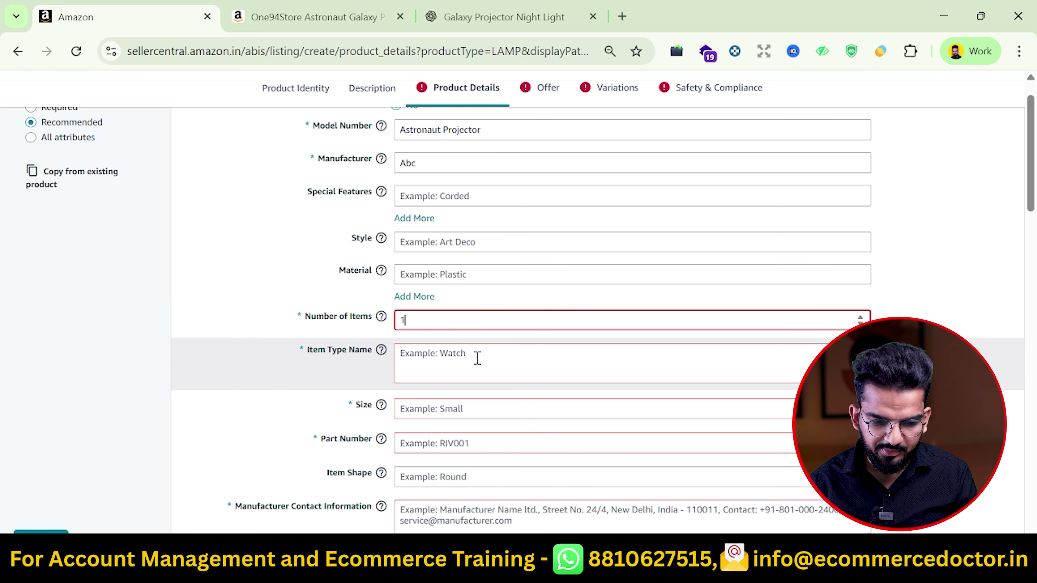
click(465, 358)
key(ctrl+v)
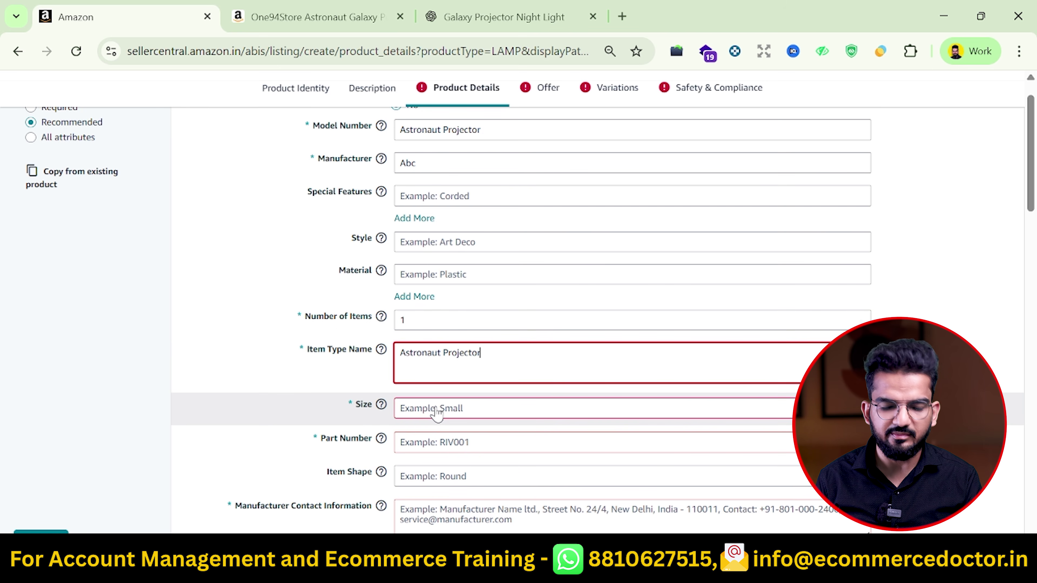
click(437, 413)
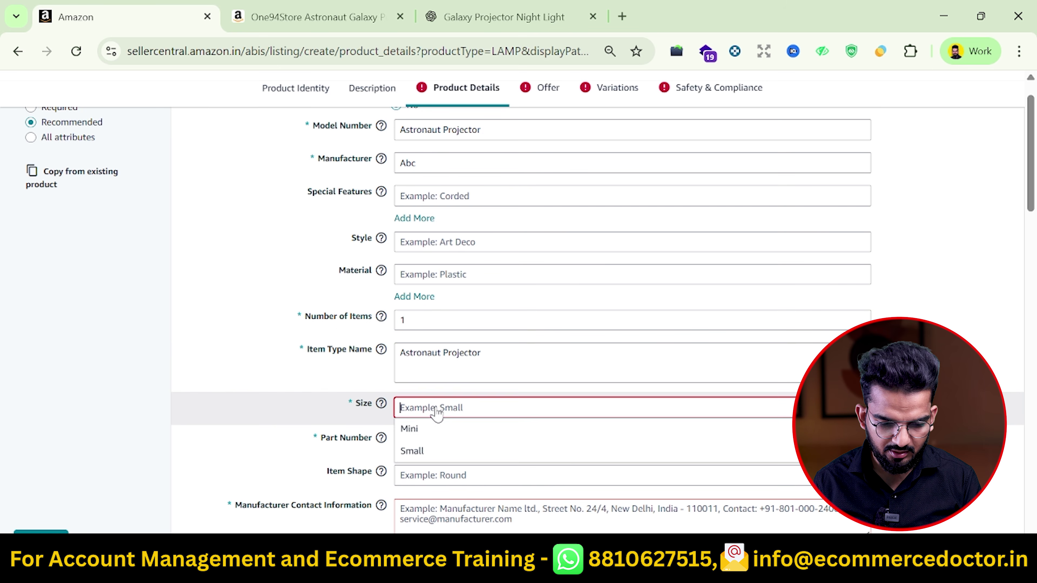
text(Medium)
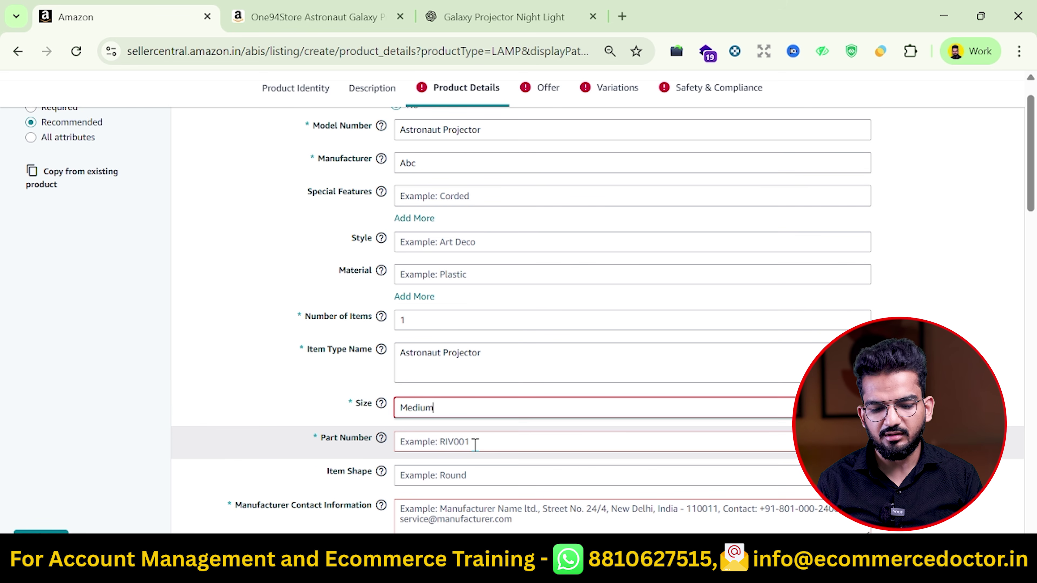
click(476, 445)
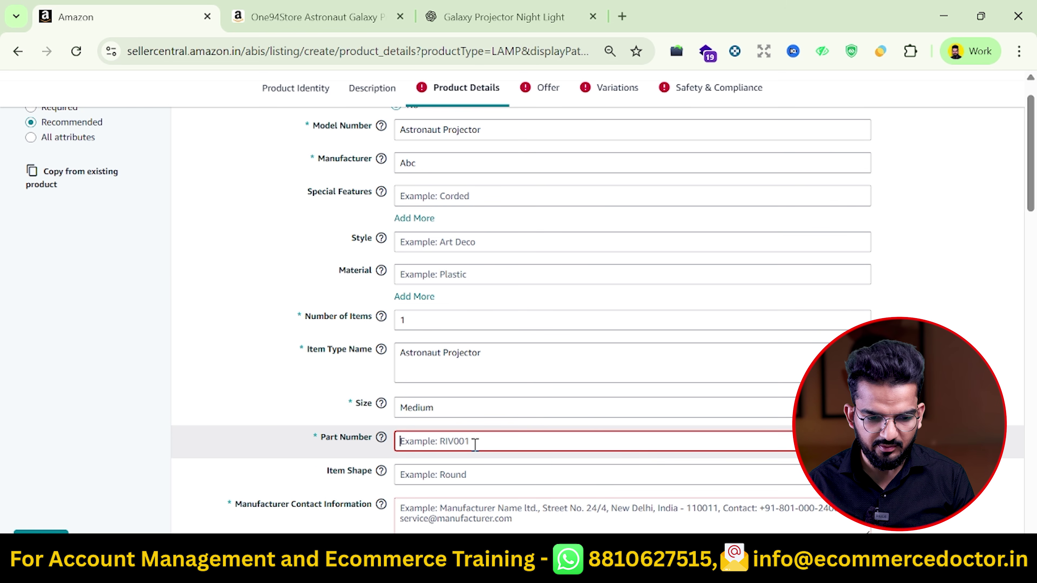
scroll(475, 445, down, 3)
text(Astronaut)
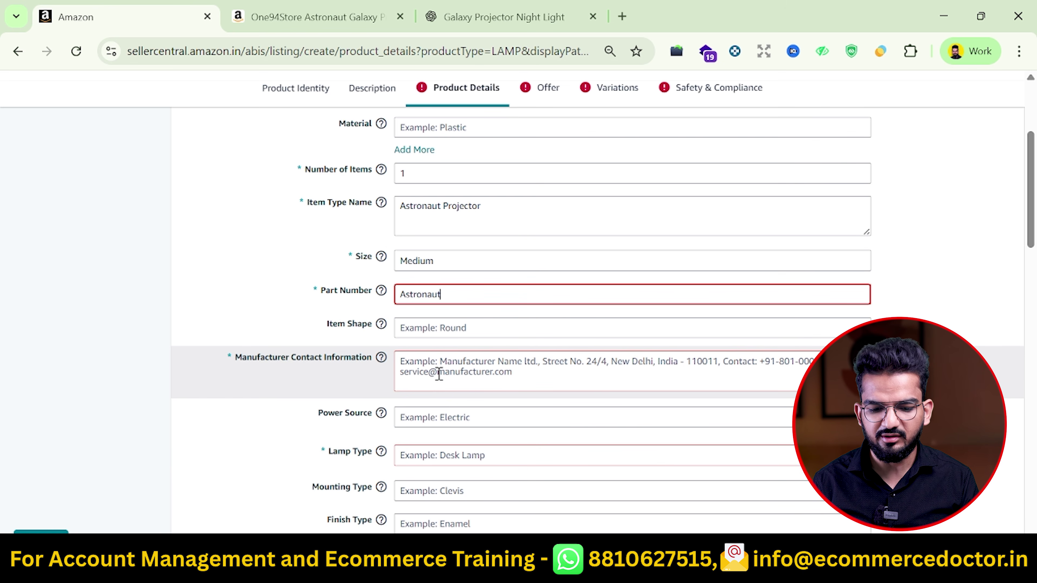
click(482, 365)
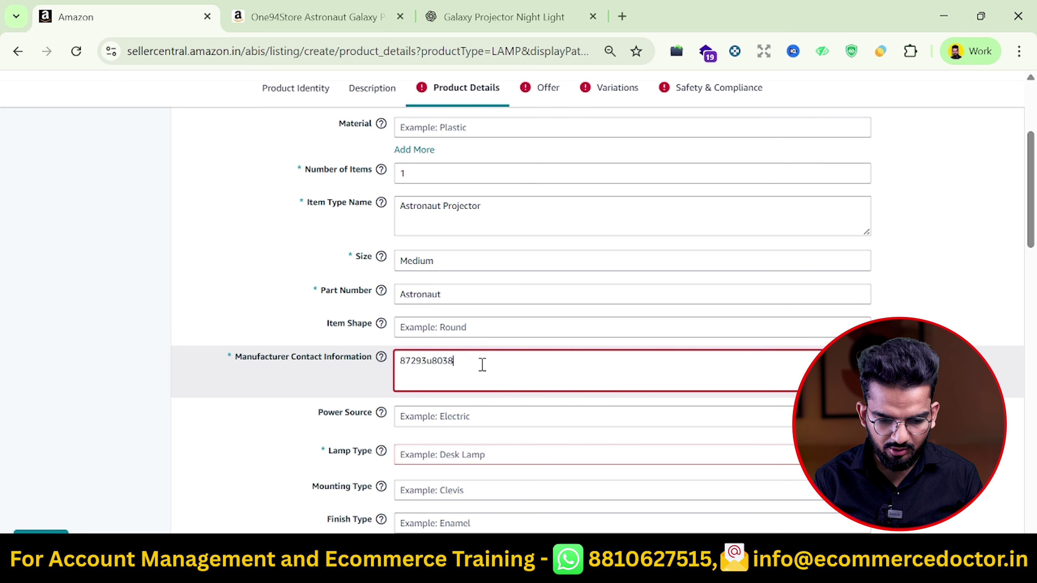
scroll(449, 355, down, 5)
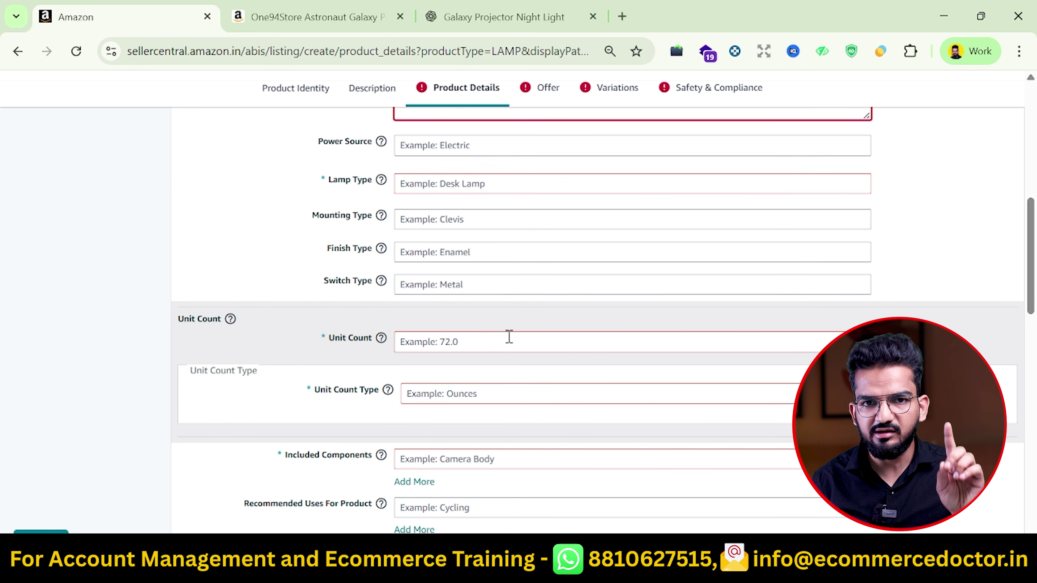
click(475, 341)
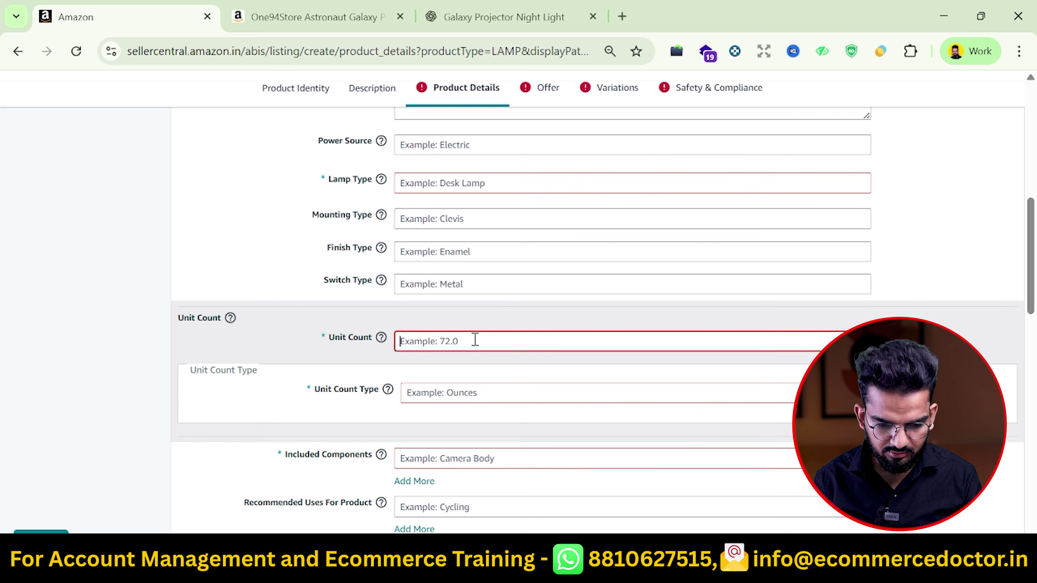
text(1)
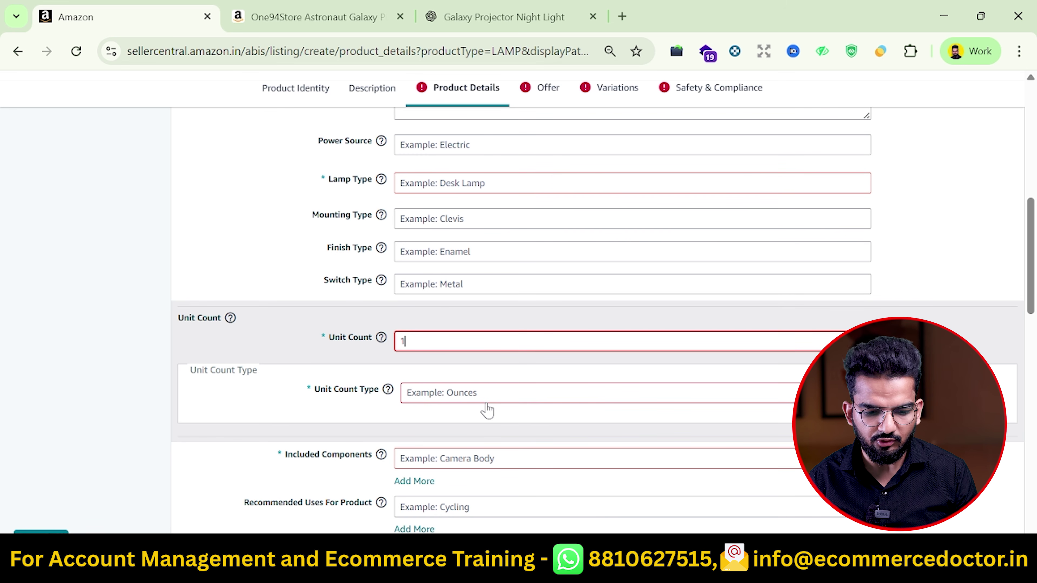
click(521, 412)
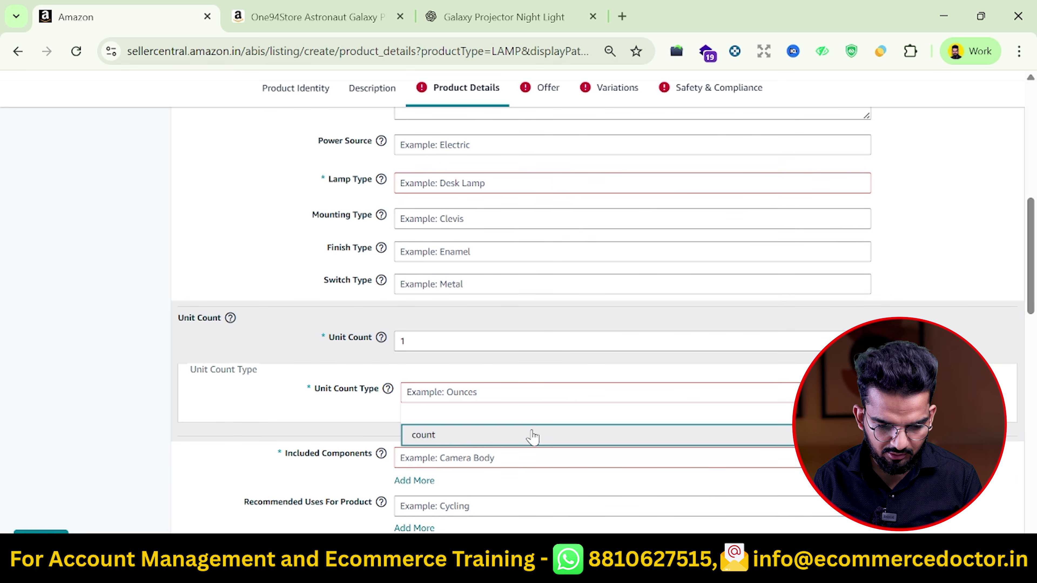
click(530, 435)
scroll(508, 390, down, 10)
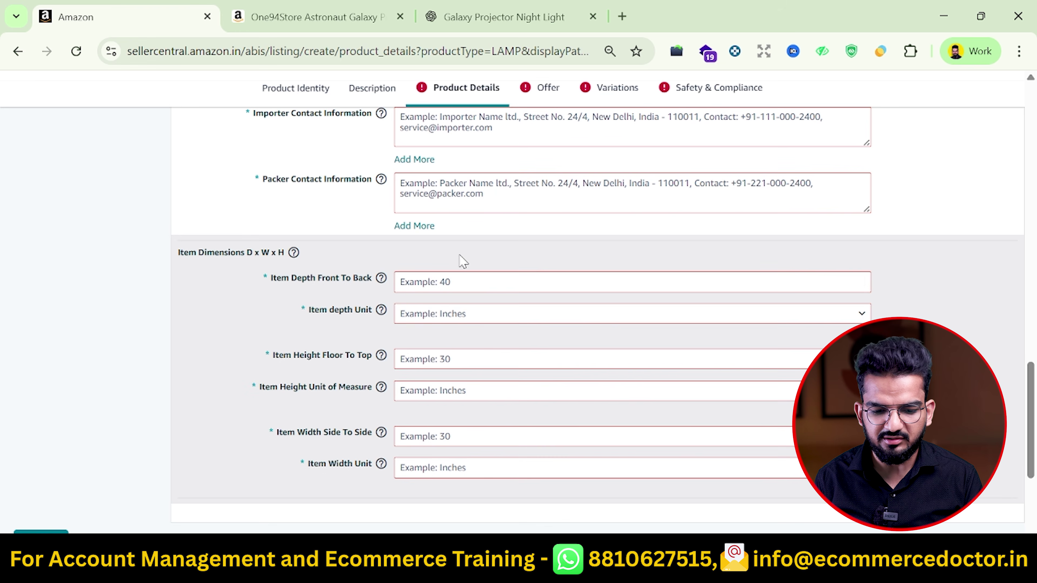
drag(290, 279, 365, 311)
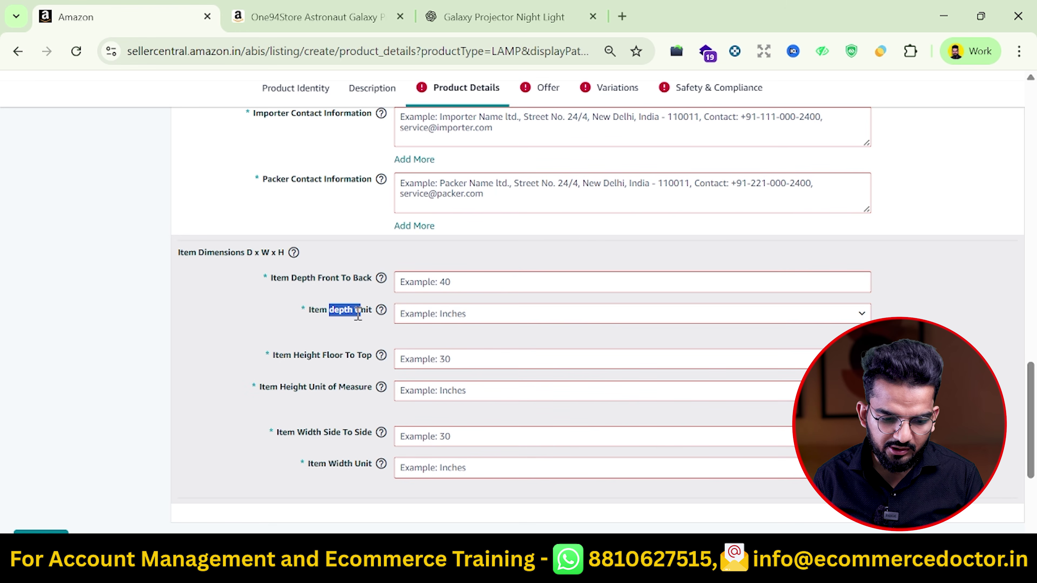
drag(295, 356, 326, 364)
scroll(362, 433, up, 5)
drag(290, 307, 344, 309)
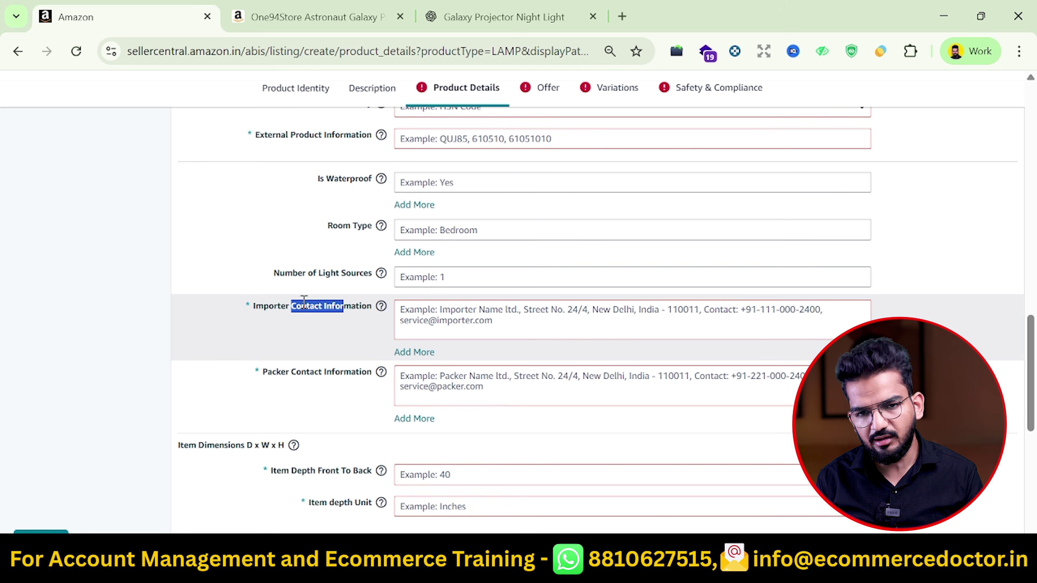
scroll(304, 307, up, 1)
drag(265, 390, 341, 404)
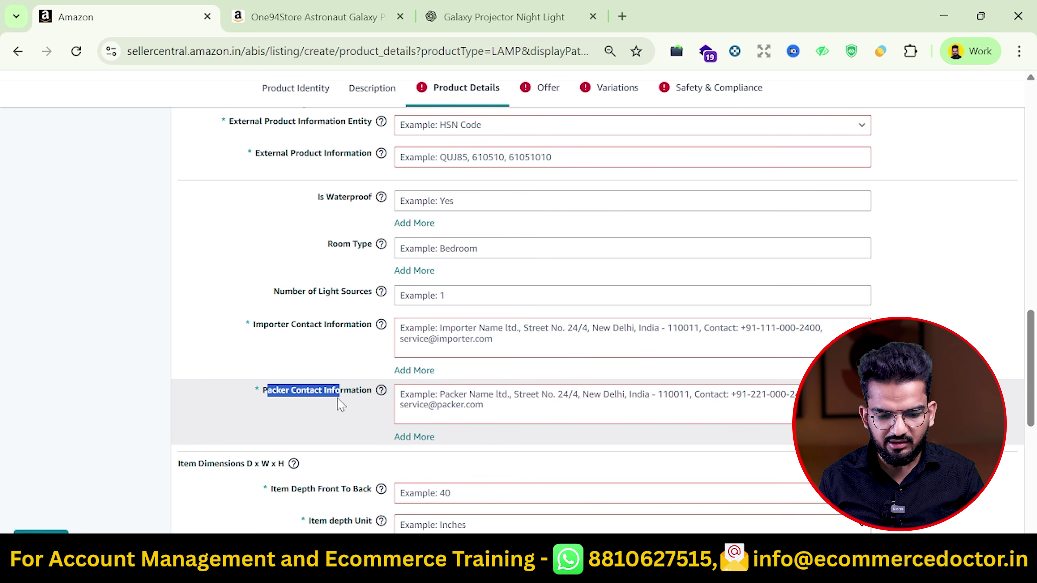
scroll(340, 404, up, 3)
drag(229, 241, 294, 241)
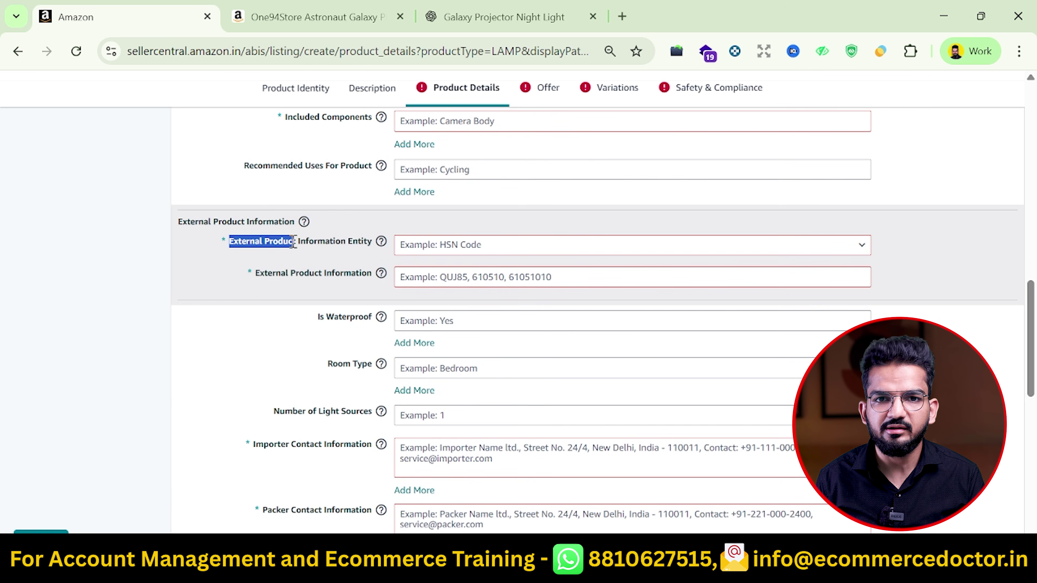
Choose HSN Code as the external product entity and enter 96161010
click(369, 226)
scroll(366, 225, up, 4)
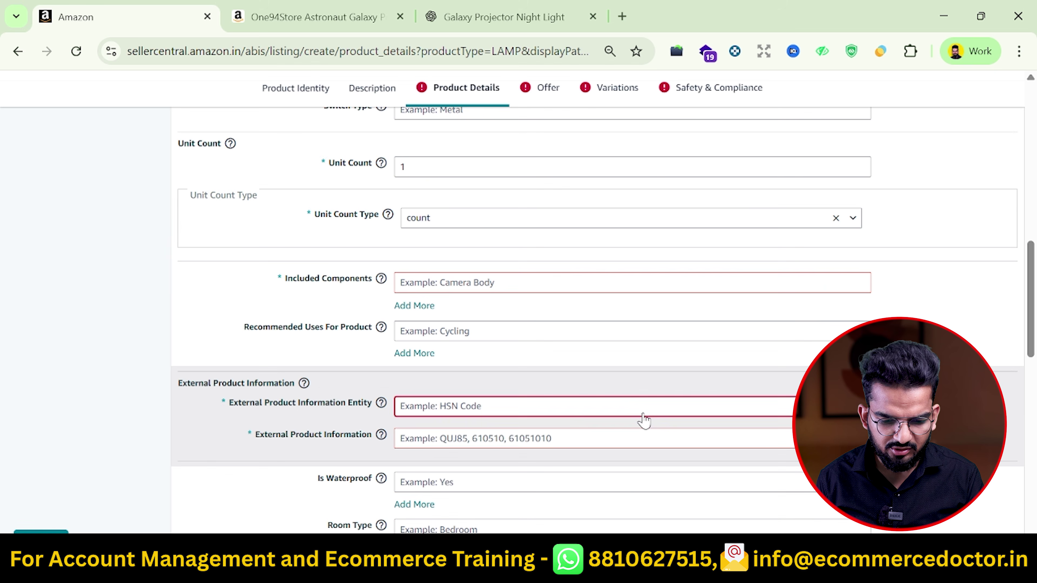
click(644, 417)
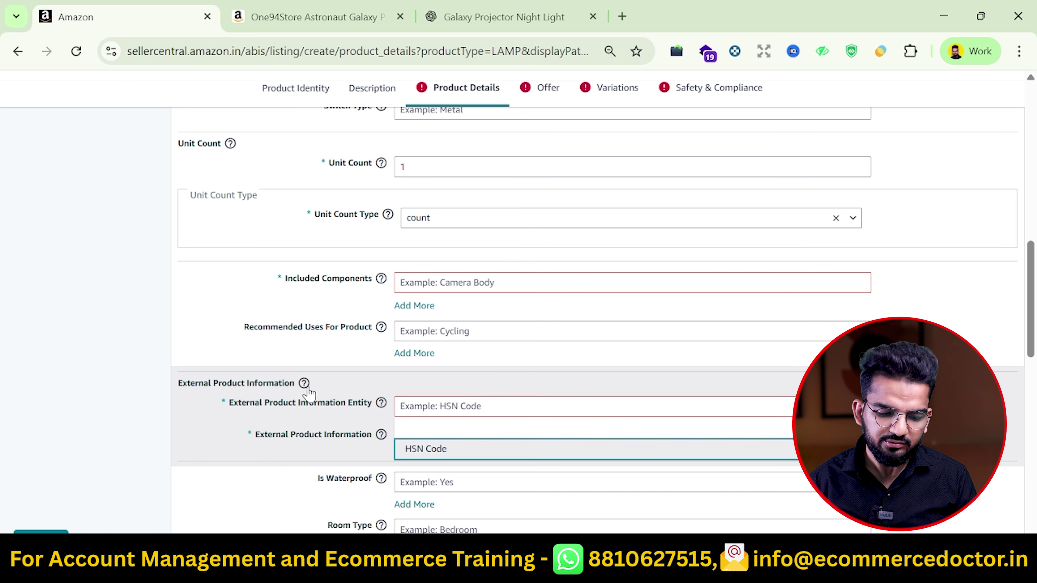
key(Return)
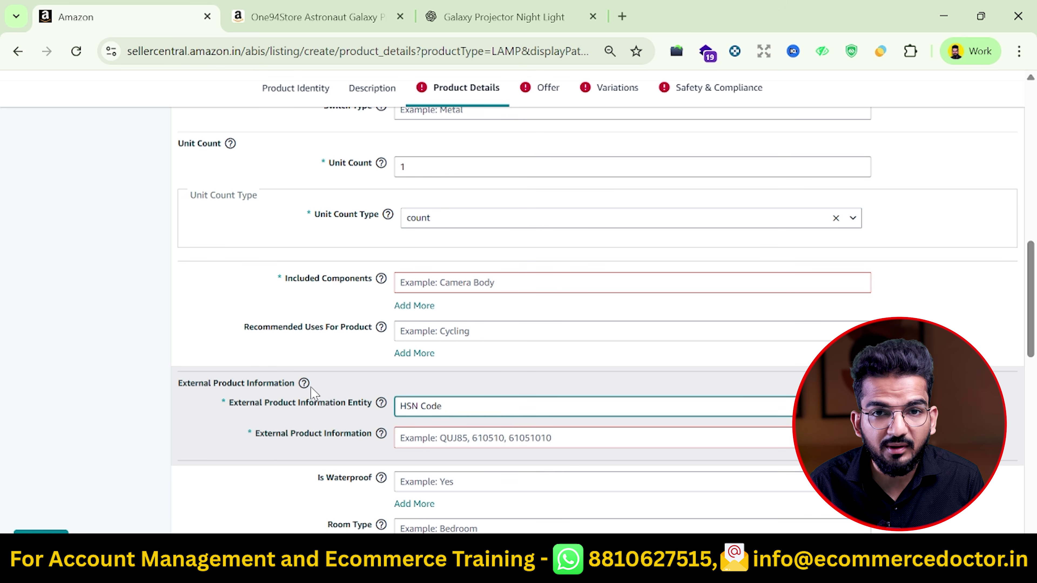
click(488, 438)
click(488, 465)
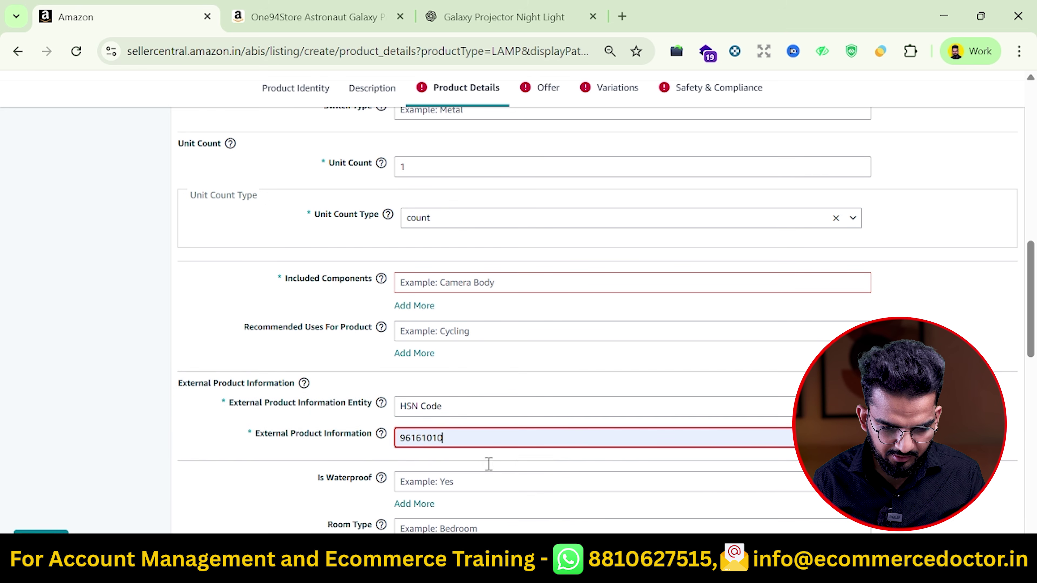
List Adapter as an included component
scroll(426, 430, up, 3)
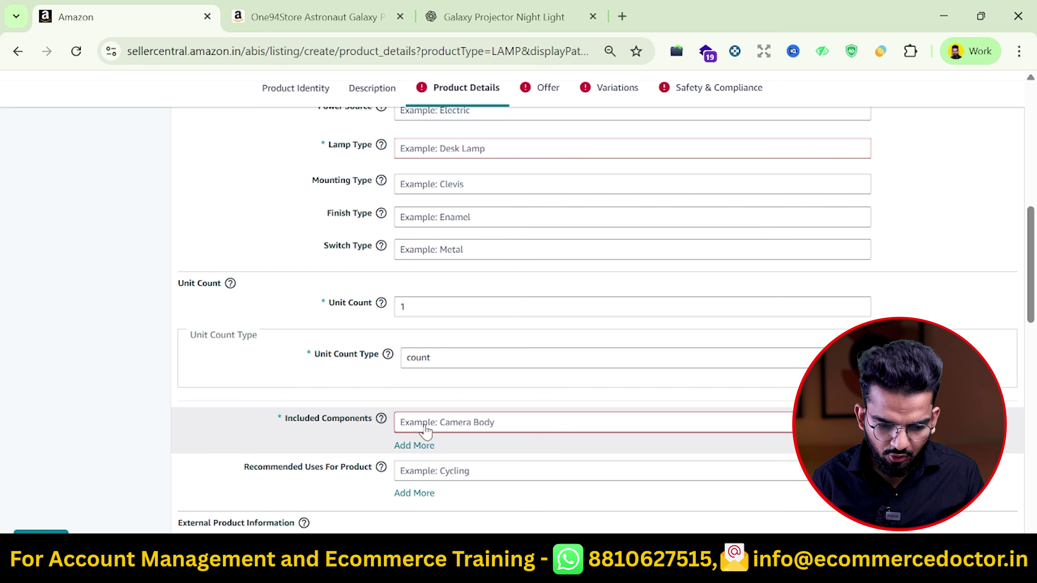
click(443, 429)
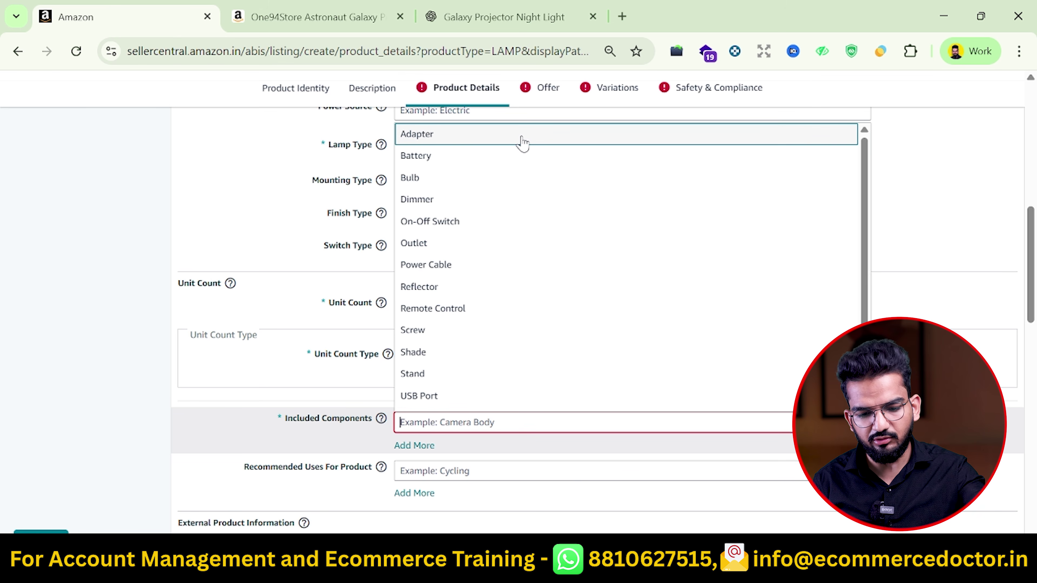
key(Return)
Set the lamp type to Floor Lamp
scroll(519, 318, down, 10)
scroll(595, 330, up, 15)
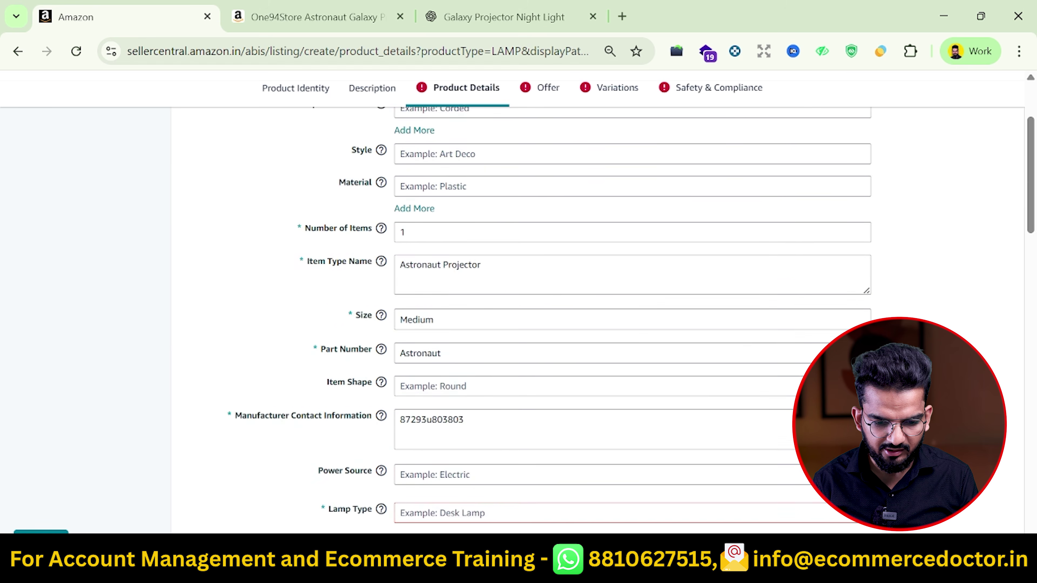
scroll(595, 330, down, 5)
click(594, 323)
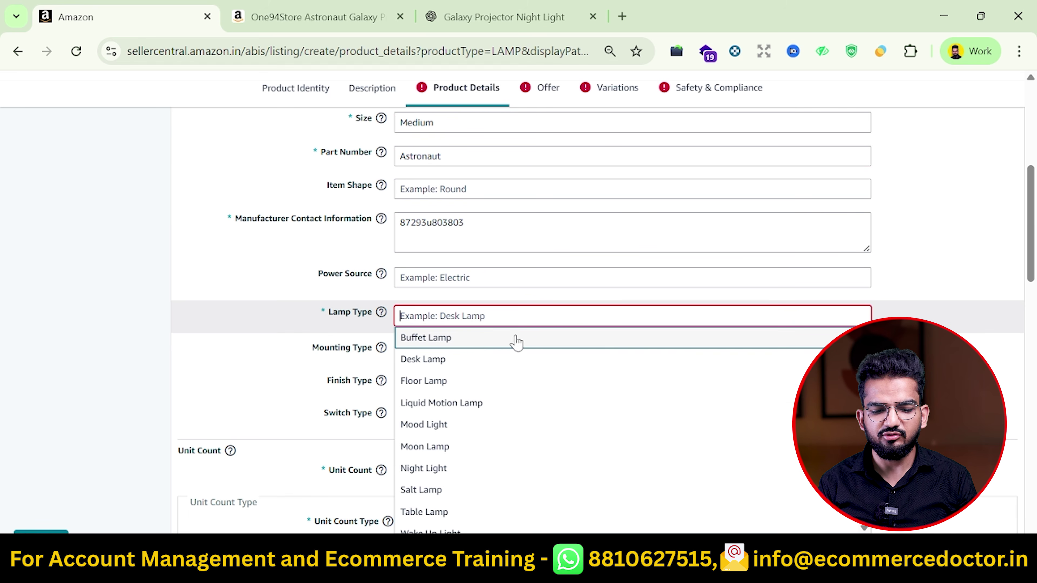
click(466, 388)
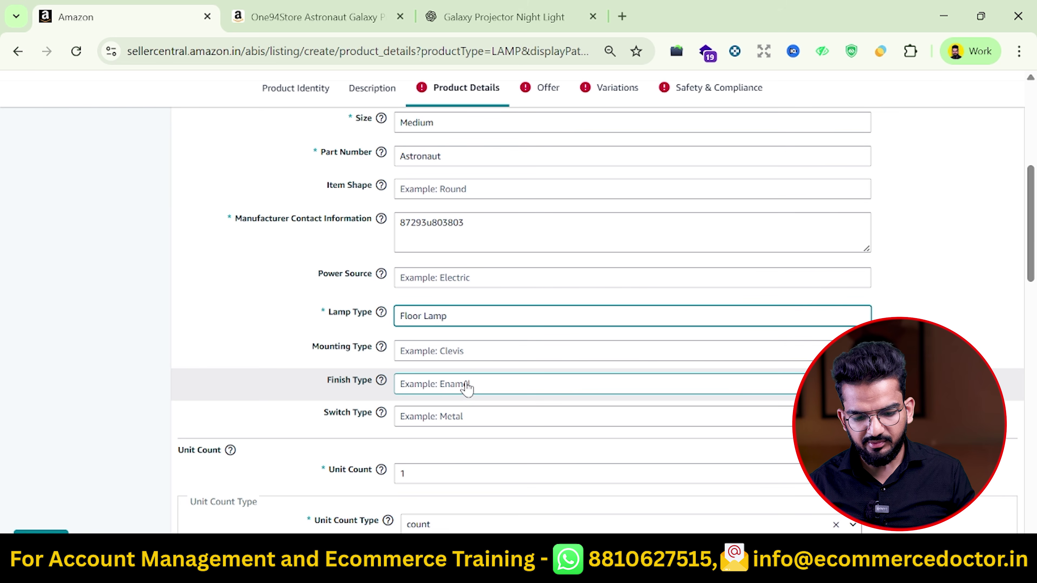
scroll(467, 388, down, 15)
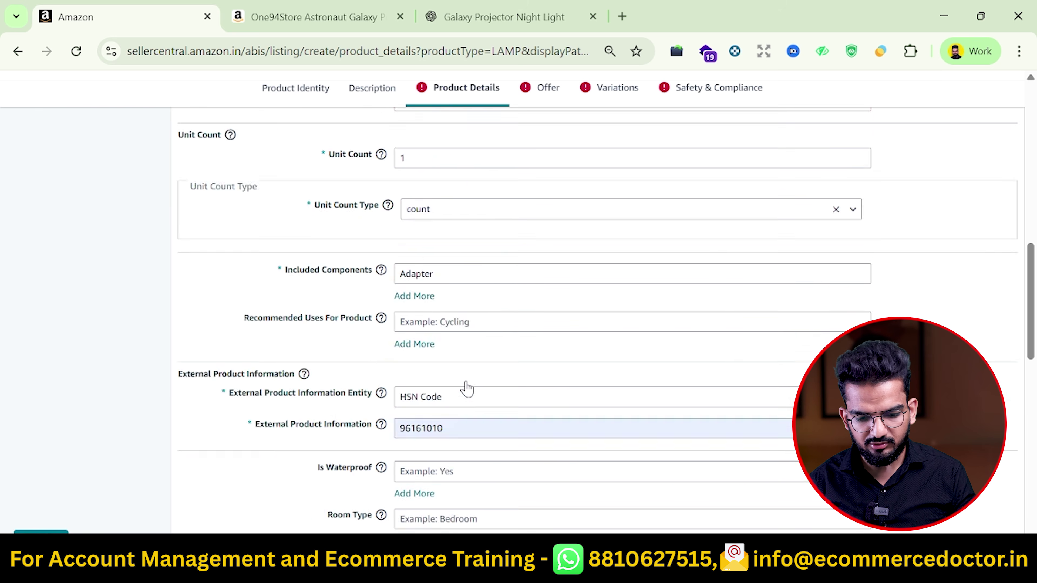
scroll(469, 388, up, 20)
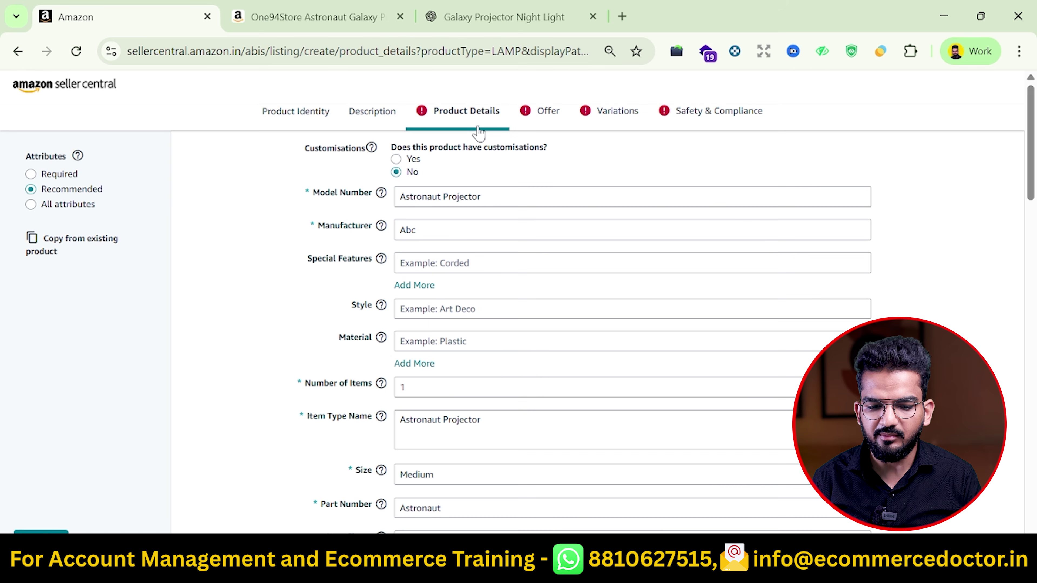
Try enabling customisations and accept the Amazon Custom terms
click(396, 160)
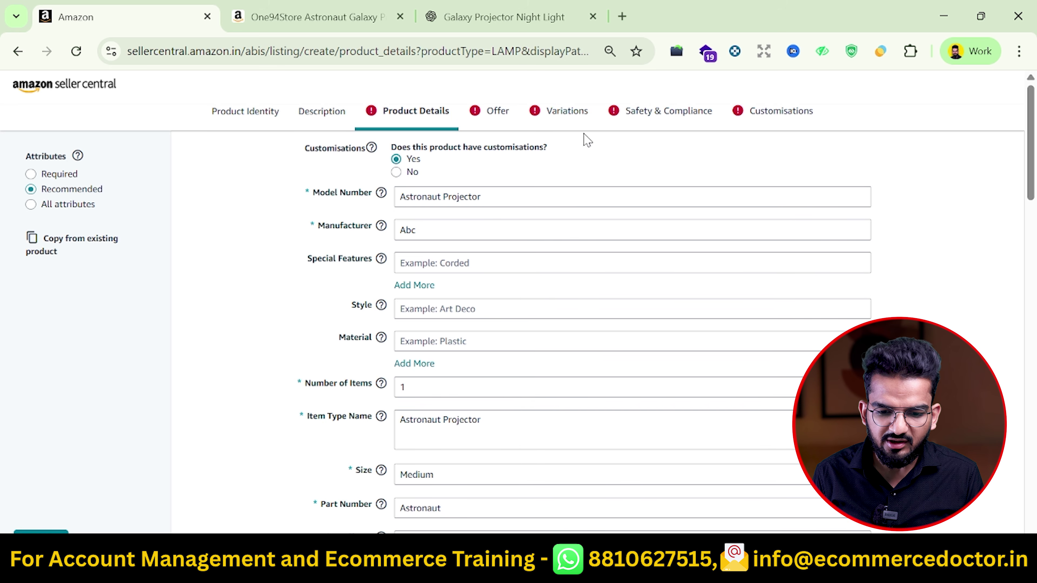
click(781, 119)
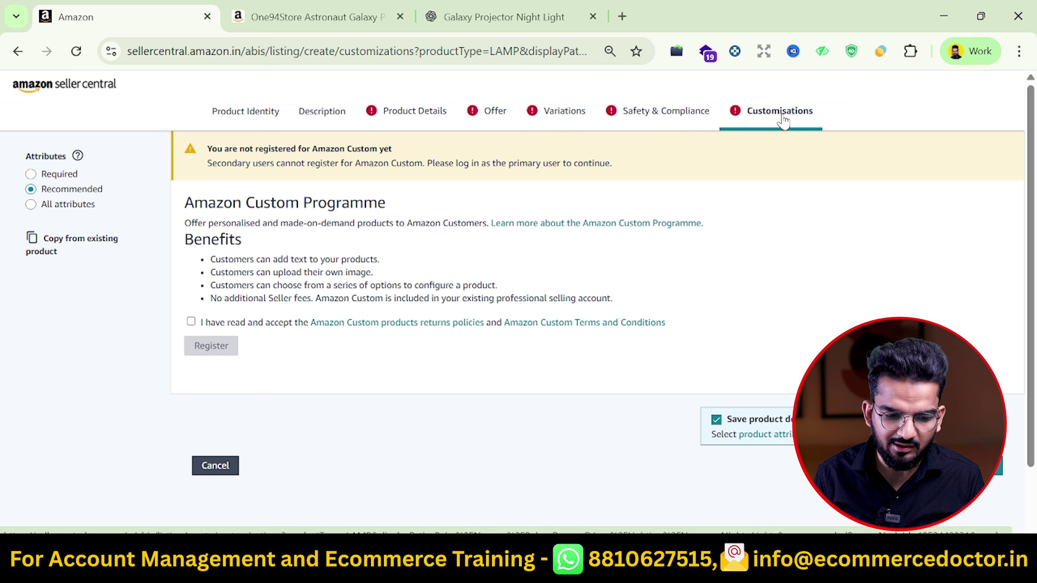
click(191, 322)
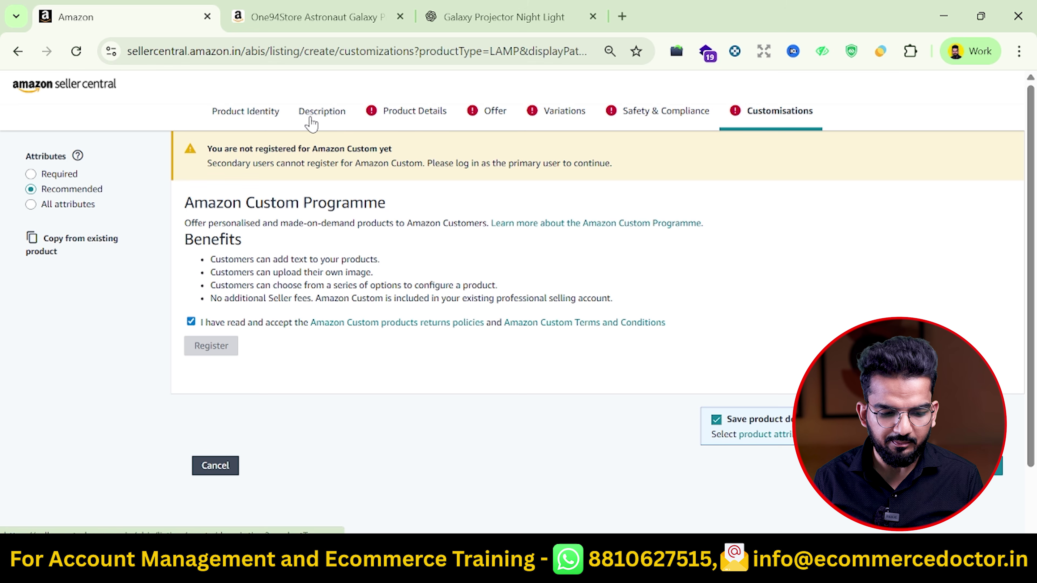
mouse_move(219, 351)
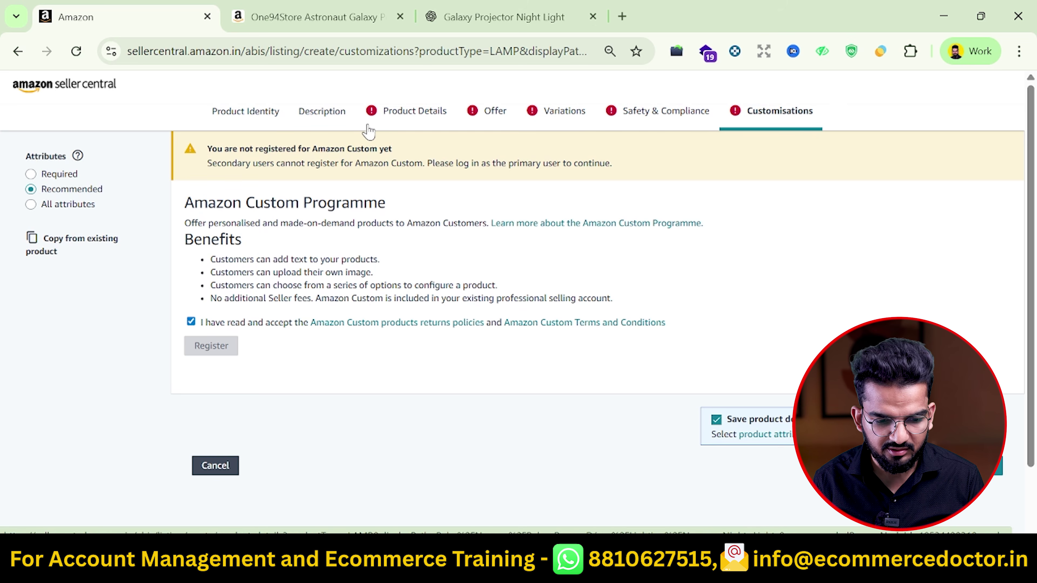
Set Customisations back to No on Product Details and proceed to the Offer section
click(343, 122)
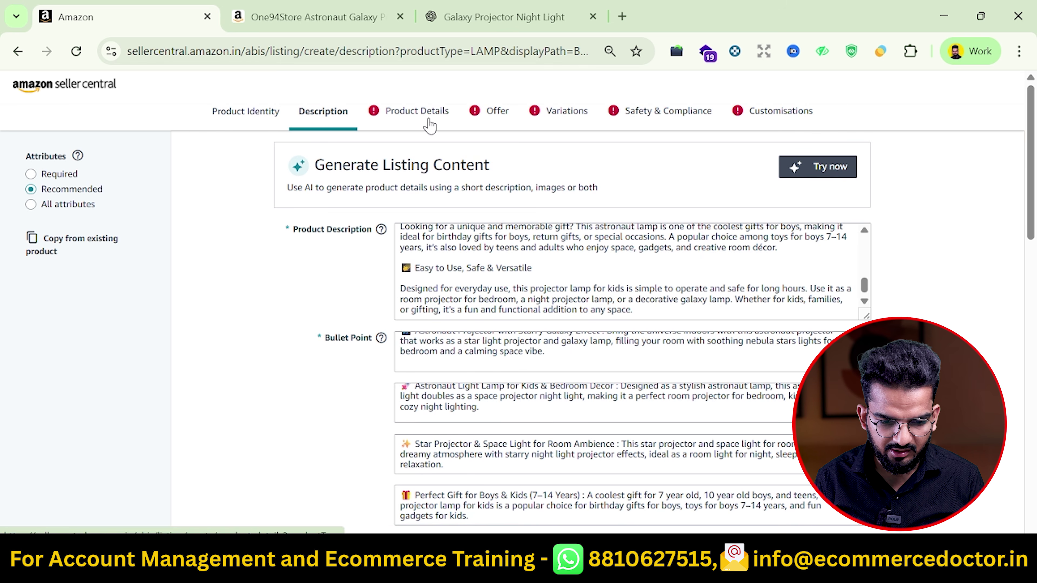
click(427, 121)
click(432, 175)
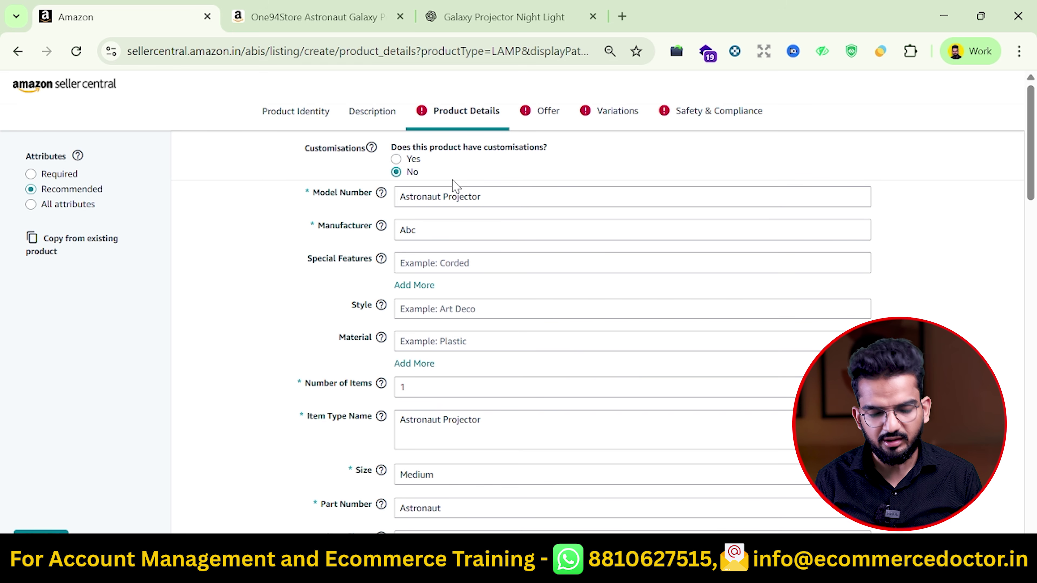
scroll(457, 186, down, 3)
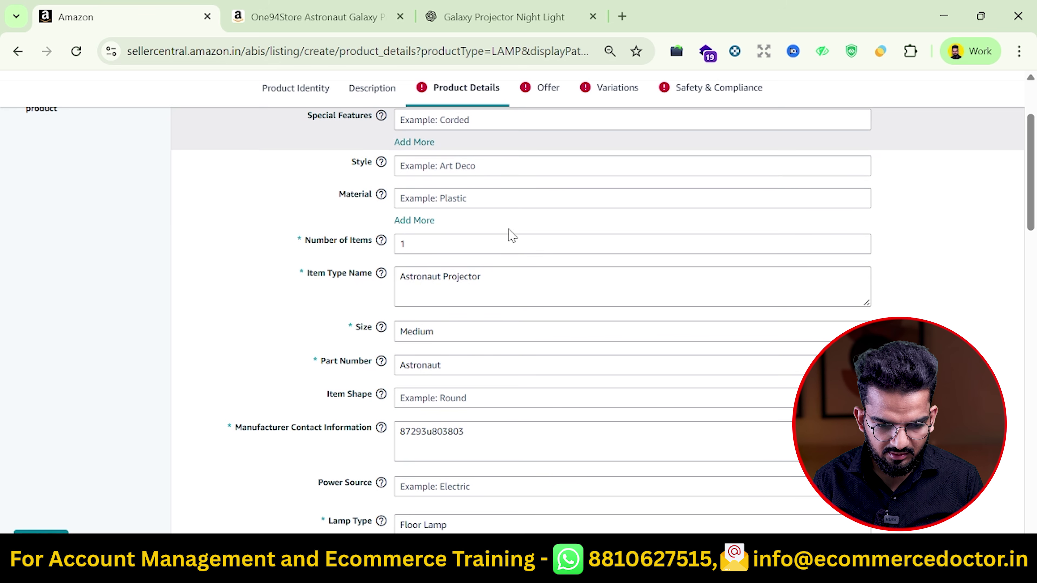
click(547, 89)
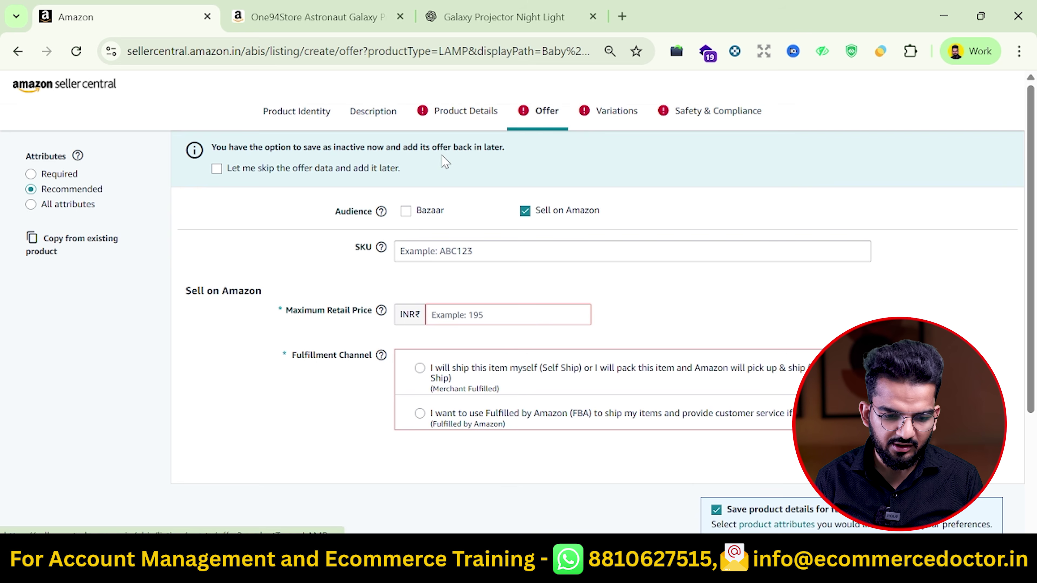
Enter SKU 'Astronaut Projector', a 2,000 maximum retail price, and Self Ship fulfilment
click(433, 251)
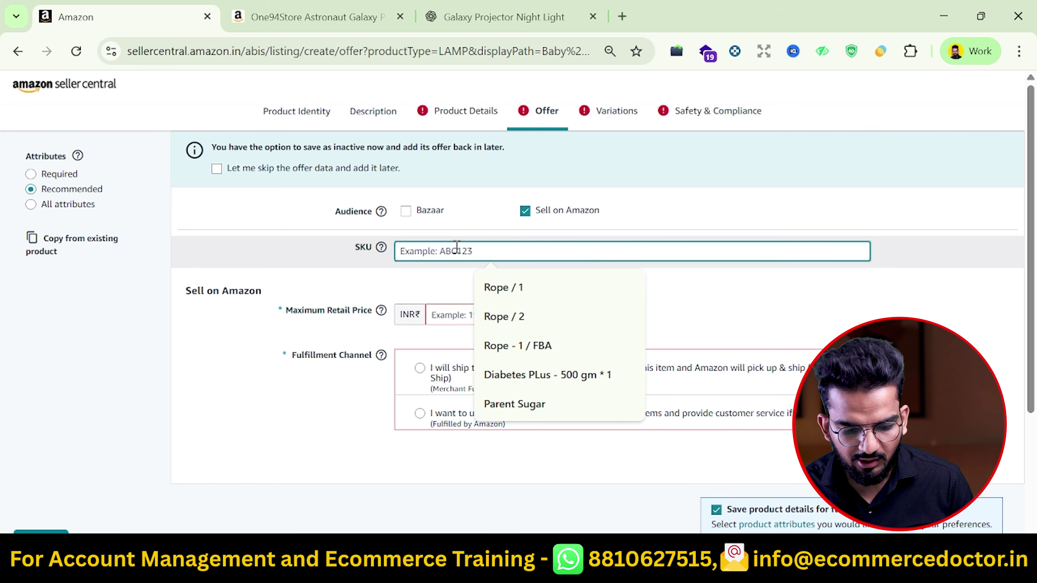
text(Astronau)
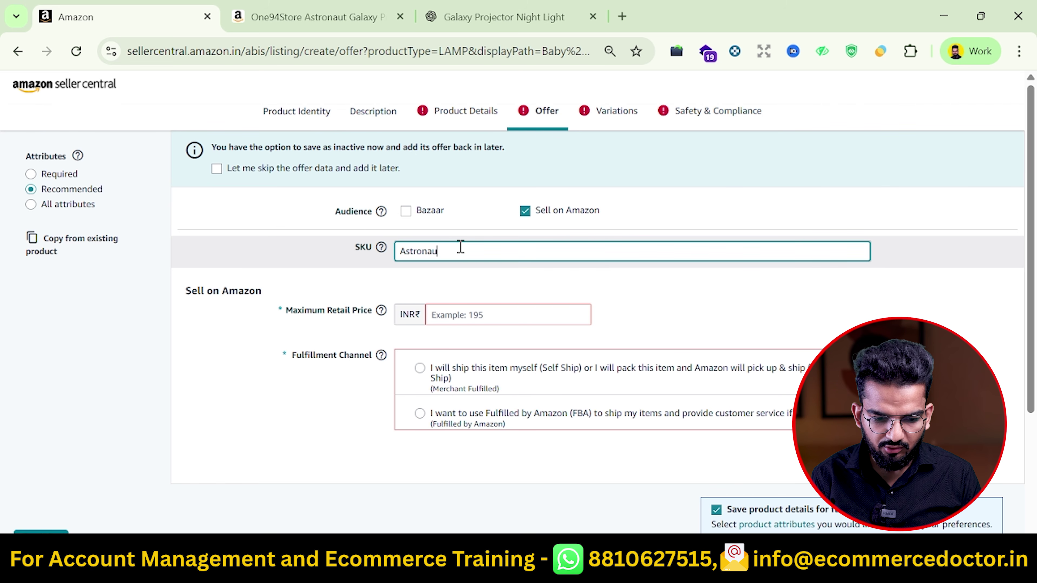
text(t Projector)
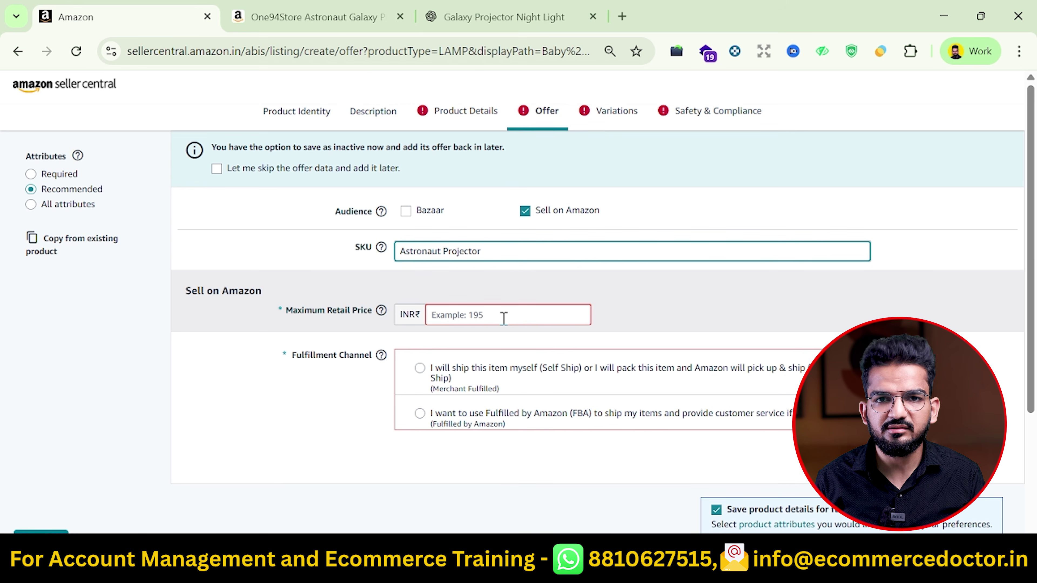
click(504, 318)
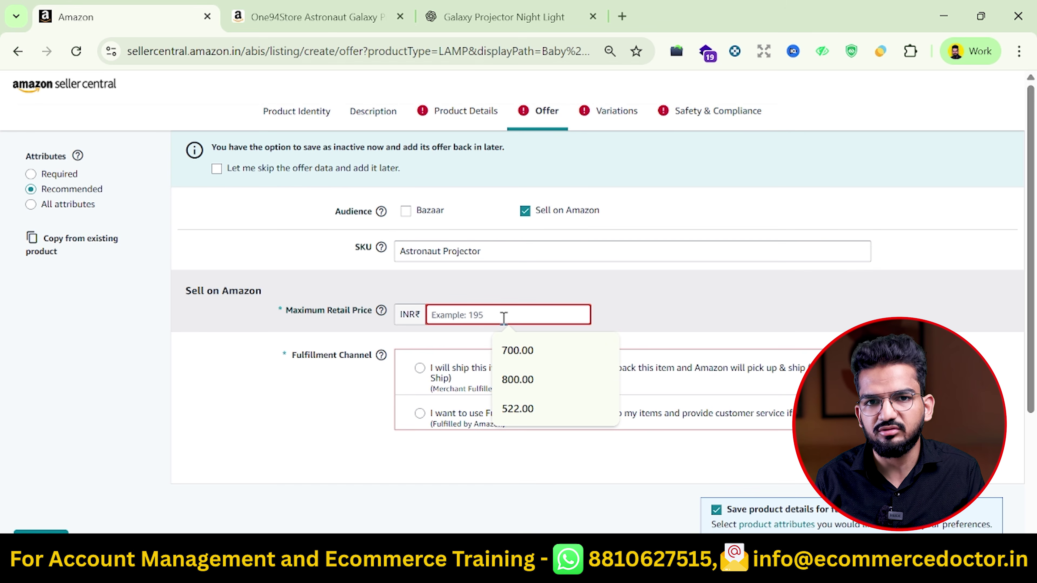
text(2,0)
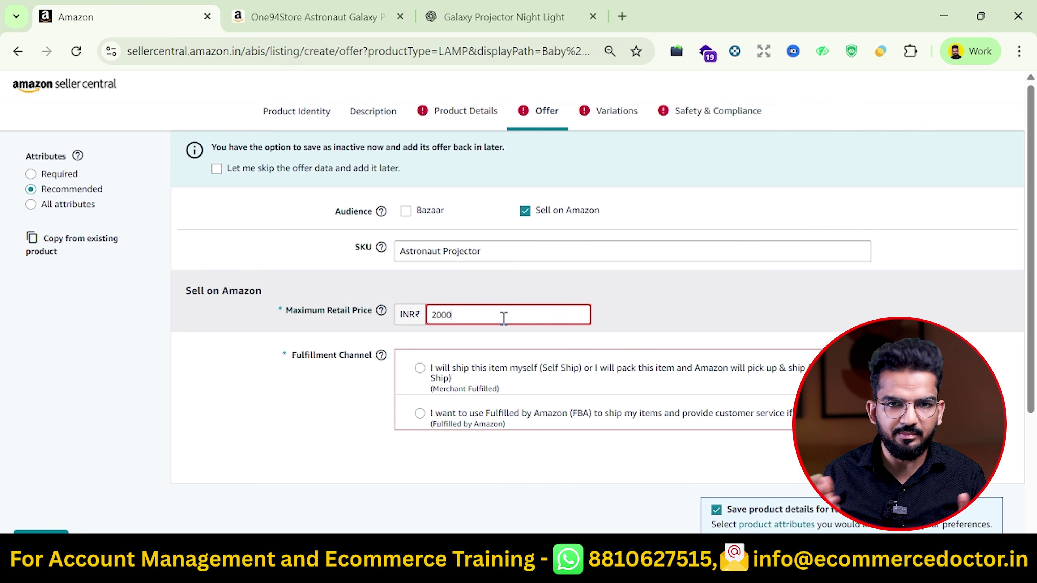
text(00)
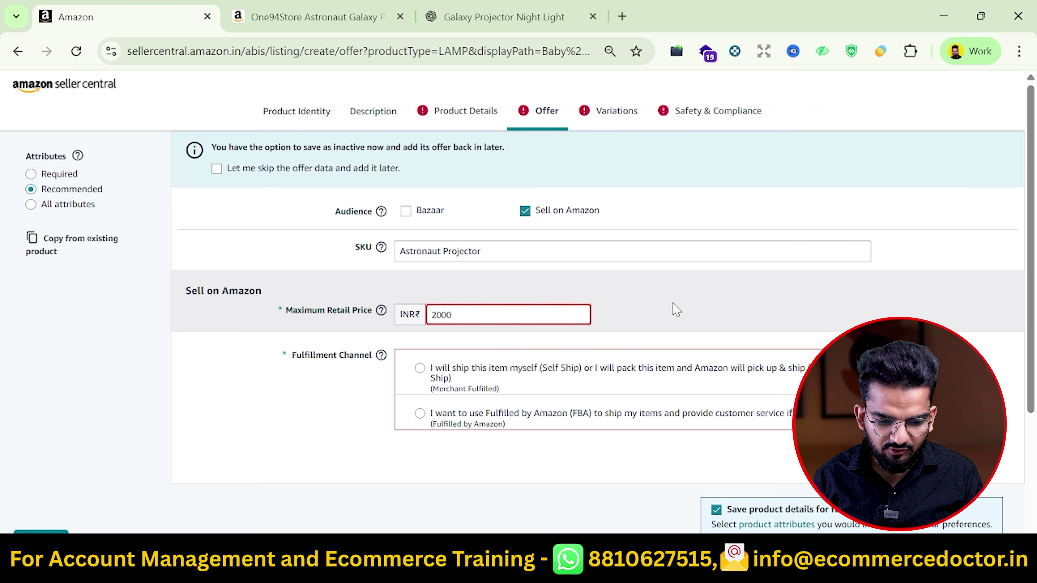
click(619, 347)
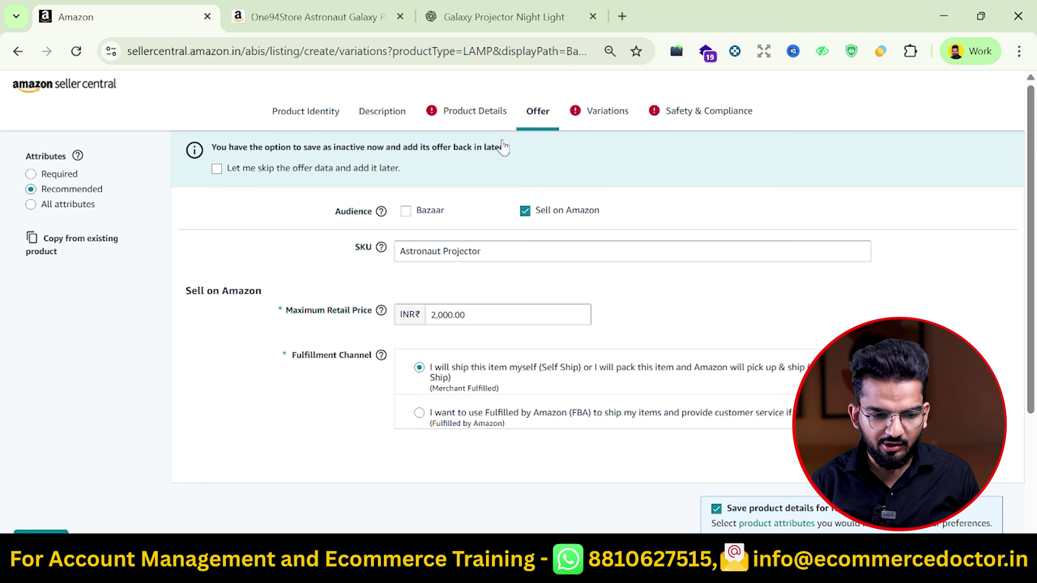
click(318, 17)
scroll(645, 434, down, 15)
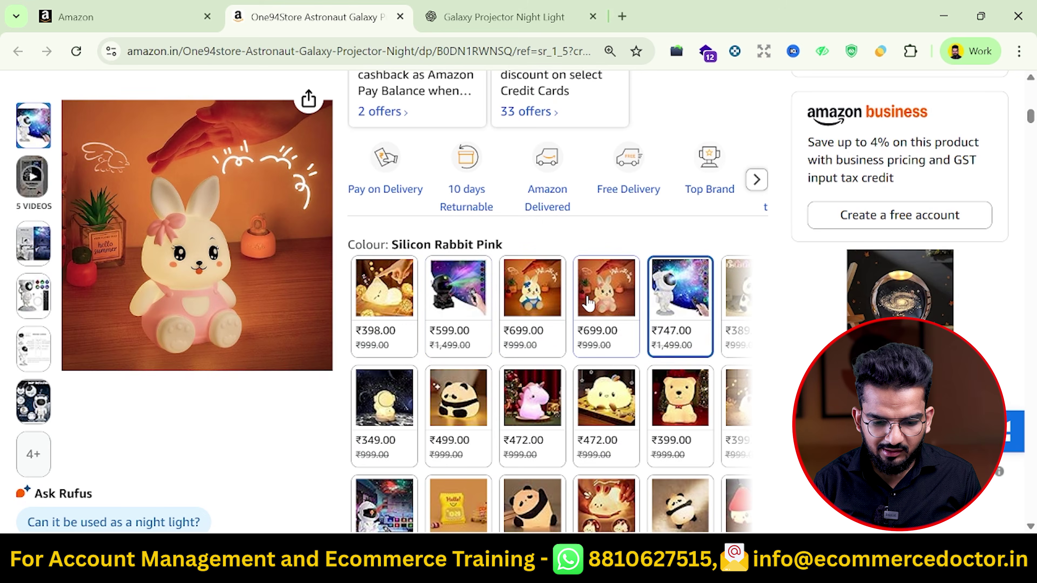
click(62, 14)
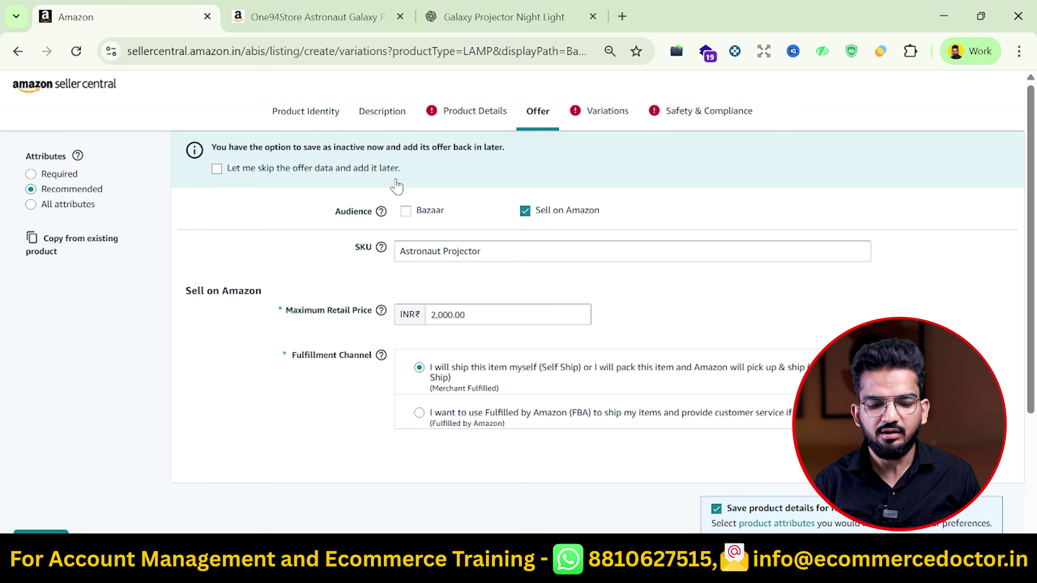
click(326, 16)
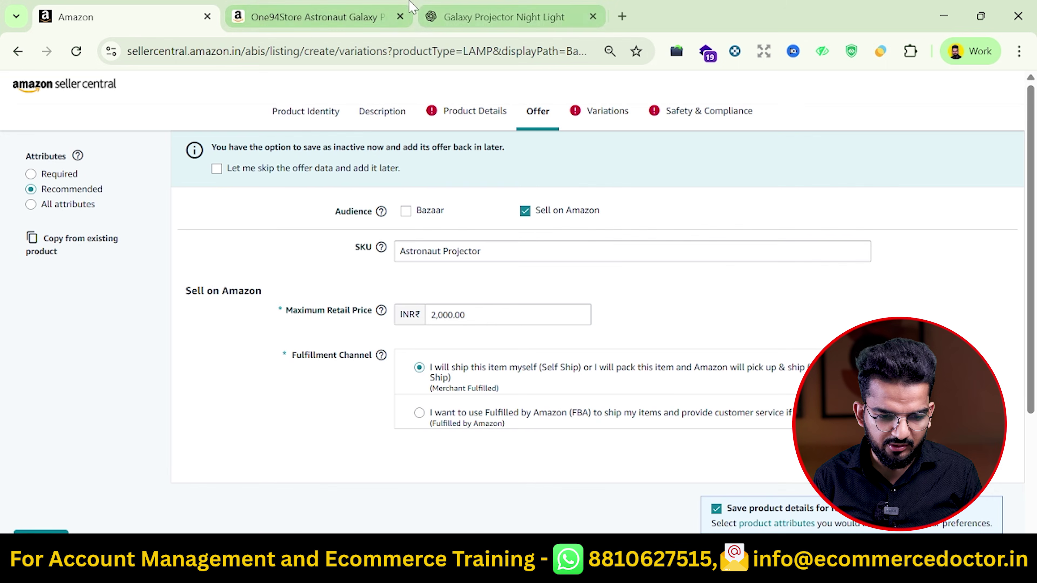
Add Red and Blue colour variations and give Blue the SKU 'Blue Projector'
click(317, 25)
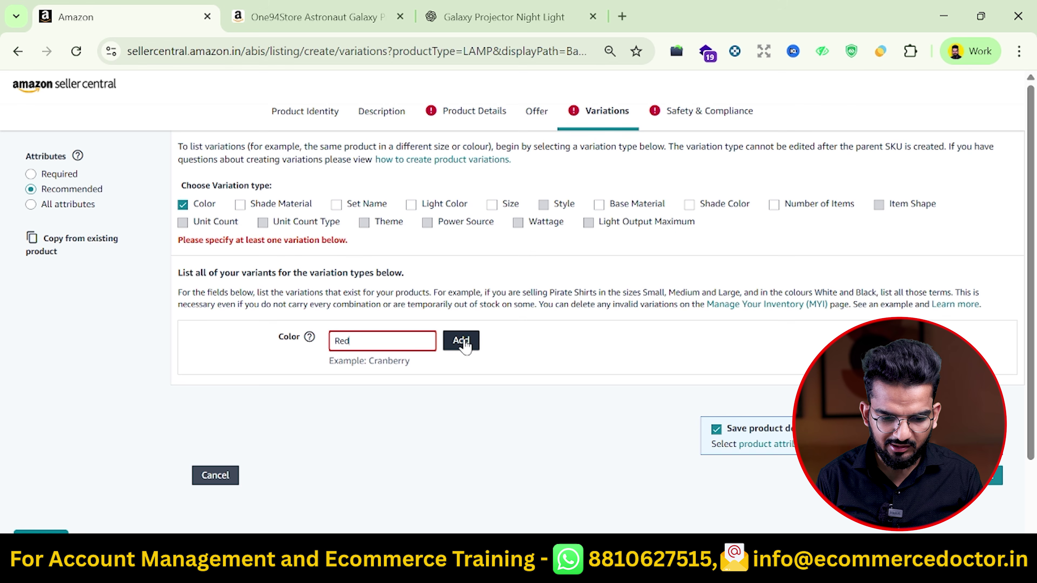
key(Return)
click(351, 328)
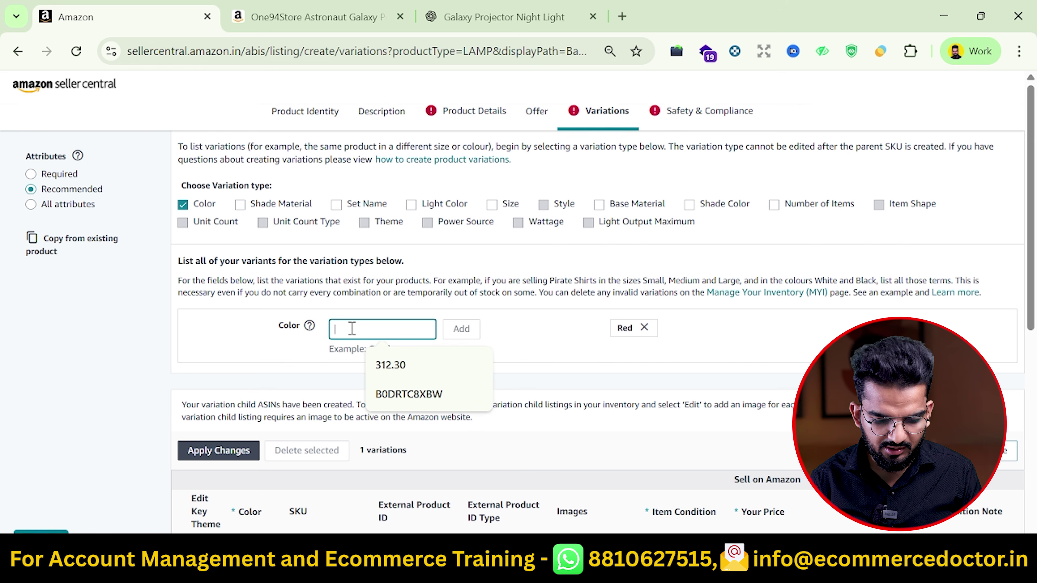
text(Blue)
scroll(518, 375, down, 5)
key(Return)
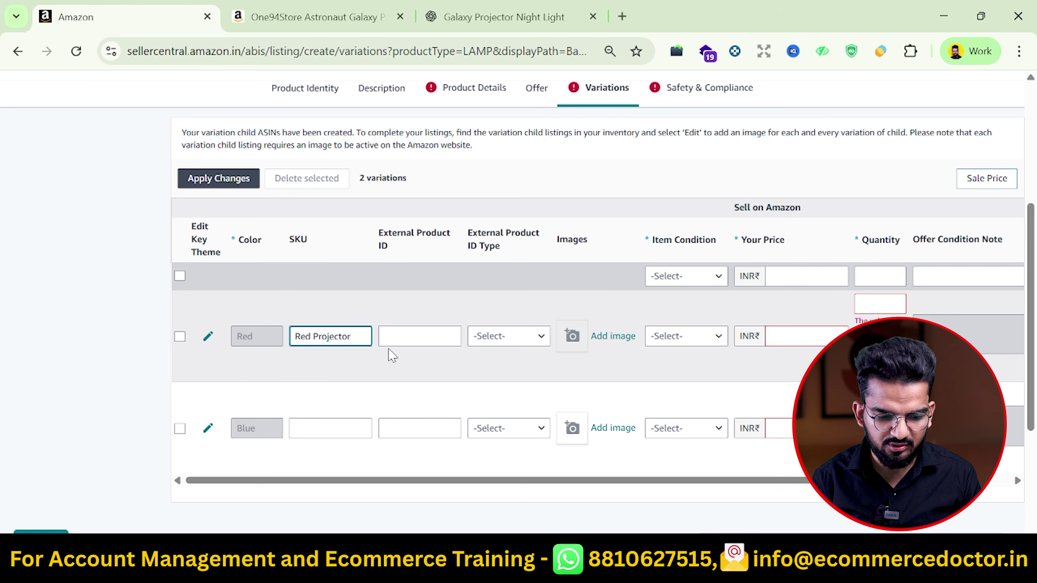
key(Tab)
text(Blue )
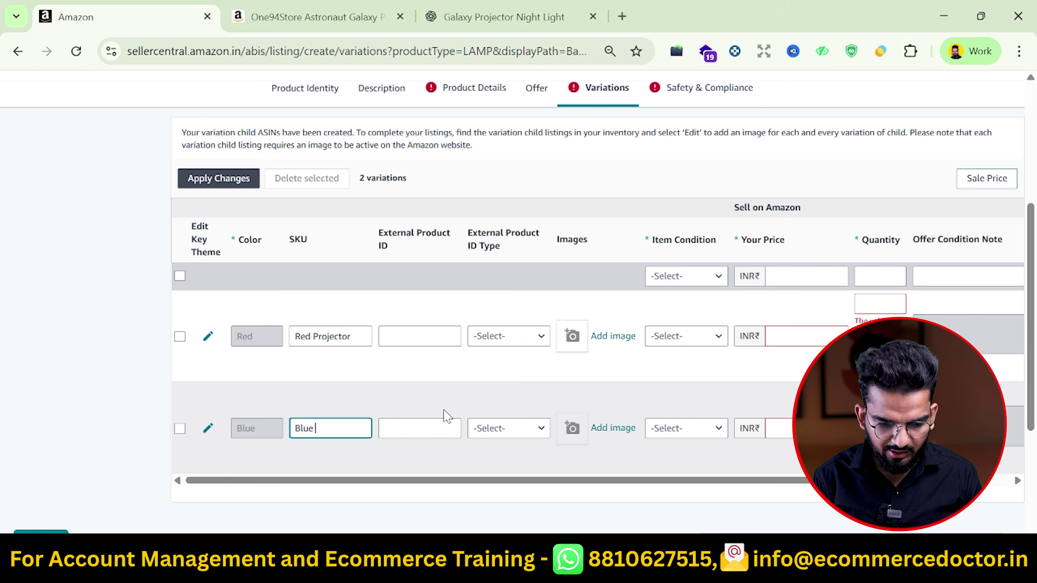
text(Projector)
Set the product ID type to ASIN for both the Red and Blue variations
click(521, 338)
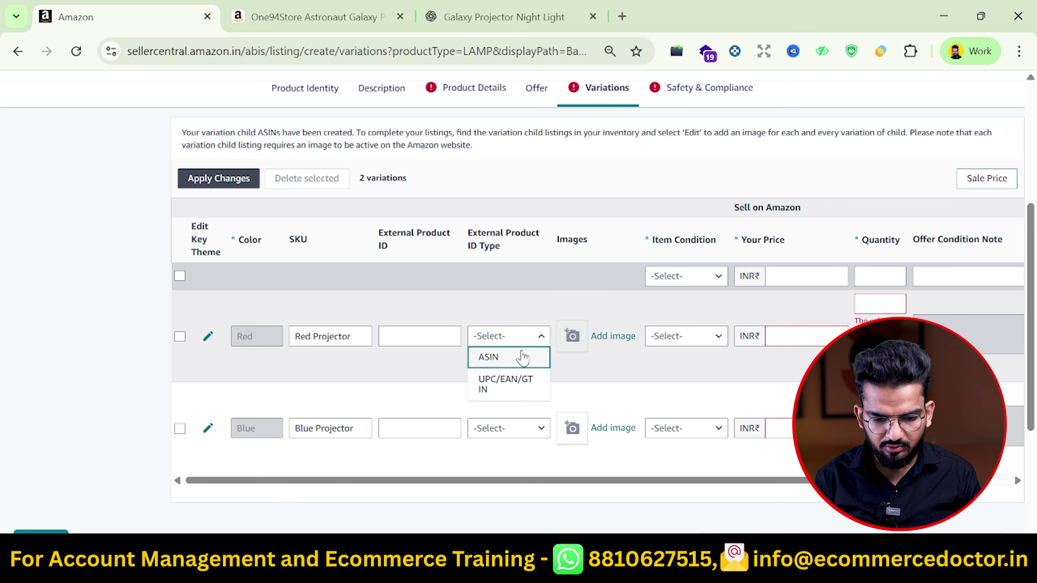
click(518, 437)
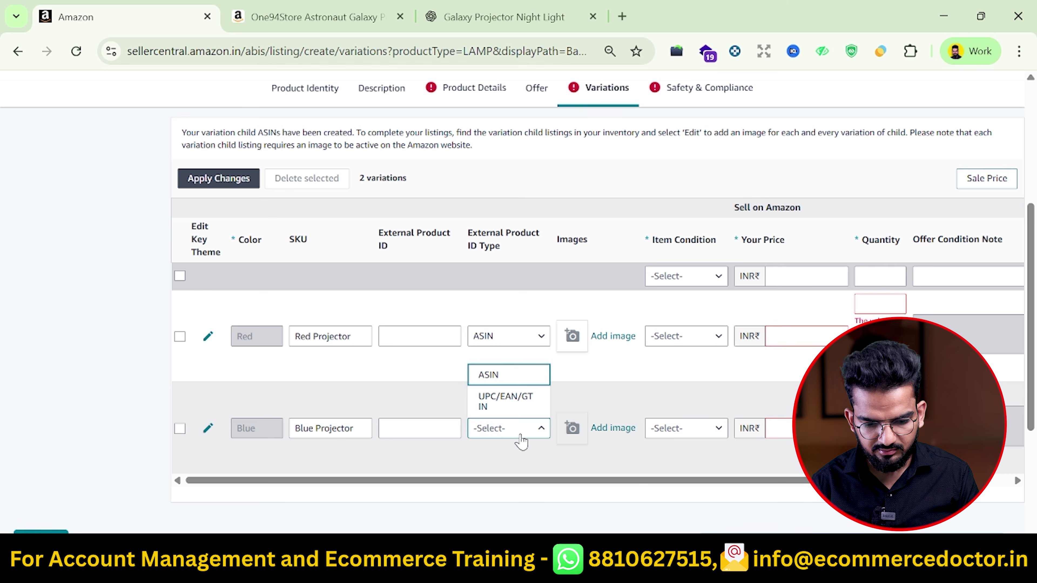
click(410, 452)
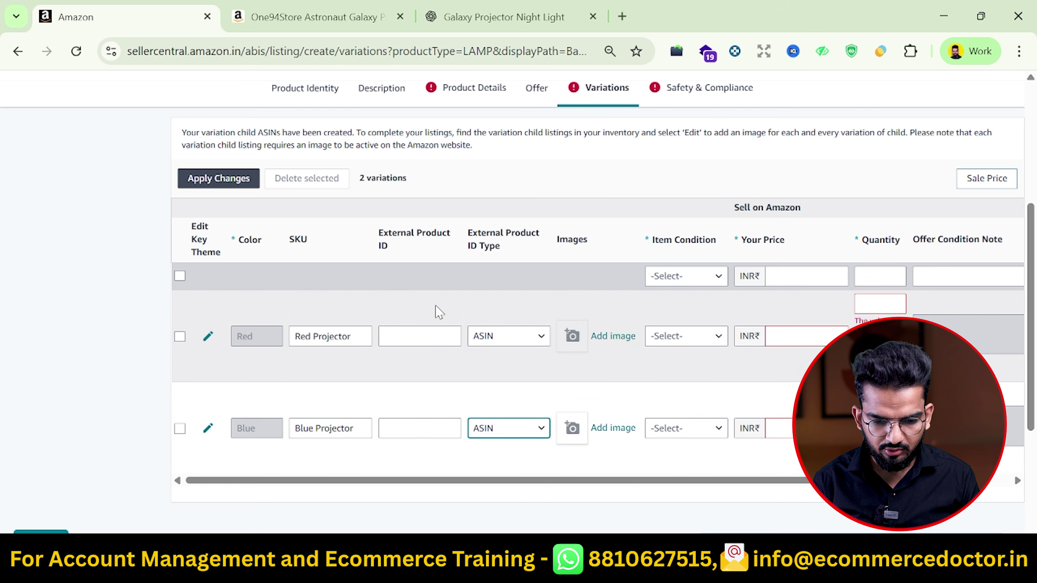
click(613, 338)
click(751, 165)
click(614, 428)
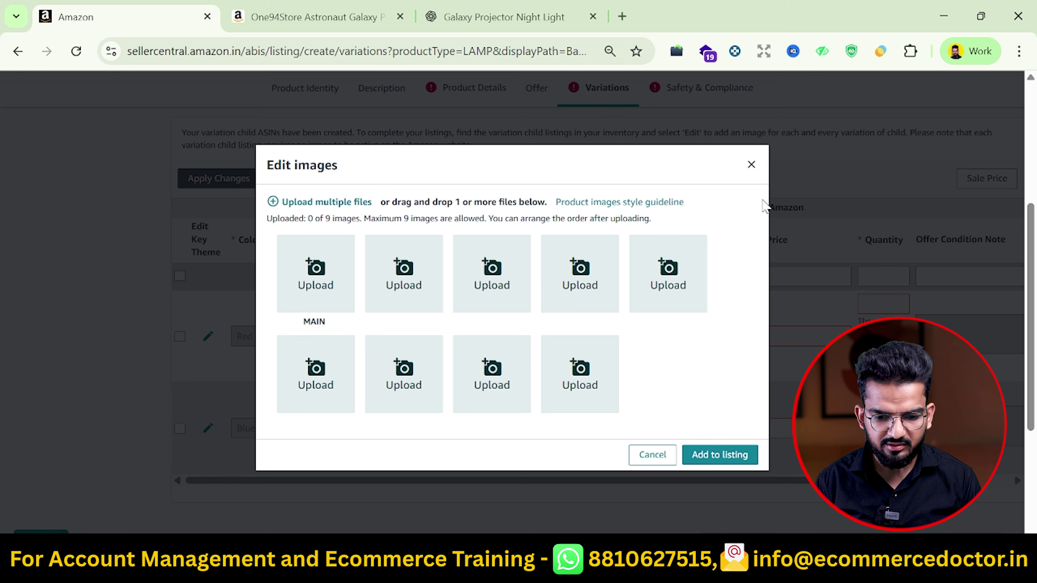
click(752, 165)
Mark both variations New, price Red at 749 and Blue at 800, and give Red quantity 20
click(653, 335)
click(664, 362)
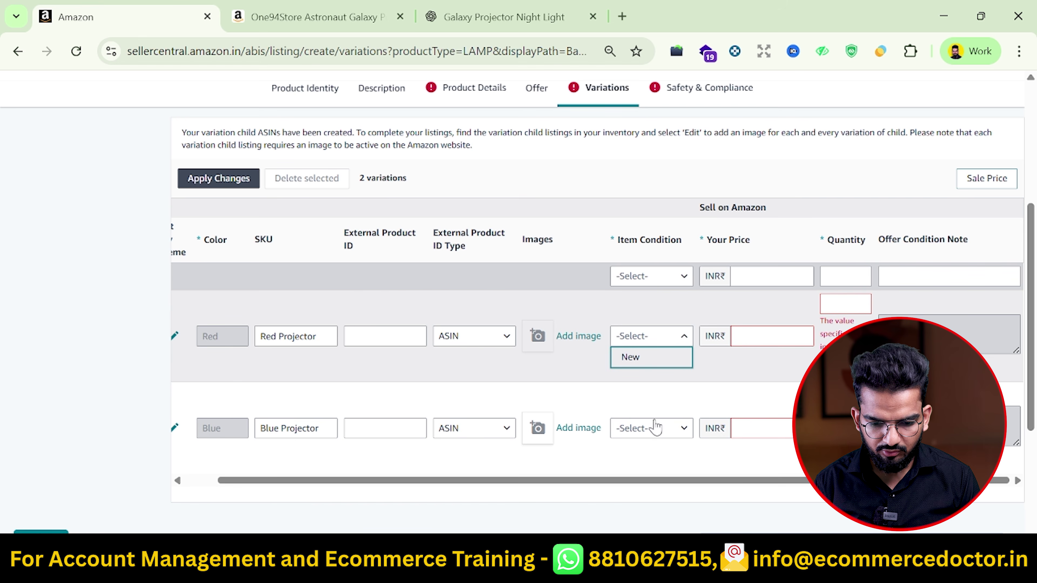
click(653, 428)
click(663, 408)
click(778, 337)
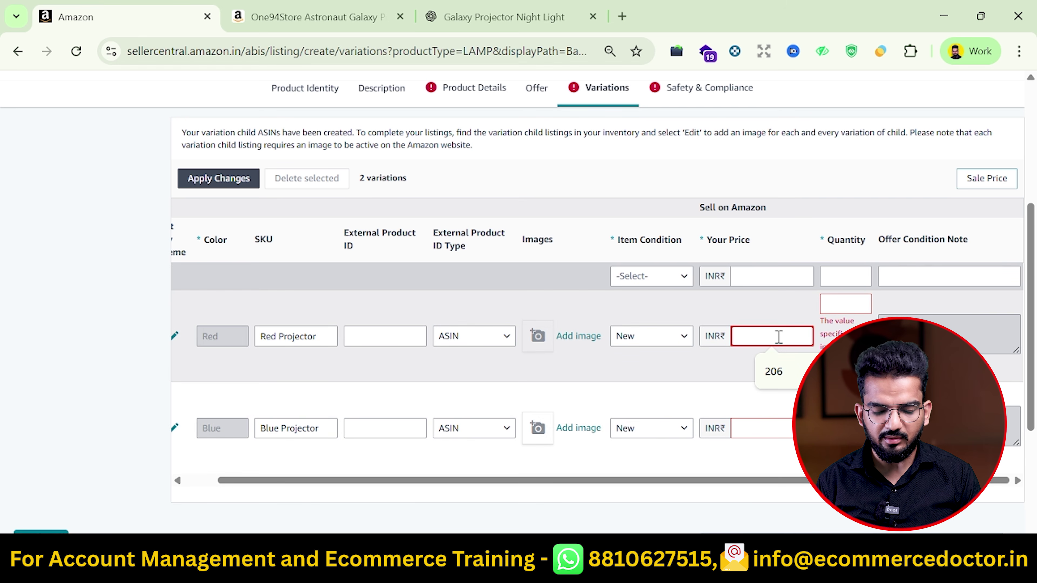
text(749)
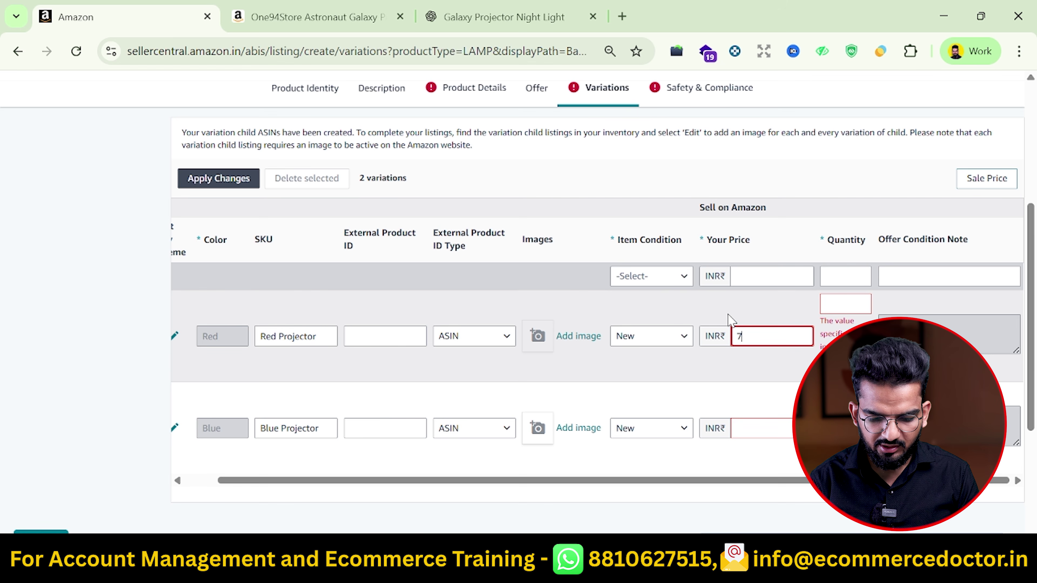
click(772, 432)
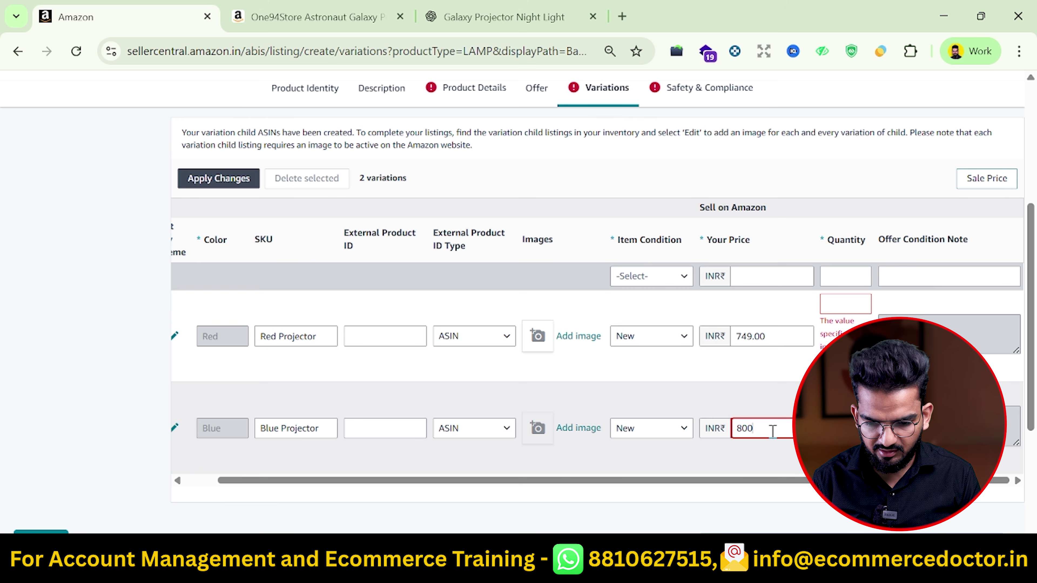
text(800)
click(840, 306)
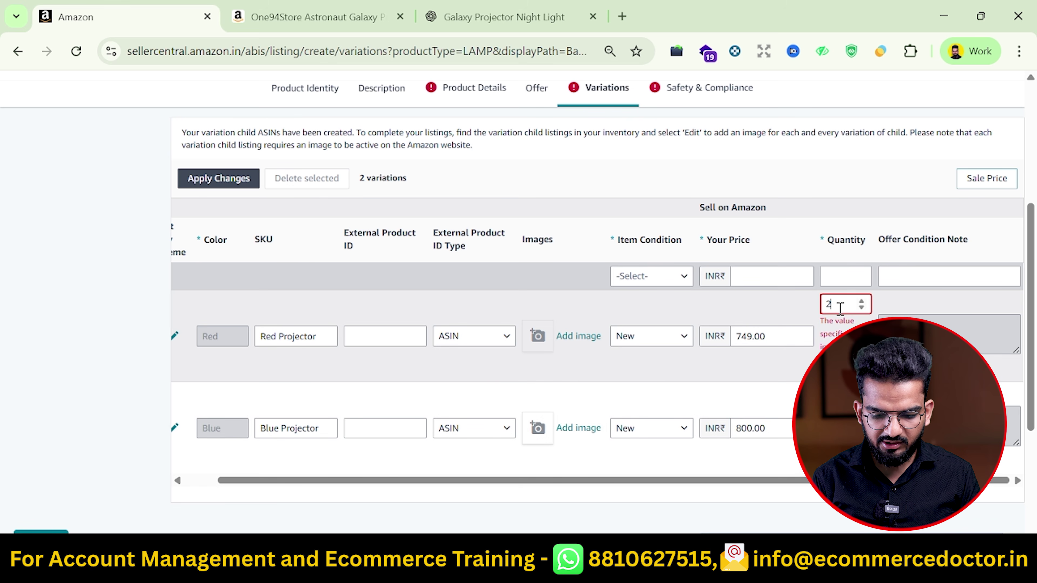
click(840, 396)
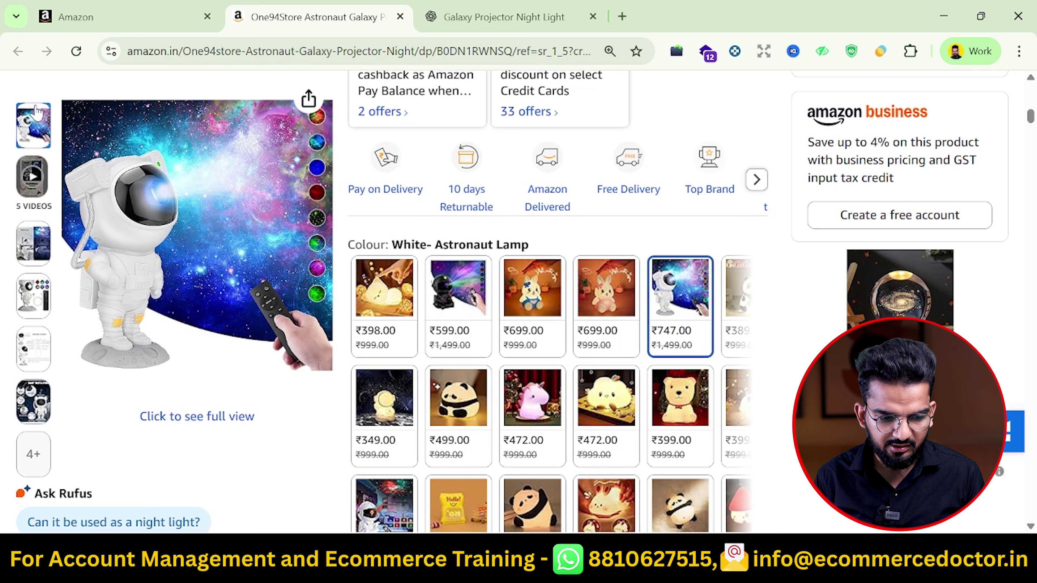
Set the lamp's Country/Region of Origin to India in Safety & Compliance
click(75, 17)
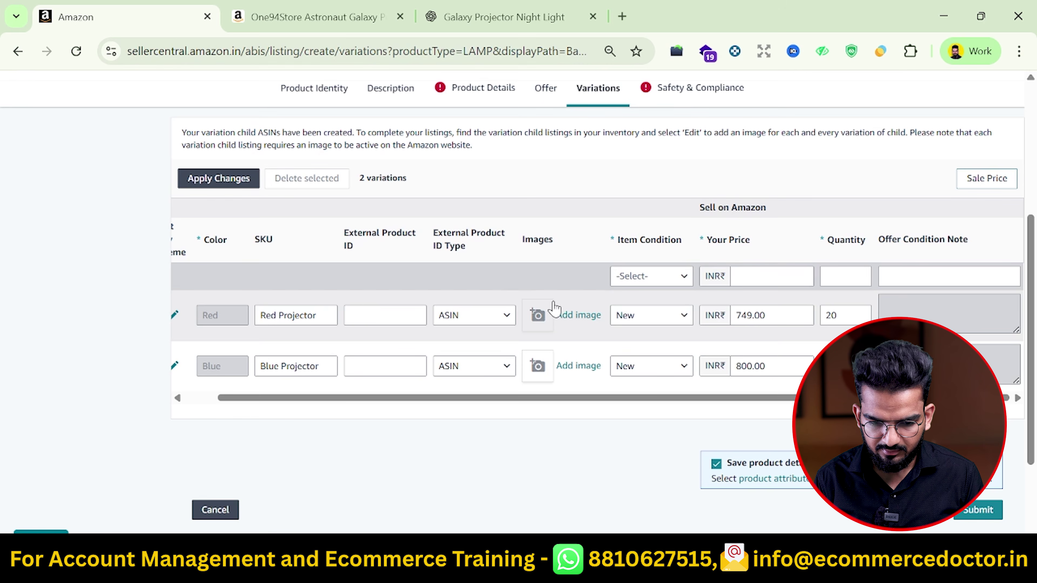
click(686, 97)
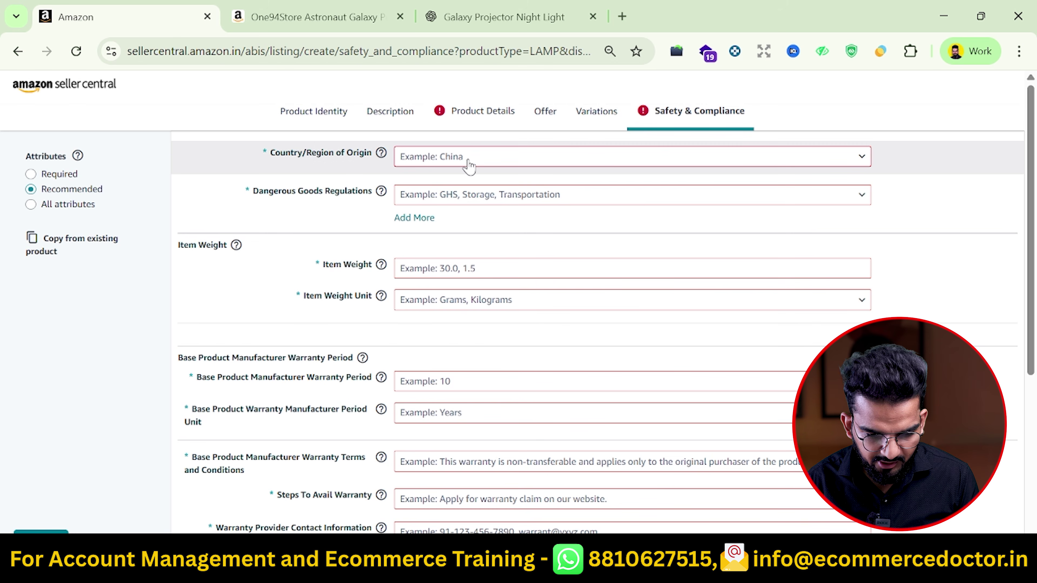
click(469, 164)
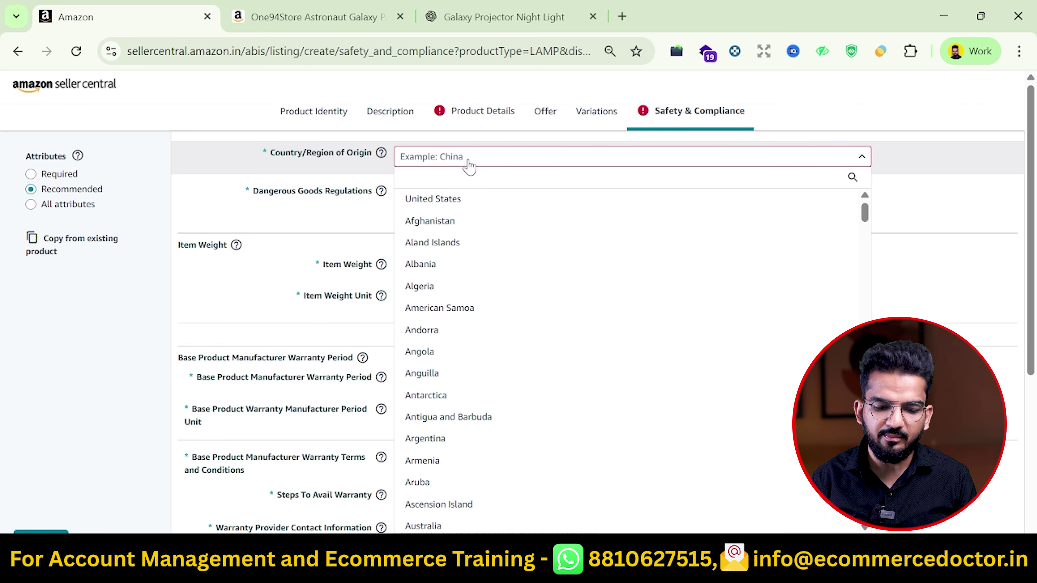
text(ind)
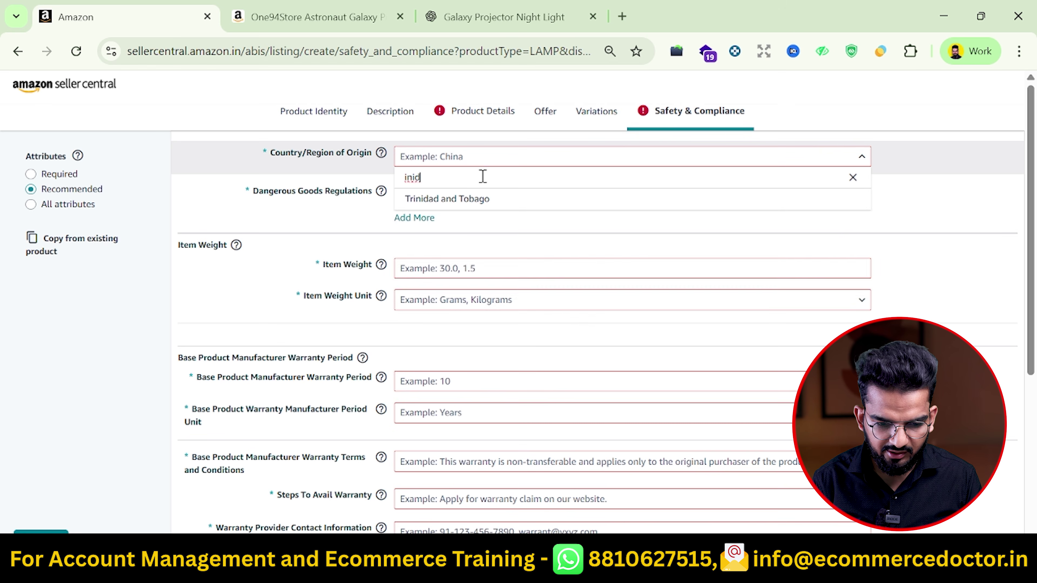
text(i)
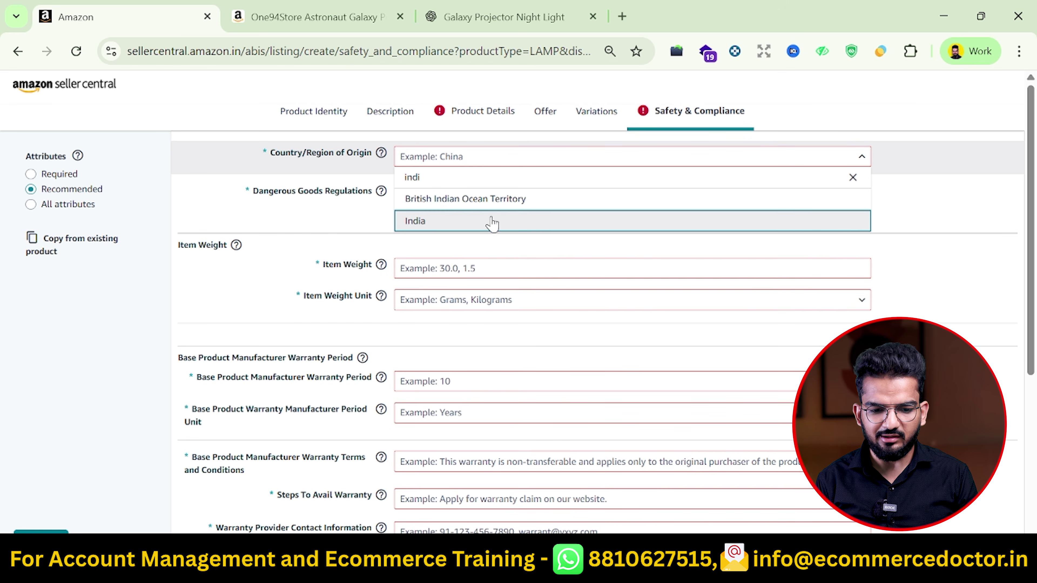
click(519, 217)
Review the reference product page's style details and its China country of origin
click(322, 17)
scroll(540, 274, down, 10)
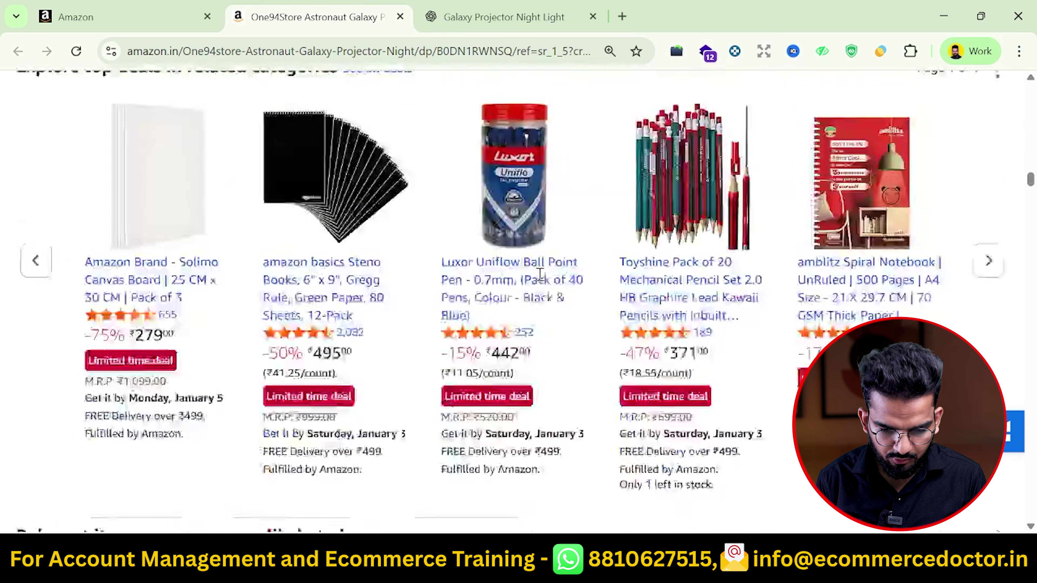
scroll(540, 274, down, 15)
scroll(371, 293, down, 2)
click(329, 366)
scroll(378, 393, down, 3)
scroll(375, 388, down, 5)
scroll(374, 392, up, 3)
scroll(440, 380, up, 10)
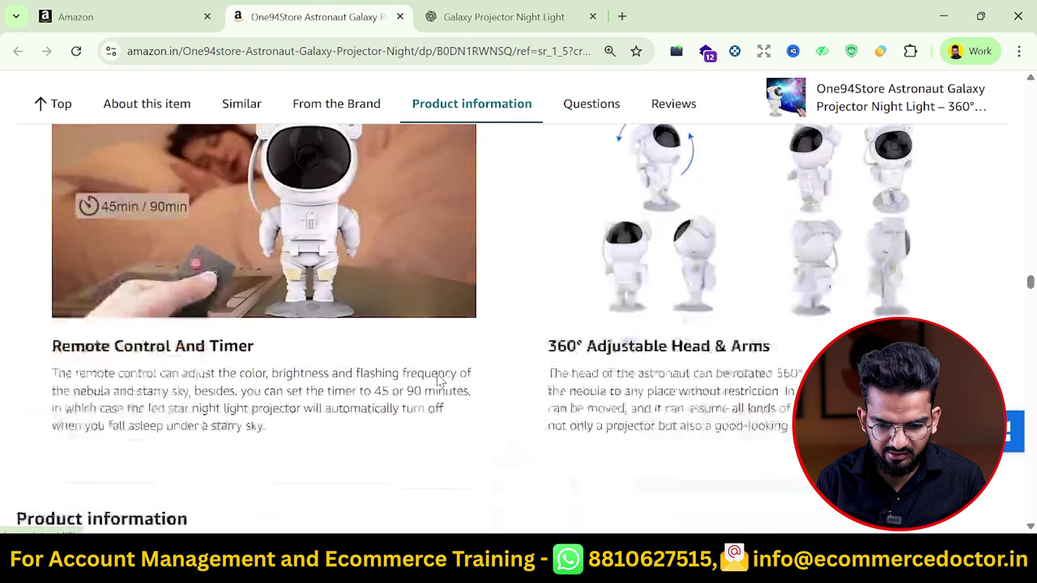
scroll(440, 381, down, 6)
scroll(637, 319, down, 5)
scroll(644, 345, down, 3)
double_click(762, 194)
drag(763, 193, 756, 197)
click(765, 208)
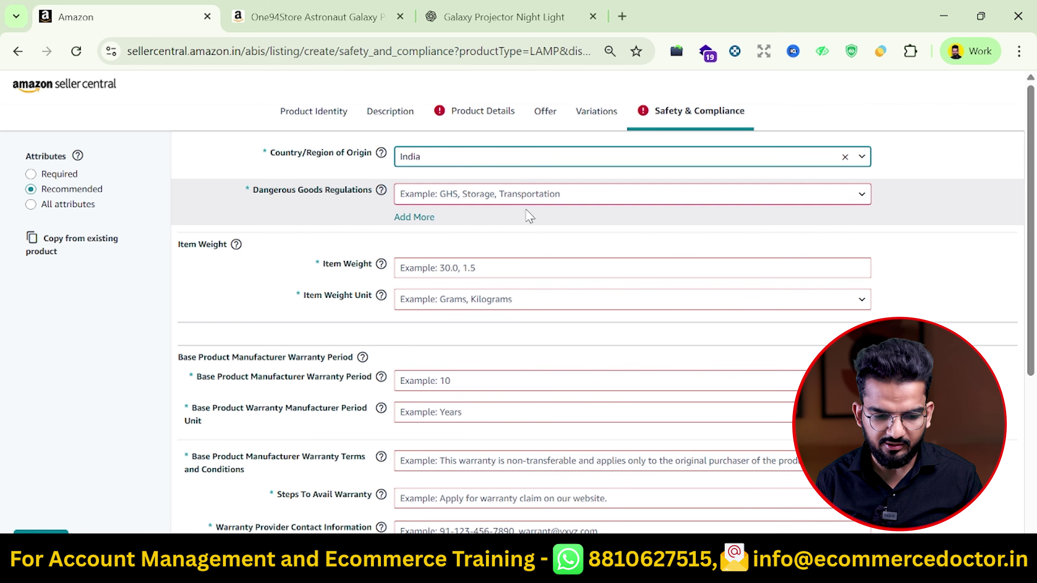
Set Dangerous Goods Regulations to Storage
click(526, 195)
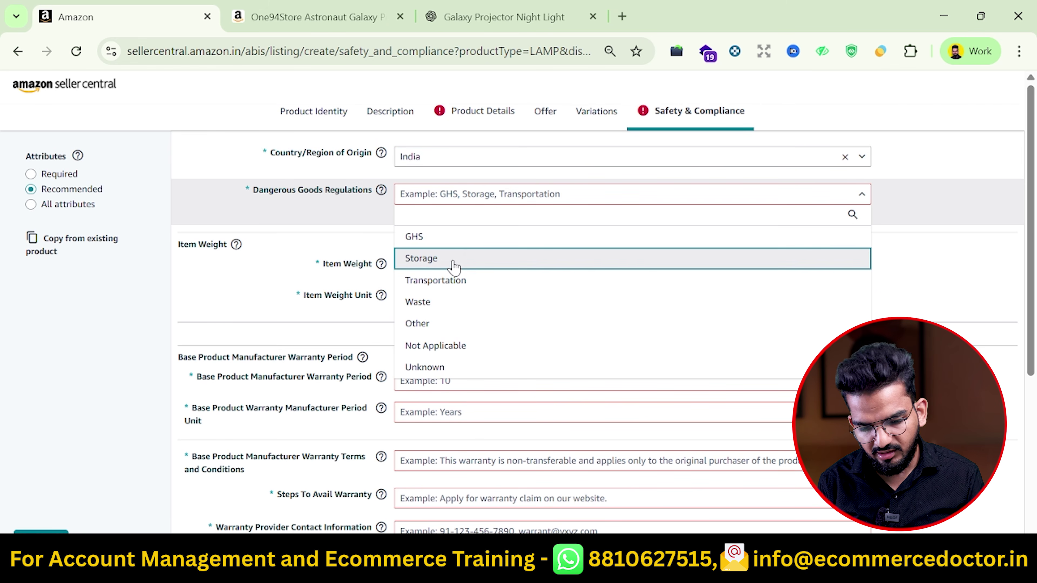
scroll(326, 396, down, 3)
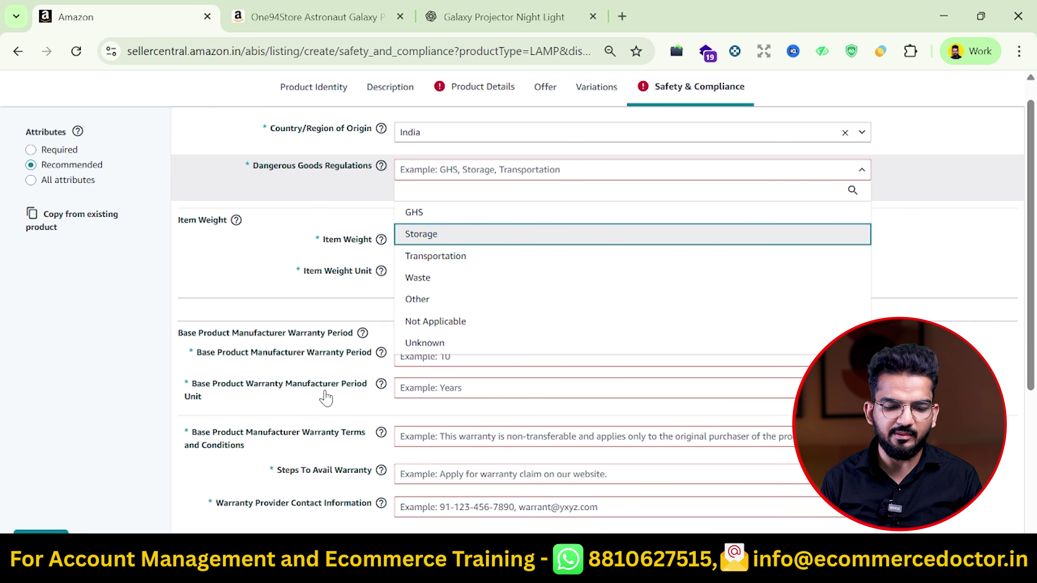
key(Return)
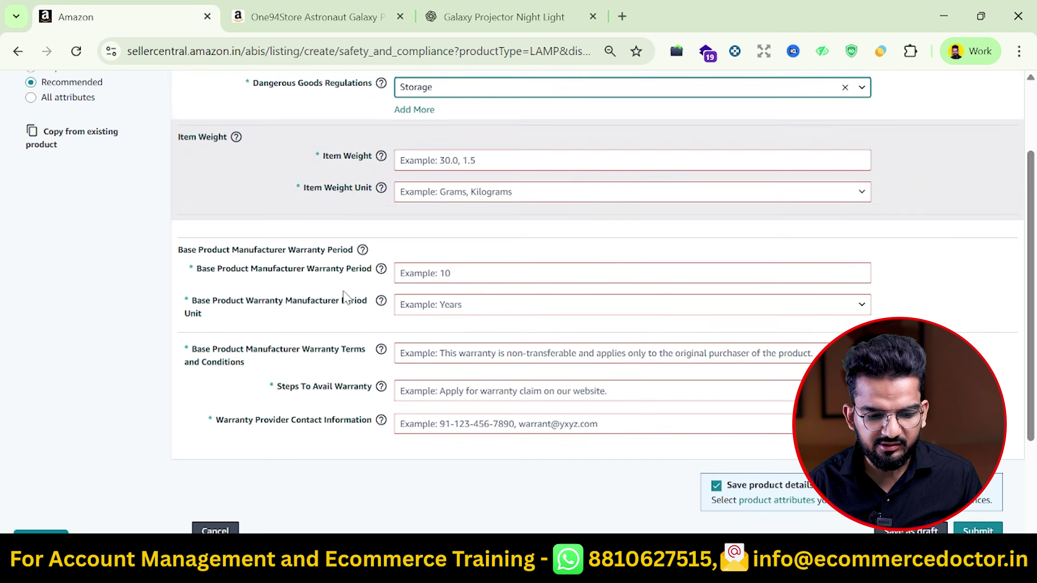
scroll(359, 294, down, 1)
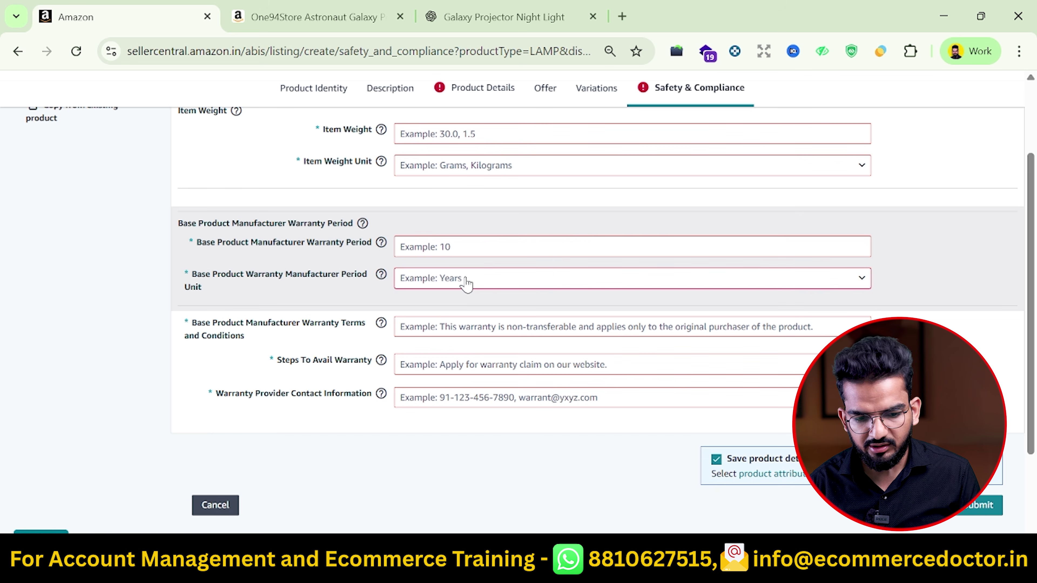
Begin filling in the Steps To Avail Warranty field
drag(281, 360, 331, 360)
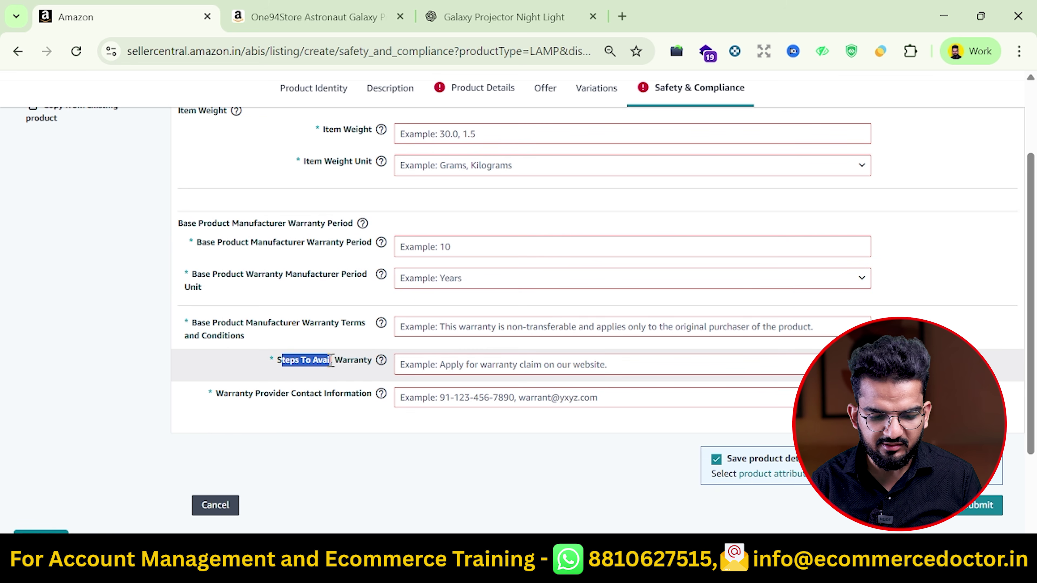
click(456, 362)
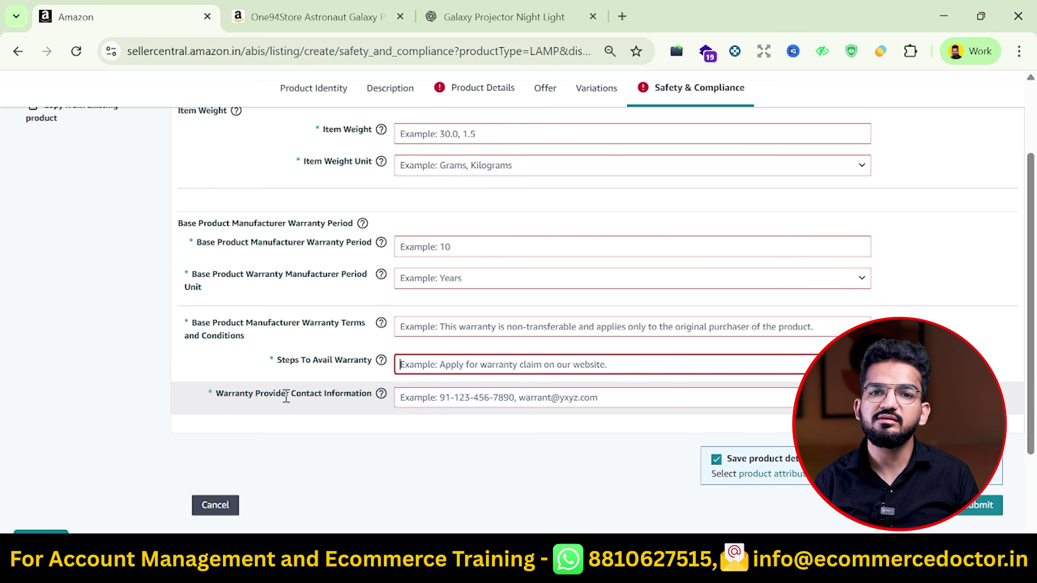
scroll(529, 378, up, 3)
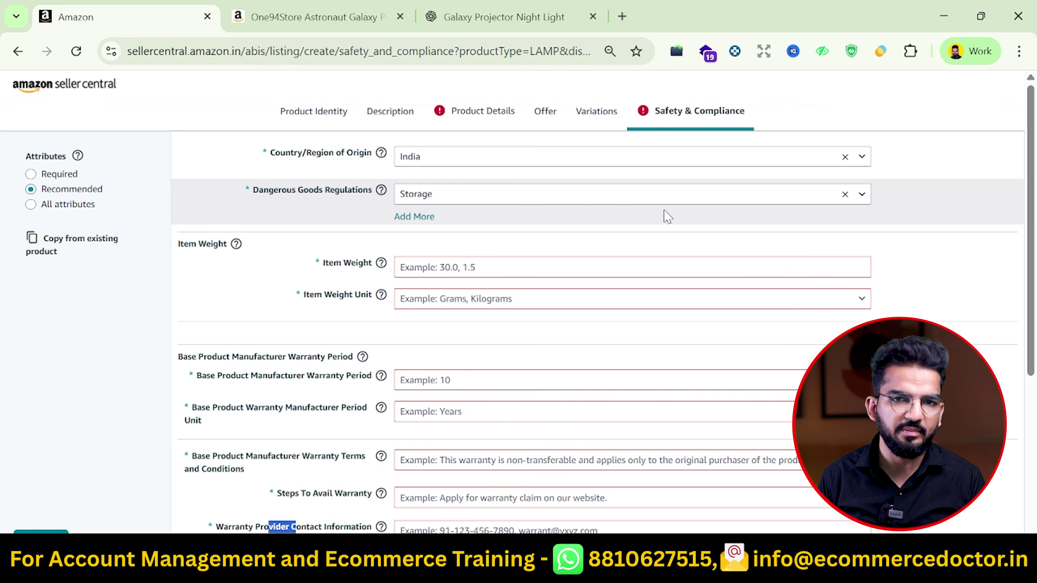
scroll(598, 245, down, 6)
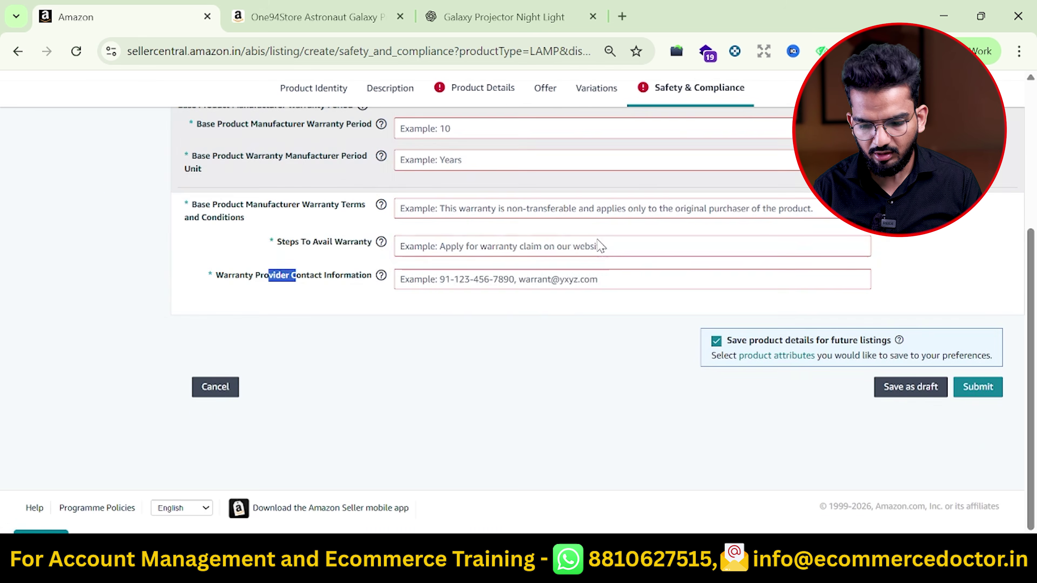
Compare the competitor's astronaut lamp page, browsing both pages of its colour variations
key(ctrl+Tab)
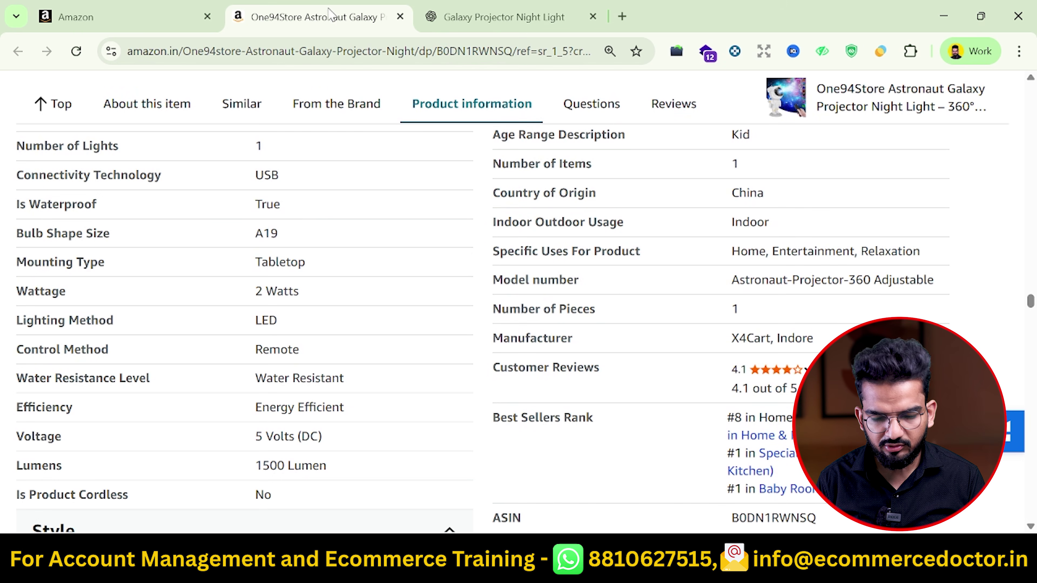
scroll(621, 299, up, 20)
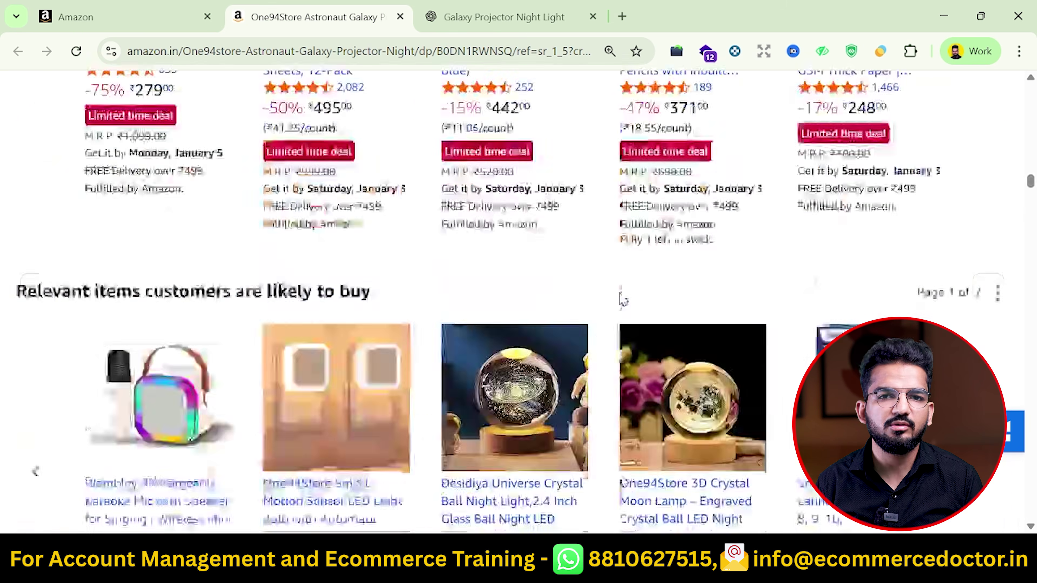
scroll(621, 300, up, 5)
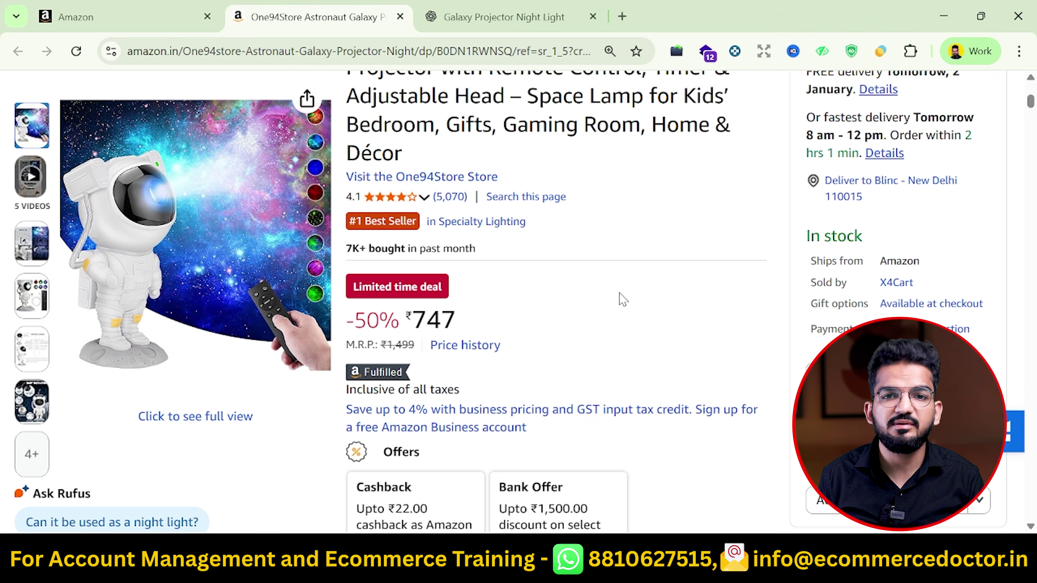
scroll(623, 300, down, 10)
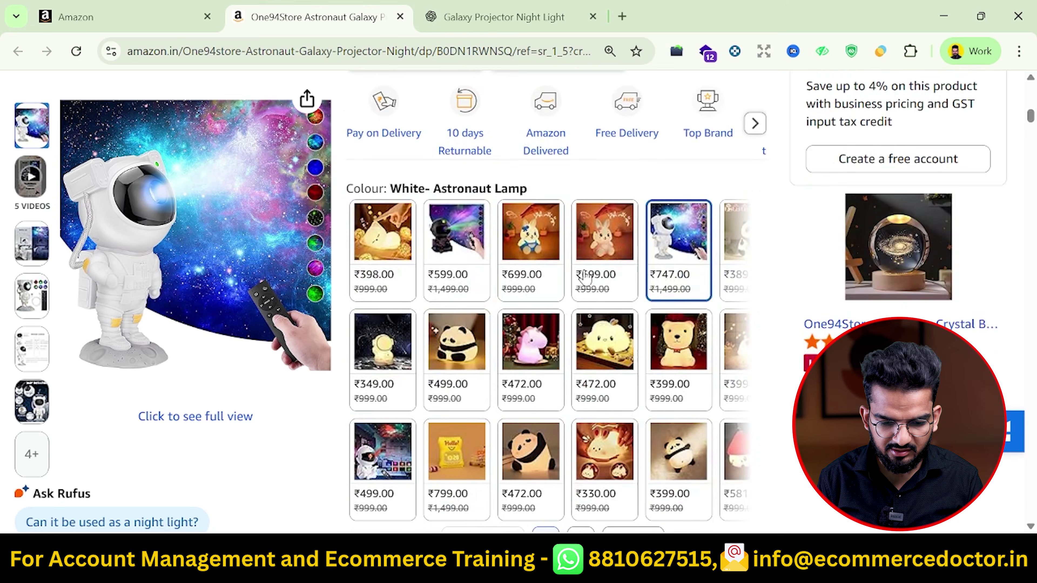
scroll(685, 325, down, 3)
click(588, 427)
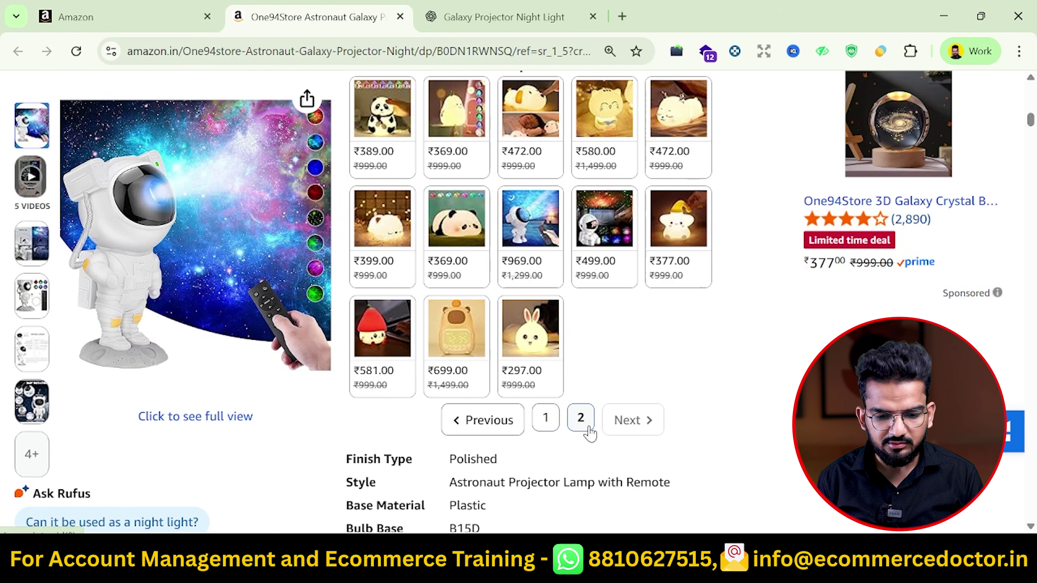
click(545, 418)
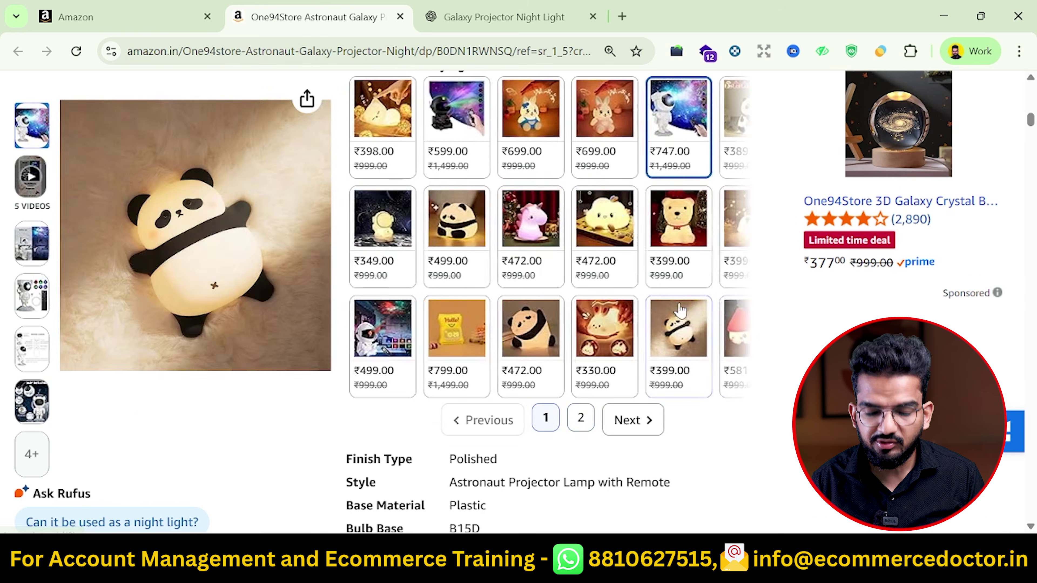
scroll(679, 311, up, 6)
scroll(679, 309, up, 3)
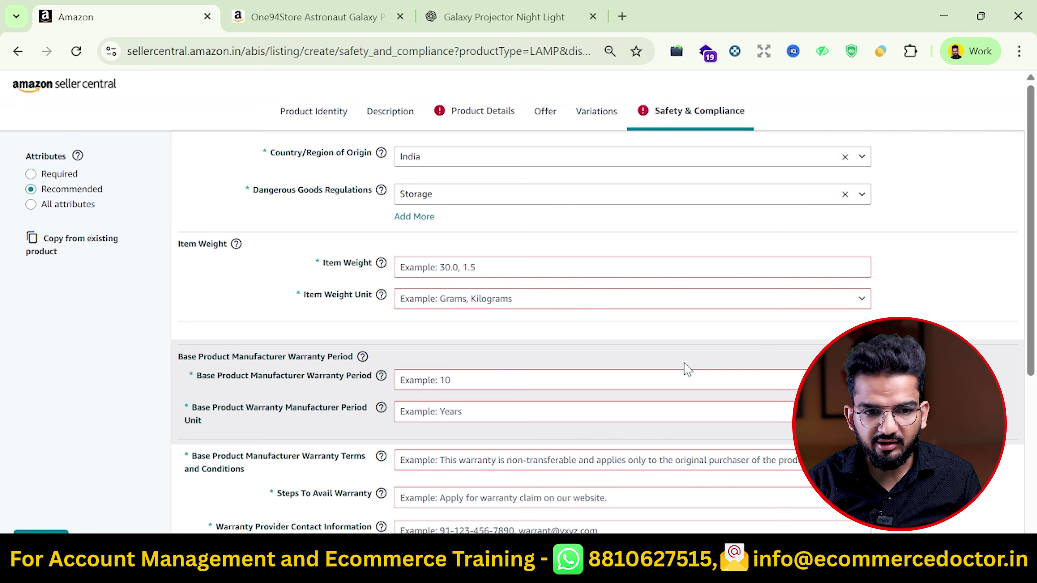
scroll(356, 265, down, 1)
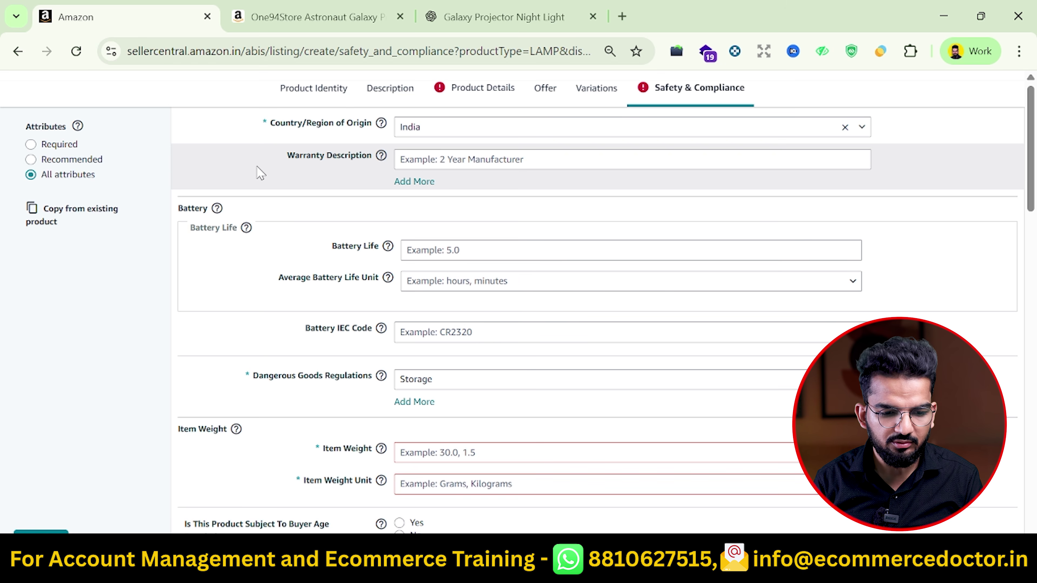
Open Product Details and read the Generic Keyword help tooltip
click(502, 102)
scroll(422, 320, down, 2)
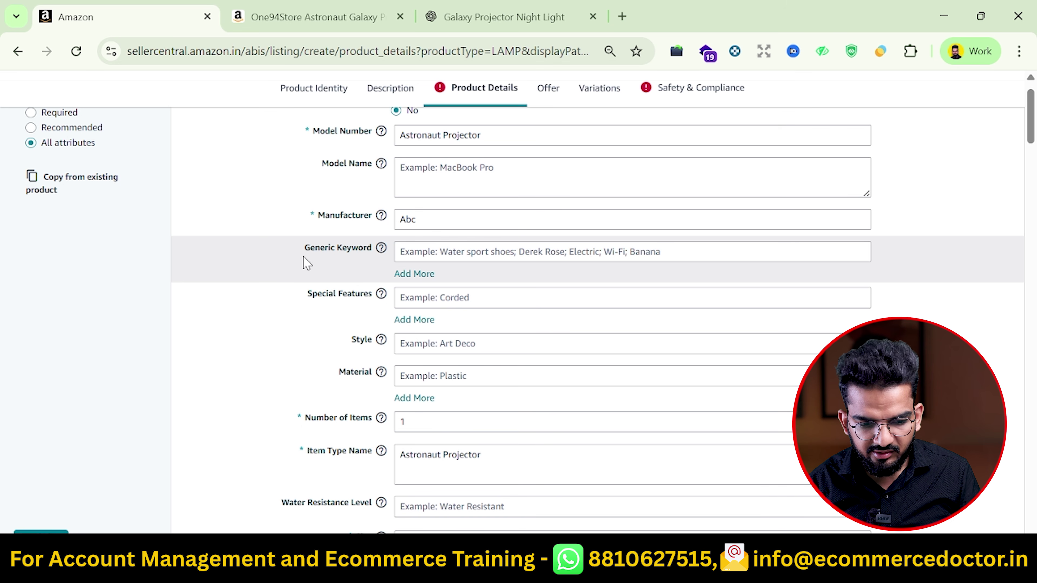
mouse_move(382, 248)
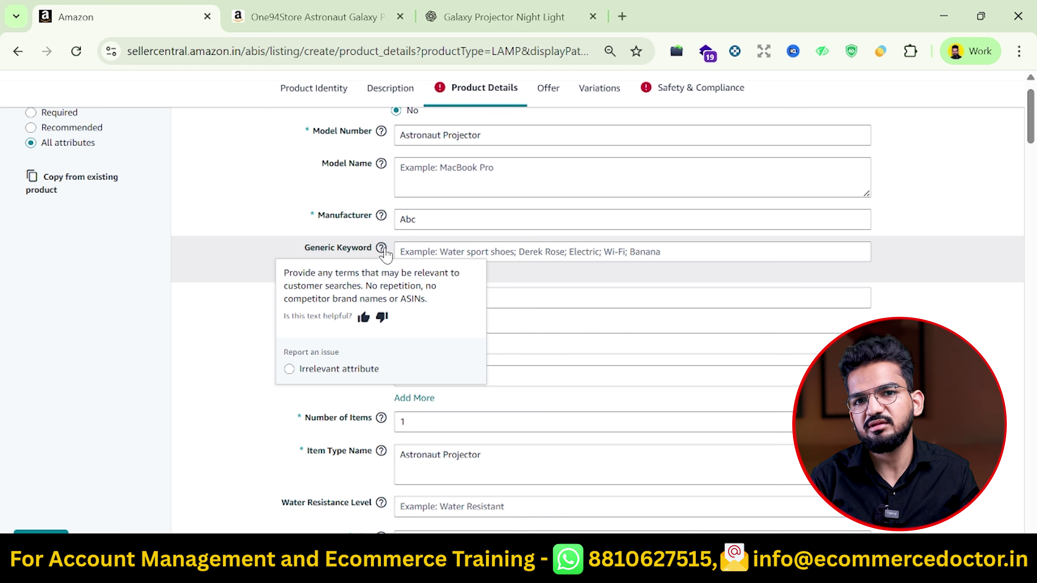
Paste the spreadsheet's primary keywords from column B into the first Generic Keyword row
click(505, 257)
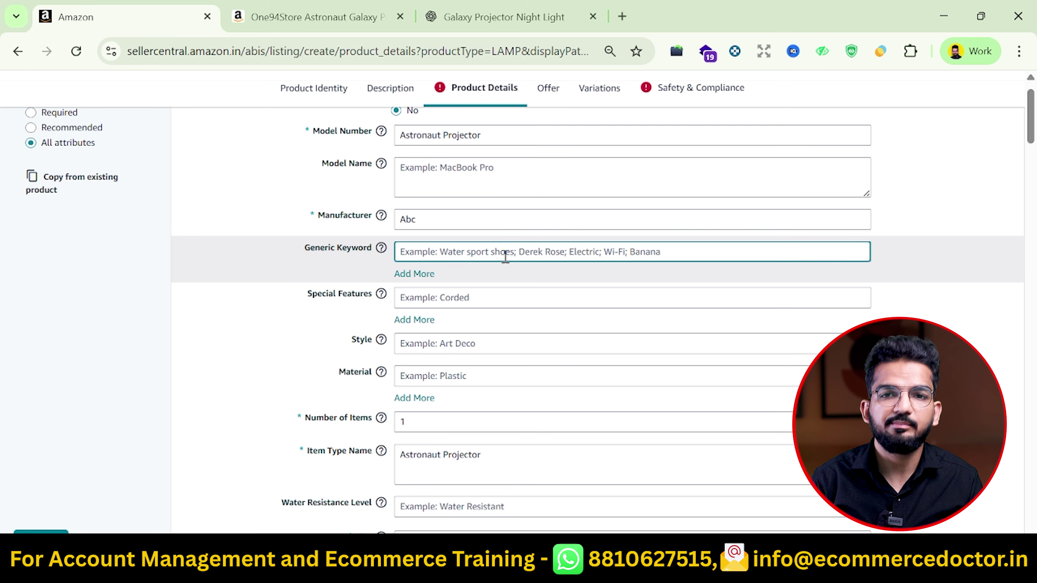
key(alt+Tab)
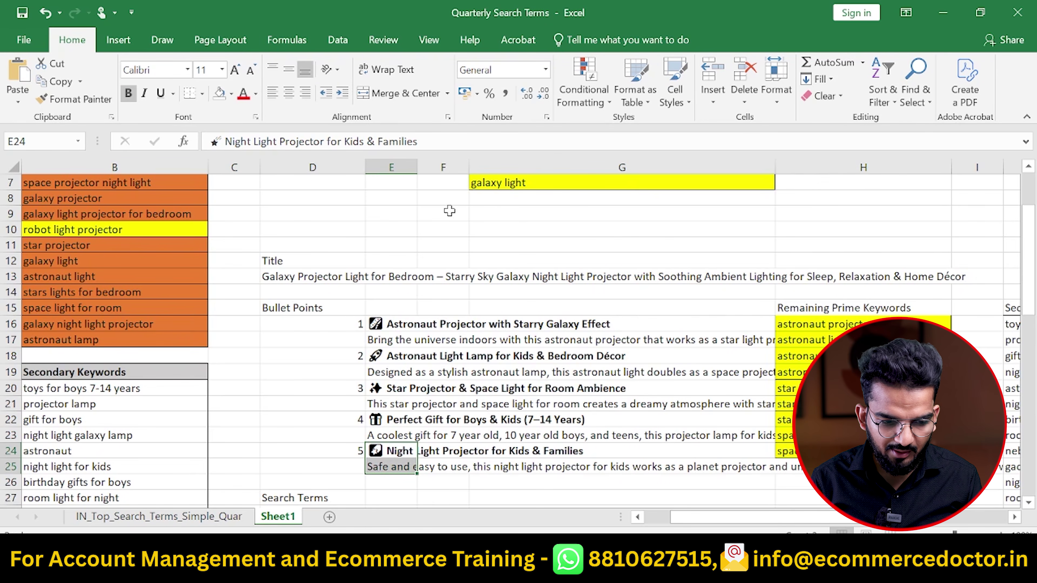
scroll(314, 274, up, 7)
scroll(315, 274, left, 2)
drag(255, 224, 254, 444)
key(ctrl+c)
key(alt+Tab)
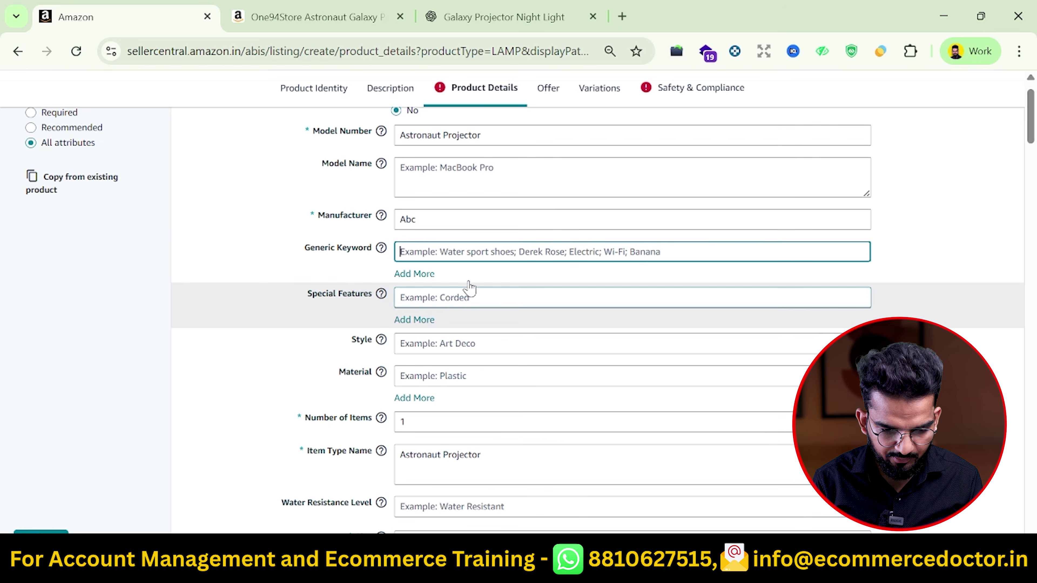
key(ctrl+v)
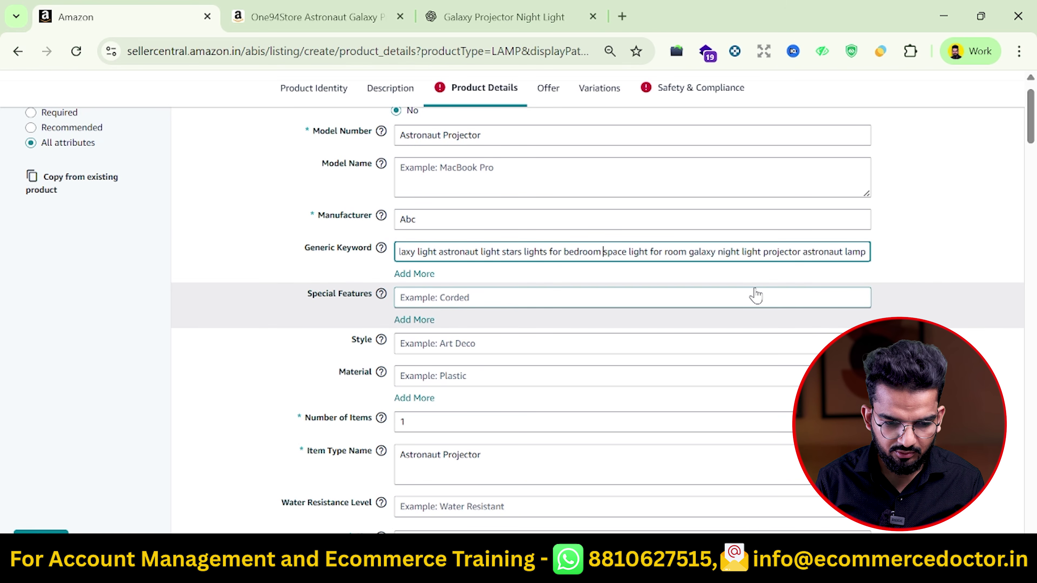
key(End)
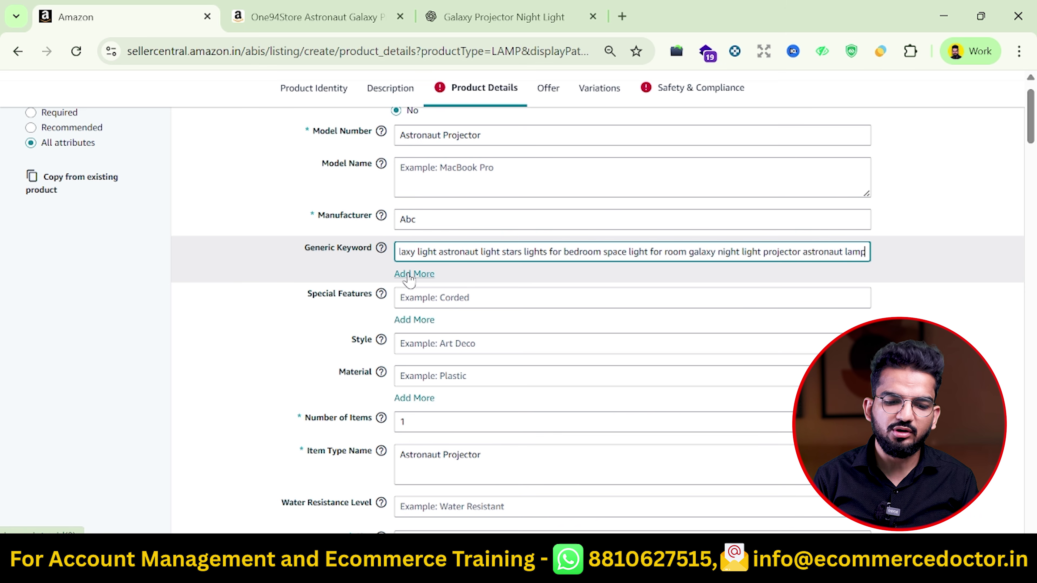
Add more Generic Keyword rows and fill rows two and three with B6:B8 and B9:B11
click(409, 274)
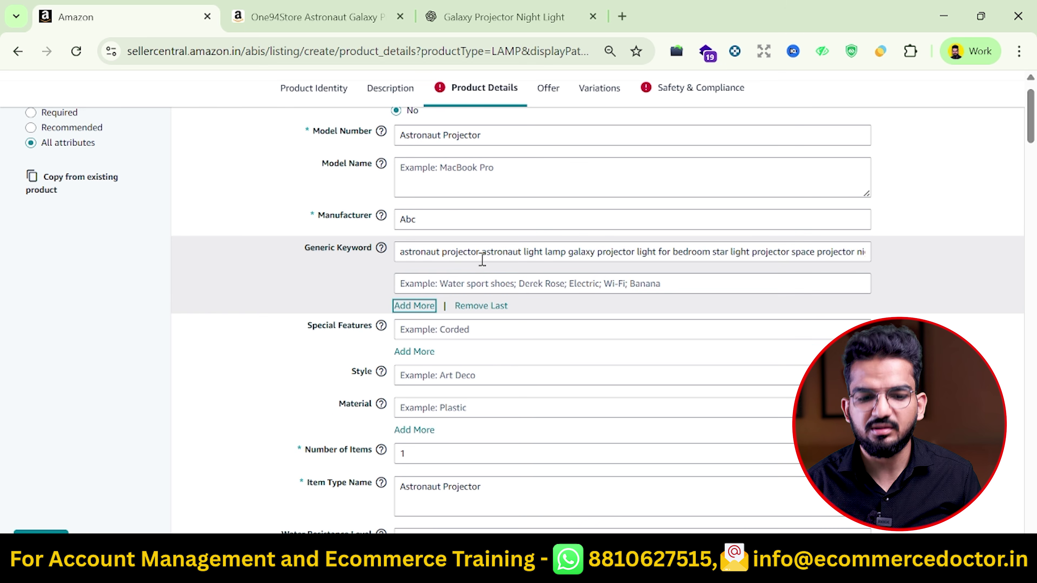
click(415, 306)
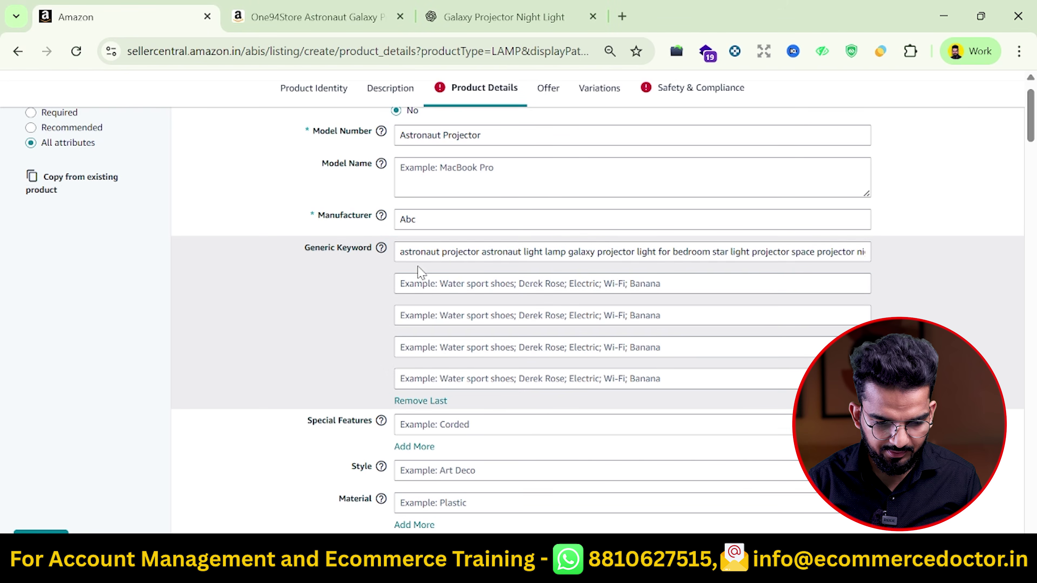
click(475, 260)
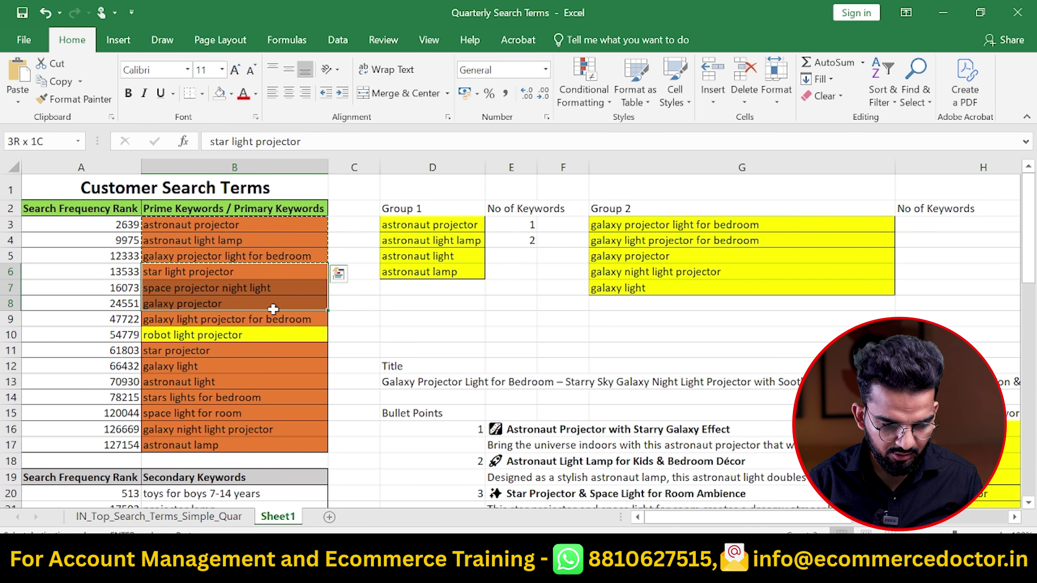
drag(235, 272, 310, 303)
key(ctrl+c)
key(ctrl+v)
drag(234, 319, 267, 351)
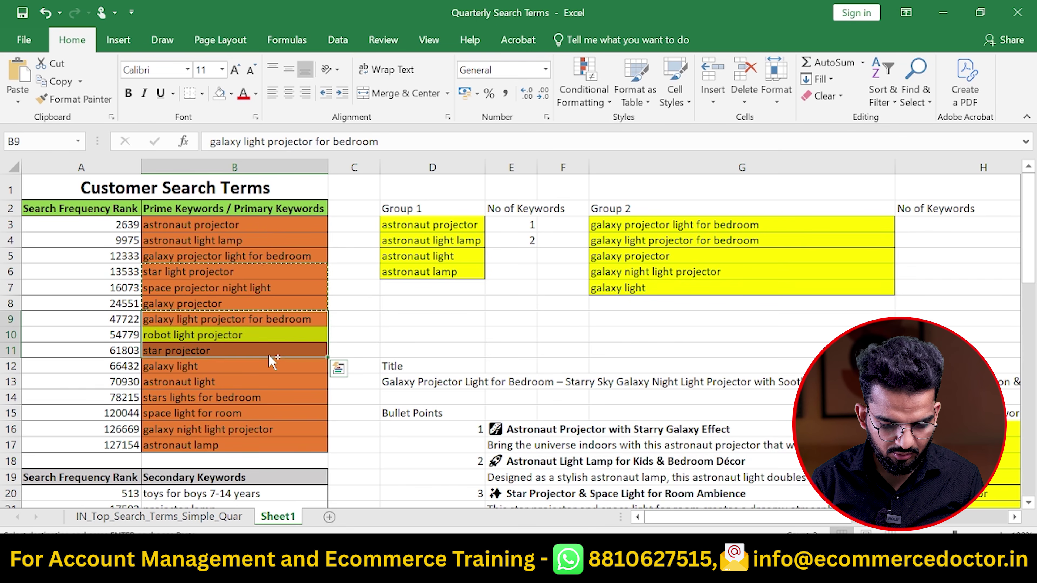
key(ctrl+c)
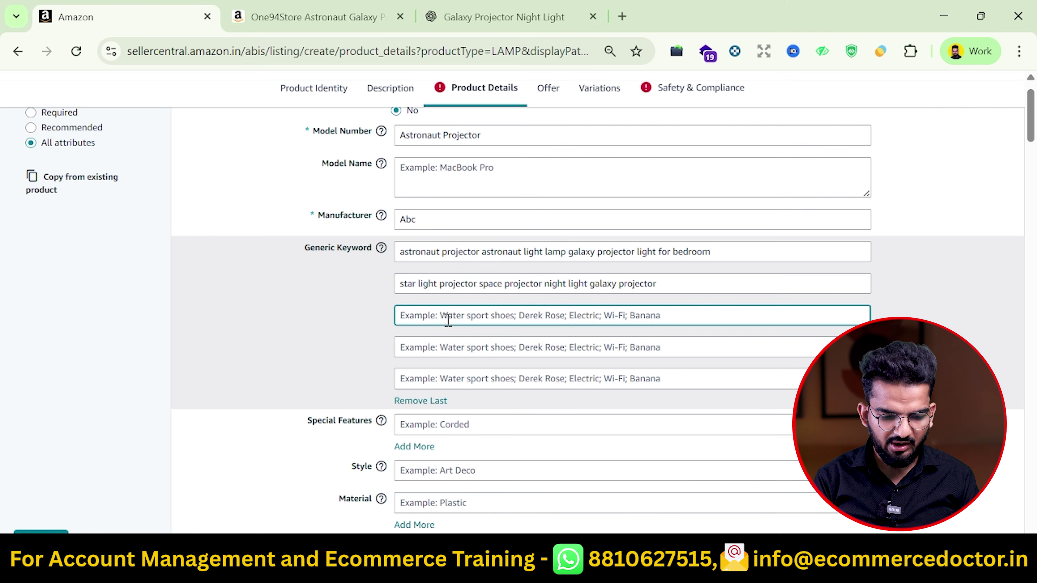
key(ctrl+v)
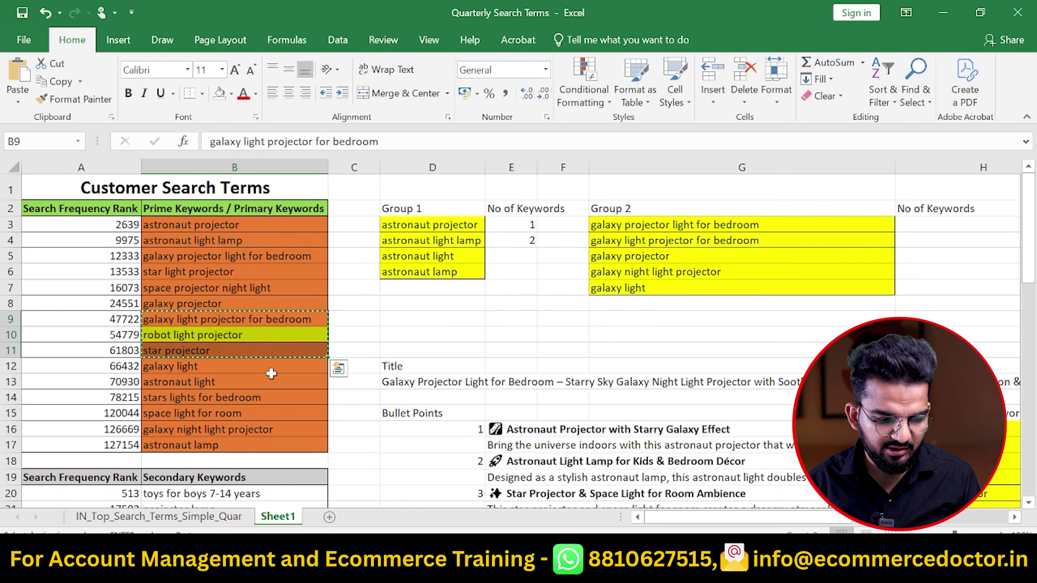
Fill the fourth and fifth Generic Keyword rows with B12:B14 and B15:B17
click(260, 371)
drag(260, 371, 262, 393)
key(ctrl+c)
key(ctrl+v)
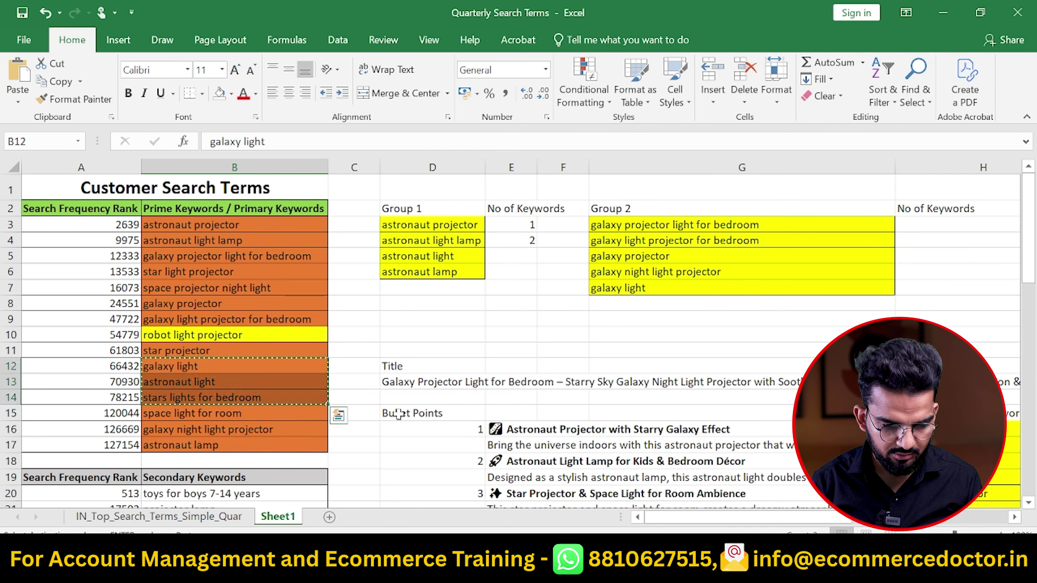
drag(261, 413, 261, 445)
key(ctrl+c)
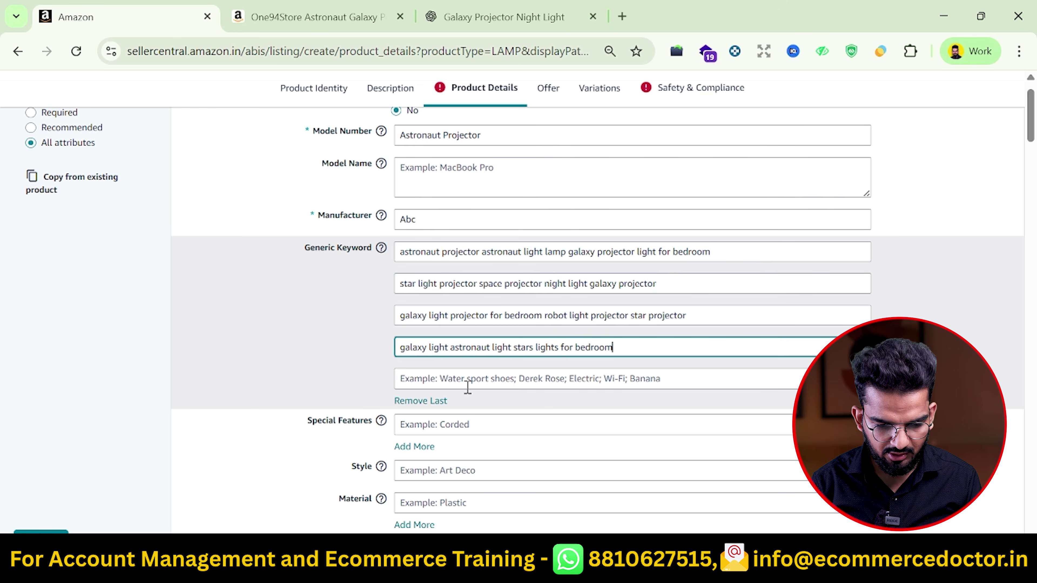
click(475, 382)
key(ctrl+v)
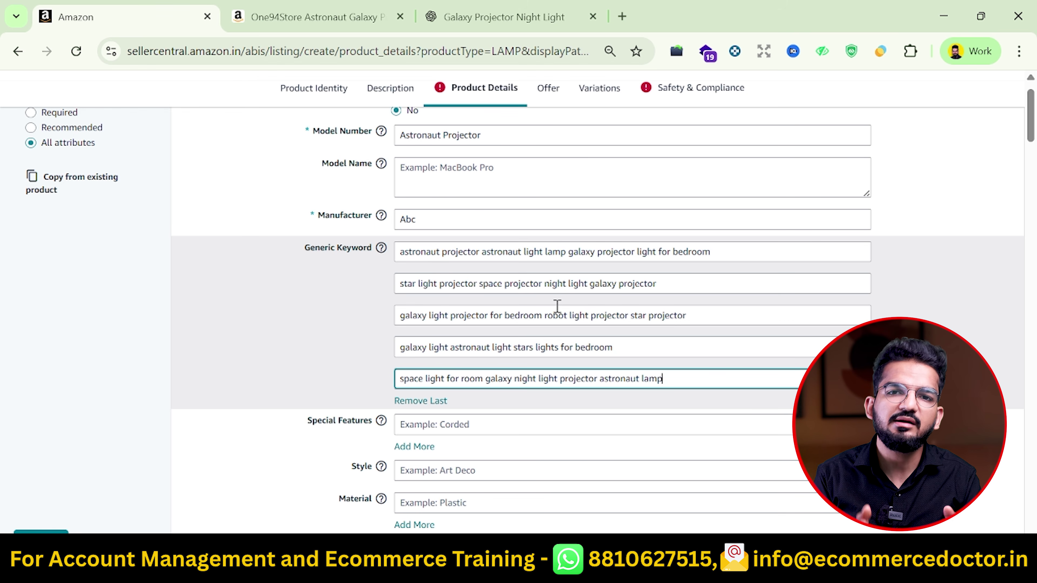
scroll(557, 305, down, 20)
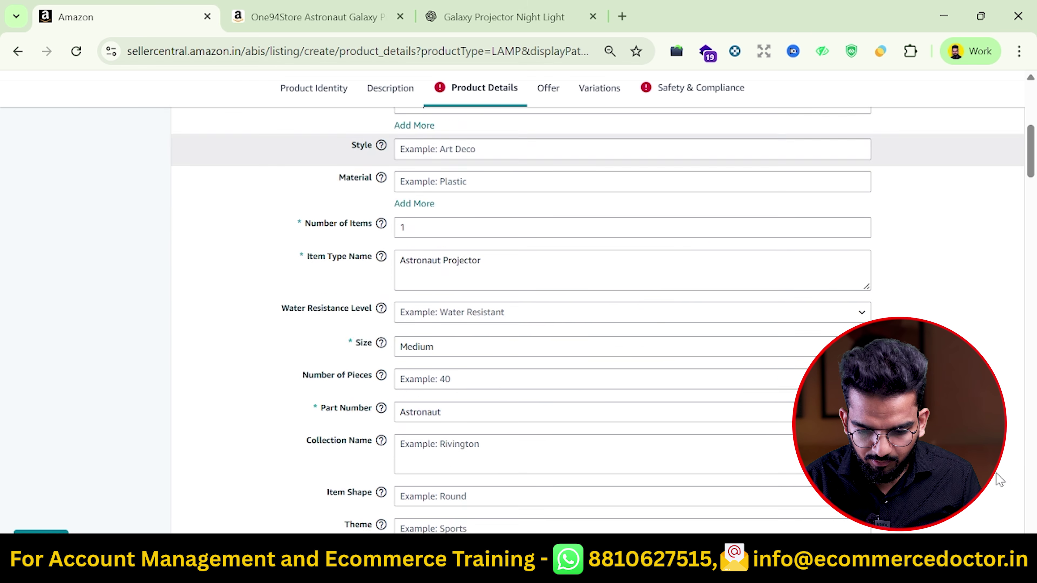
scroll(999, 480, down, 10)
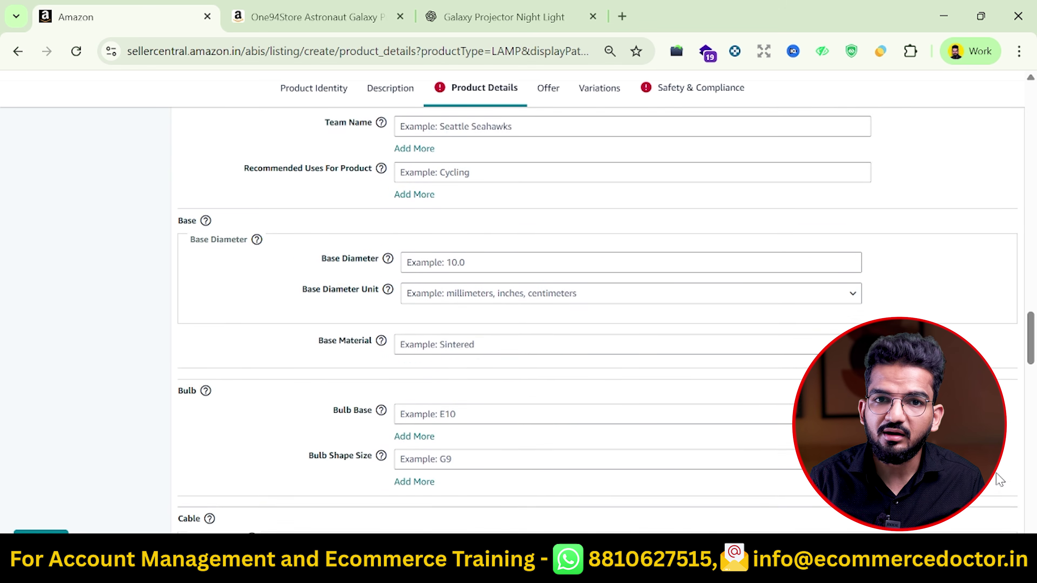